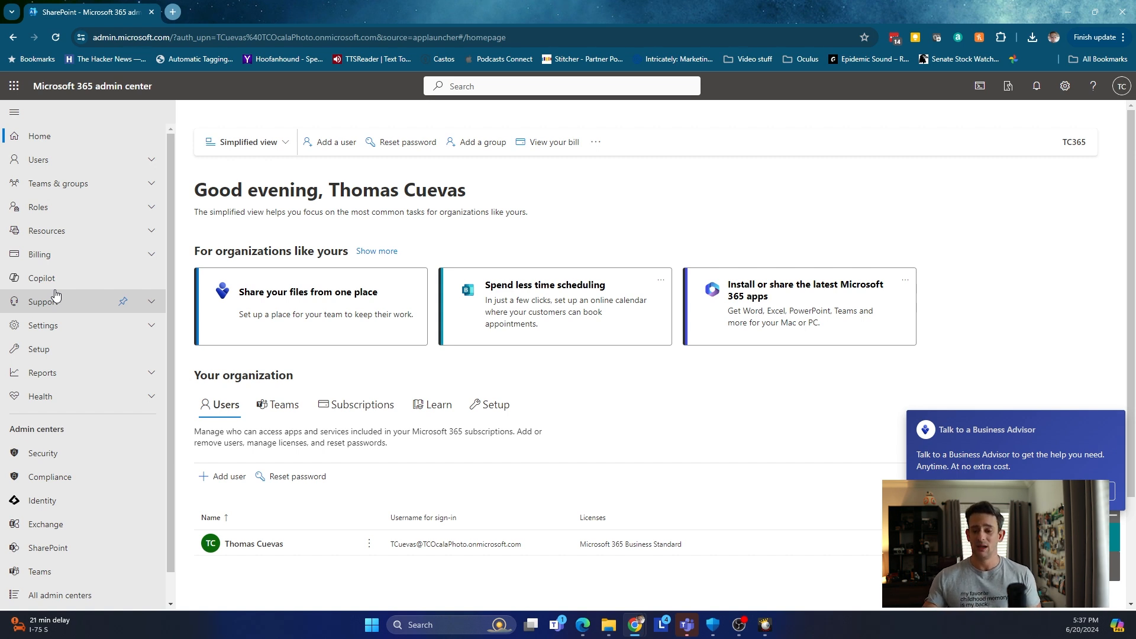
Open the SharePoint admin center's Active sites list showing All Company, TC Ocala Photo and TC365.
{"action": "scroll", "coordinate": [82, 461], "scroll_direction": "down", "scroll_amount": 1}
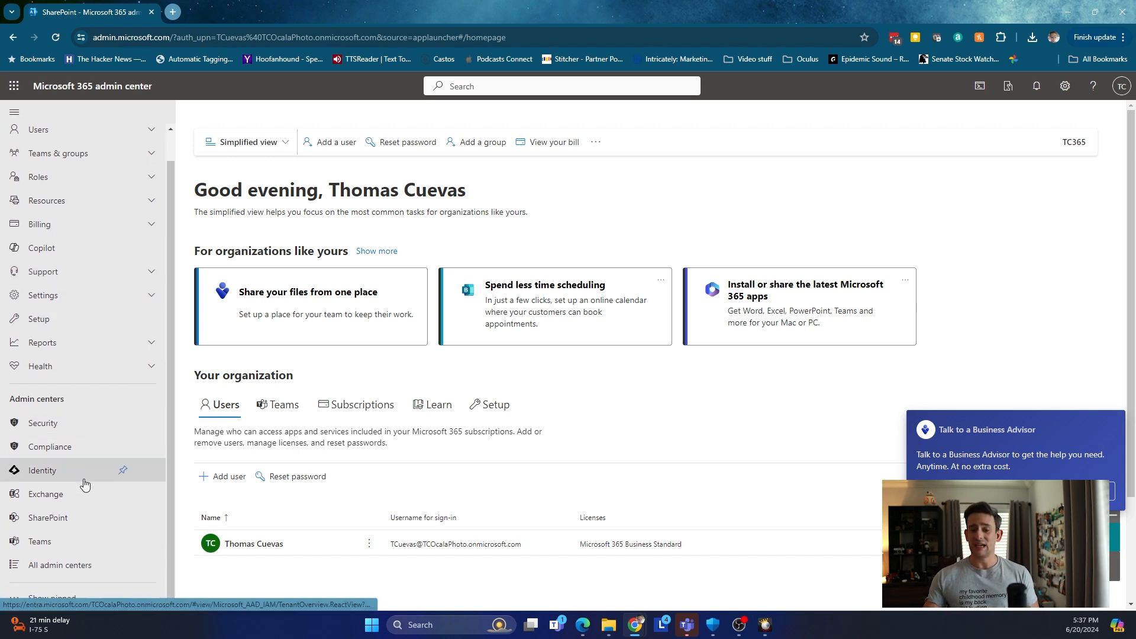
{"action": "left_click", "coordinate": [72, 516]}
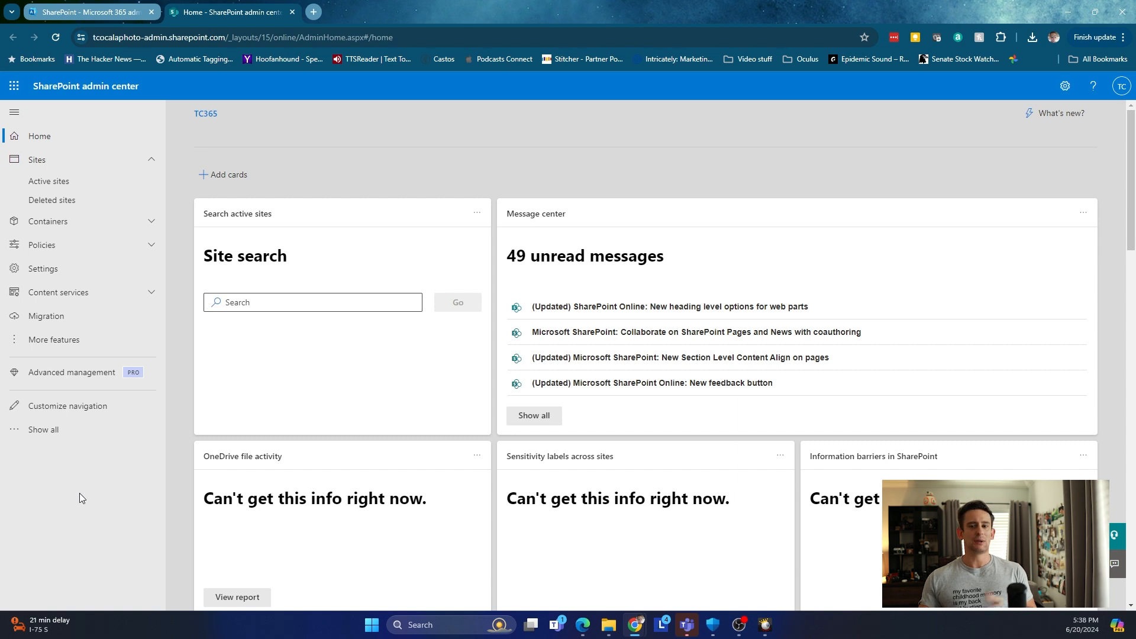
{"action": "left_click", "coordinate": [113, 178]}
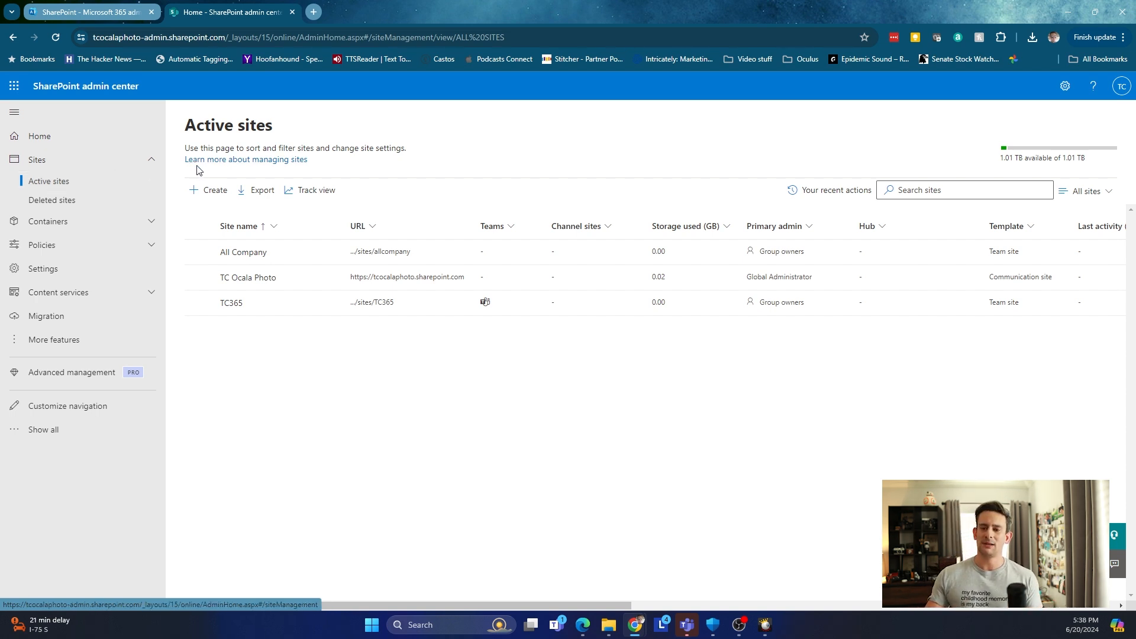
Start a new site from Active sites to get the Team or Communication site choice.
{"action": "left_click", "coordinate": [223, 194]}
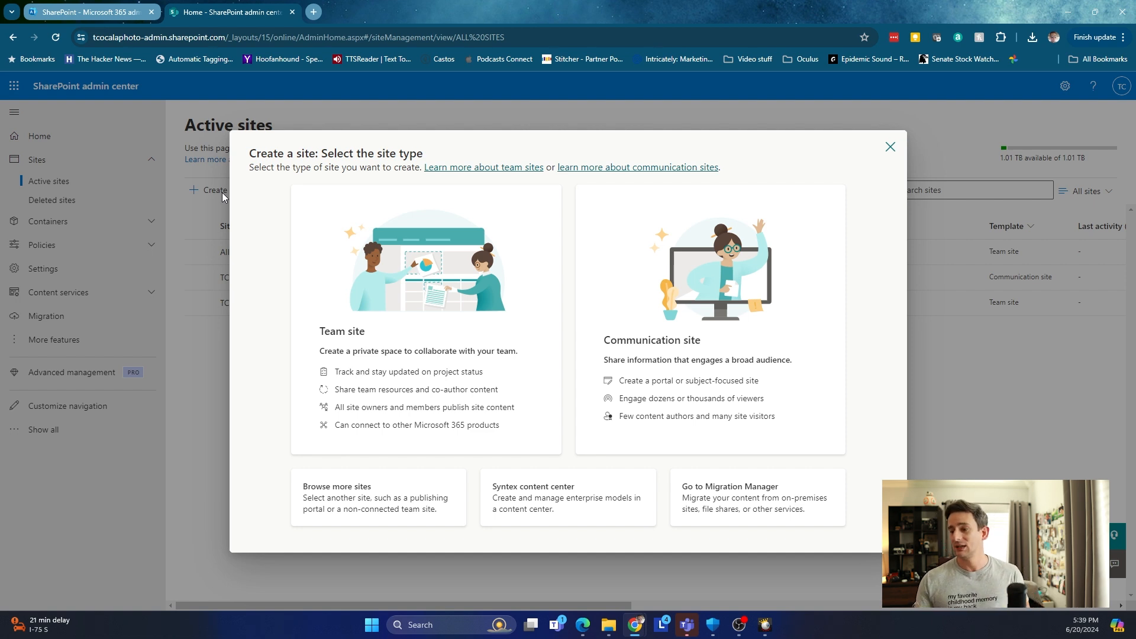
Choose Communication site and preview the Showcase template in the gallery.
{"action": "left_click", "coordinate": [660, 344]}
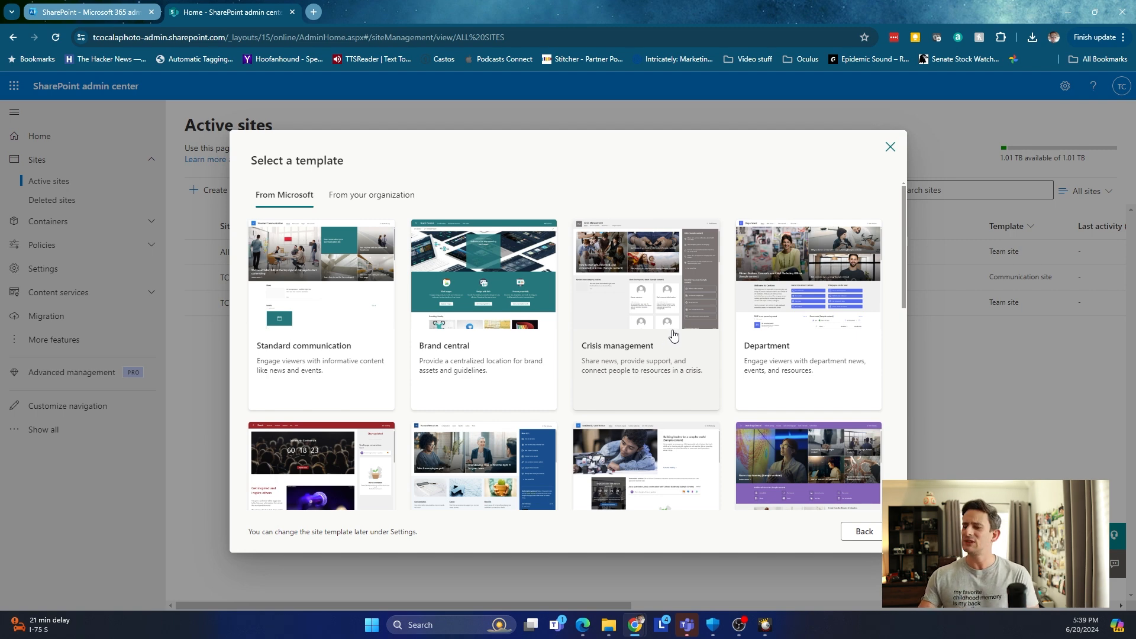
{"action": "scroll", "coordinate": [672, 338], "scroll_direction": "down", "scroll_amount": 3}
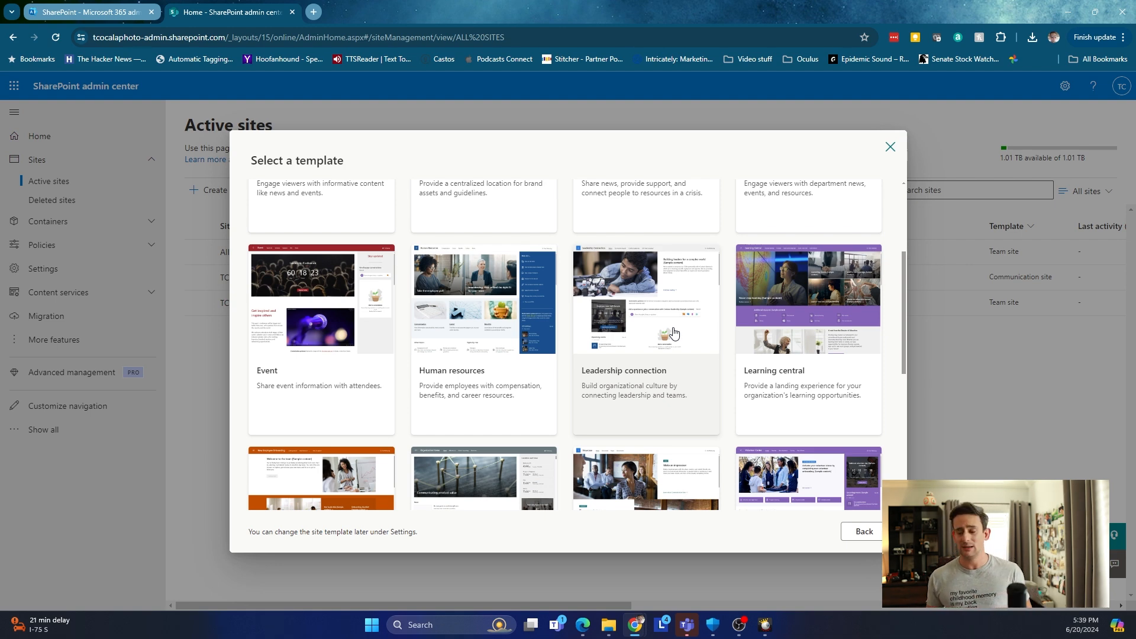
{"action": "scroll", "coordinate": [673, 333], "scroll_direction": "down", "scroll_amount": 4}
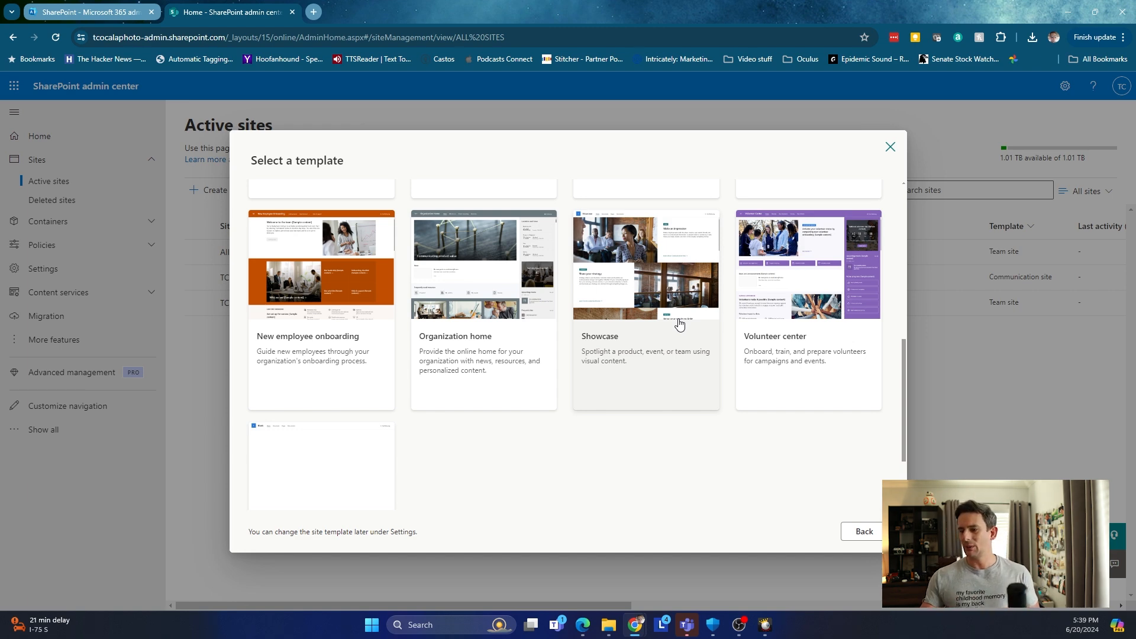
{"action": "left_click", "coordinate": [667, 268]}
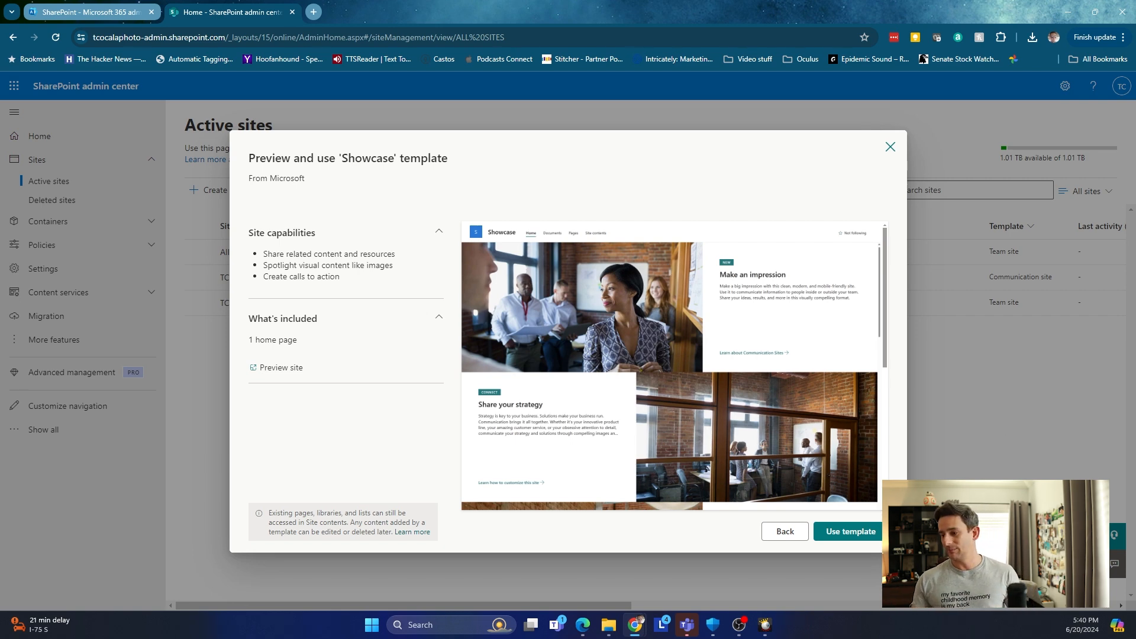
Use the Showcase template and name the new site 'Video Portal'.
{"action": "left_click", "coordinate": [852, 531]}
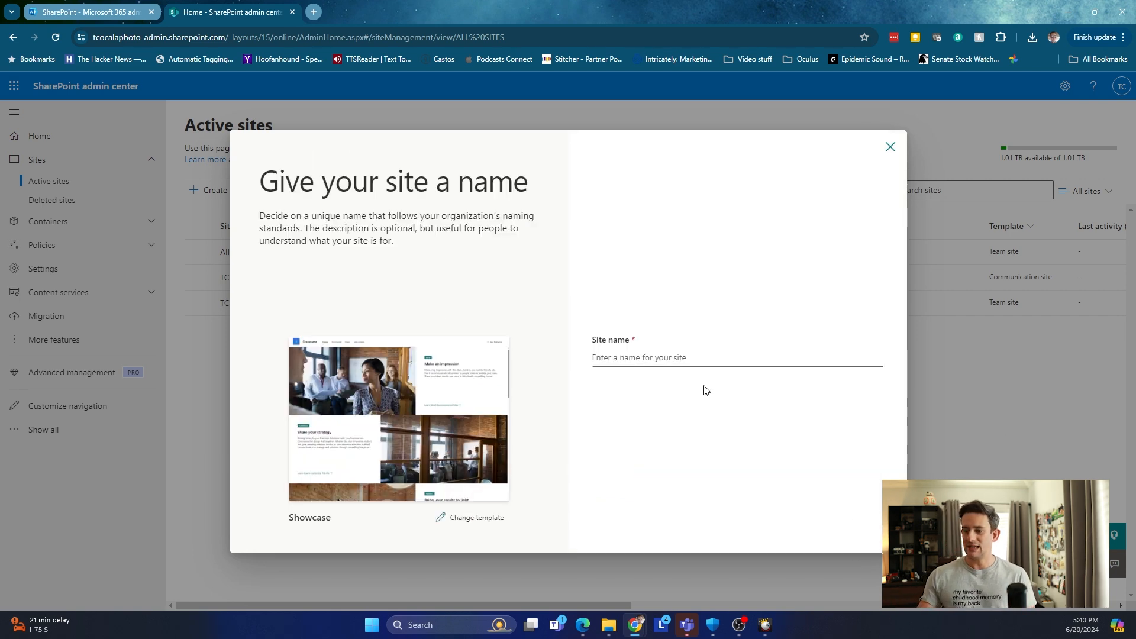
{"action": "left_click", "coordinate": [710, 361]}
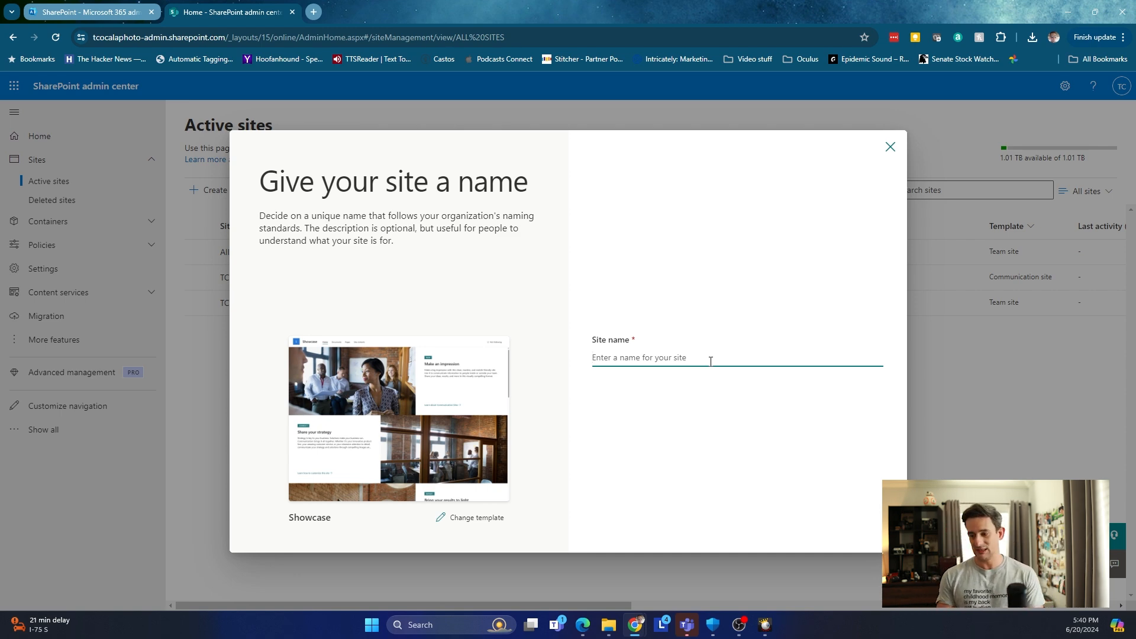
{"action": "type", "text": "V"}
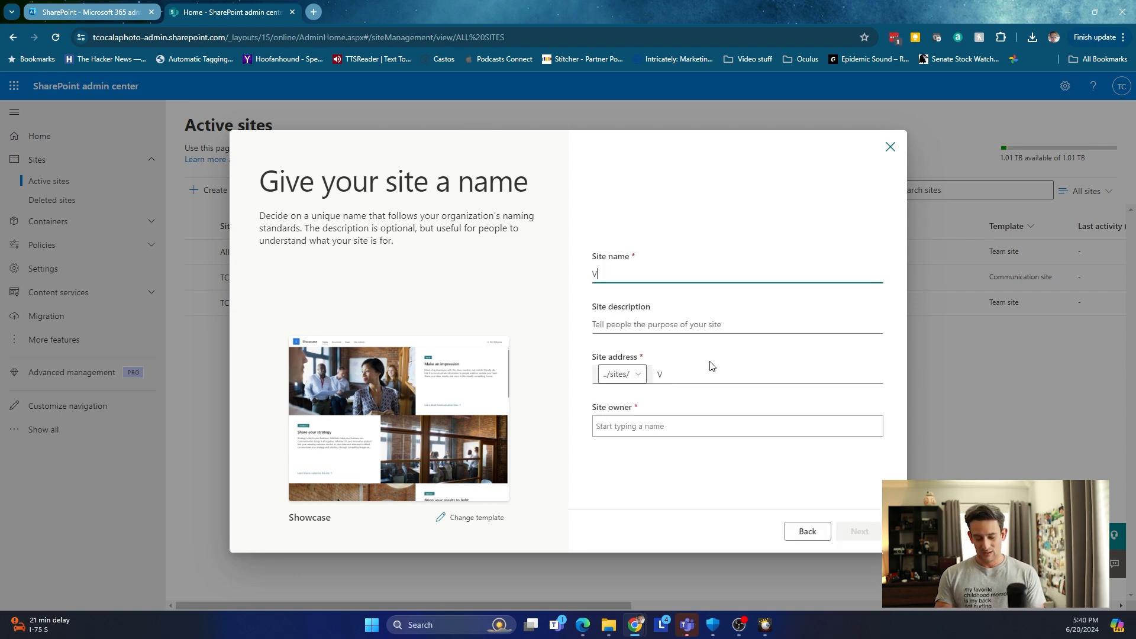
{"action": "type", "text": "ideo Site"}
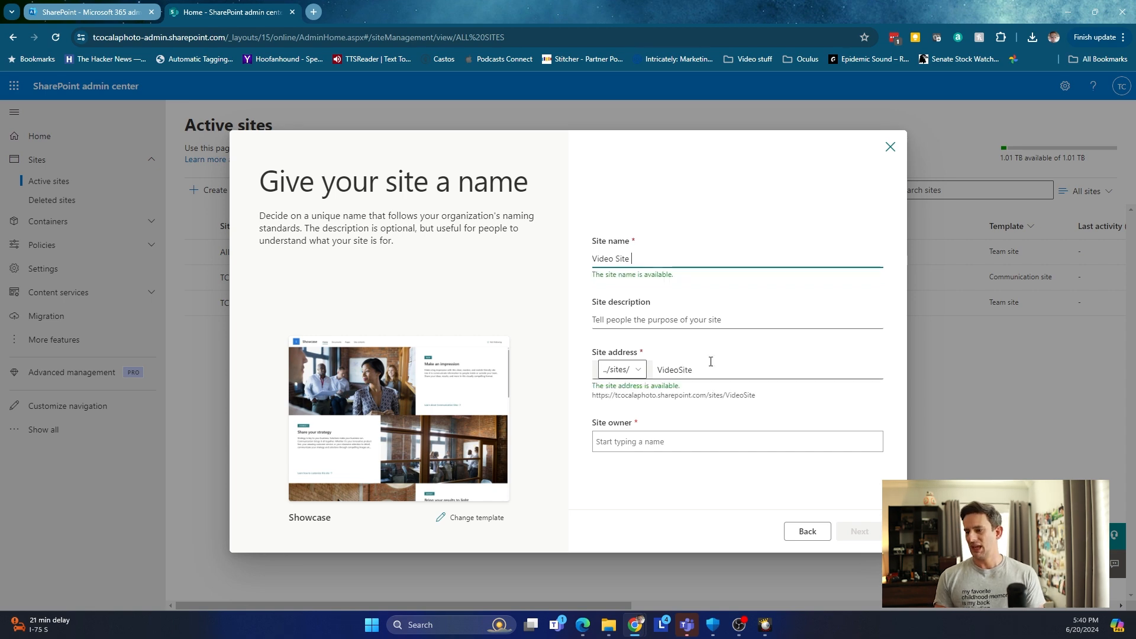
{"action": "key", "text": "BackSpace"}
{"action": "key", "text": "BackSpace"}
{"action": "key", "text": "BackSpace"}
{"action": "key", "text": "BackSpace"}
{"action": "key", "text": "BackSpace"}
{"action": "type", "text": "Portal"}
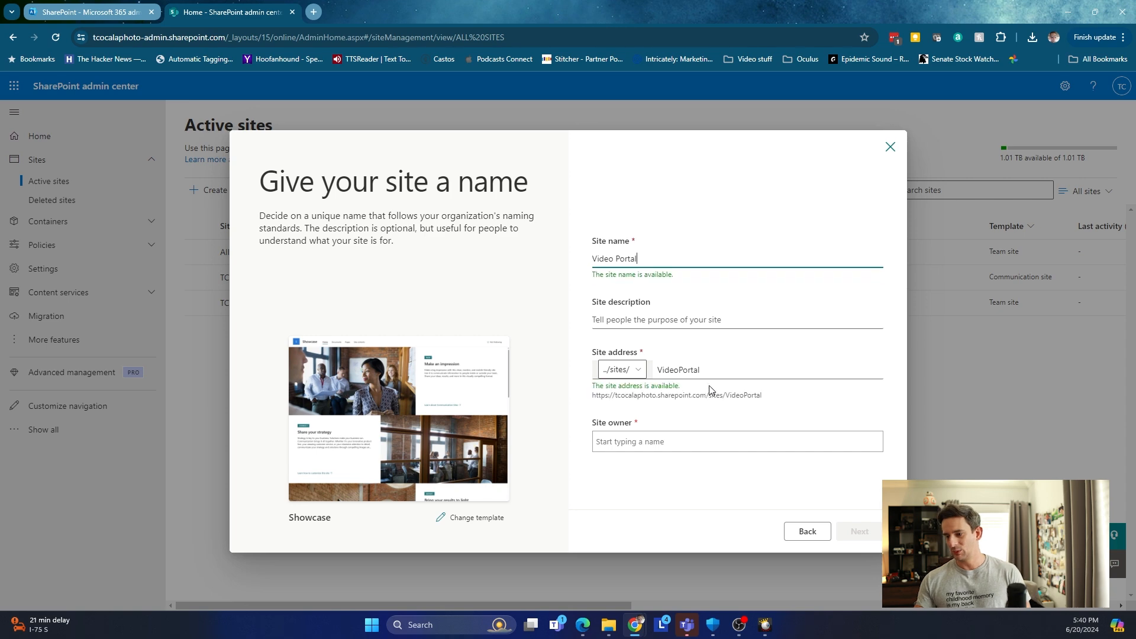
Set the suggested user as site owner and continue to the language options.
{"action": "left_click", "coordinate": [701, 438]}
{"action": "type", "text": "thomas"}
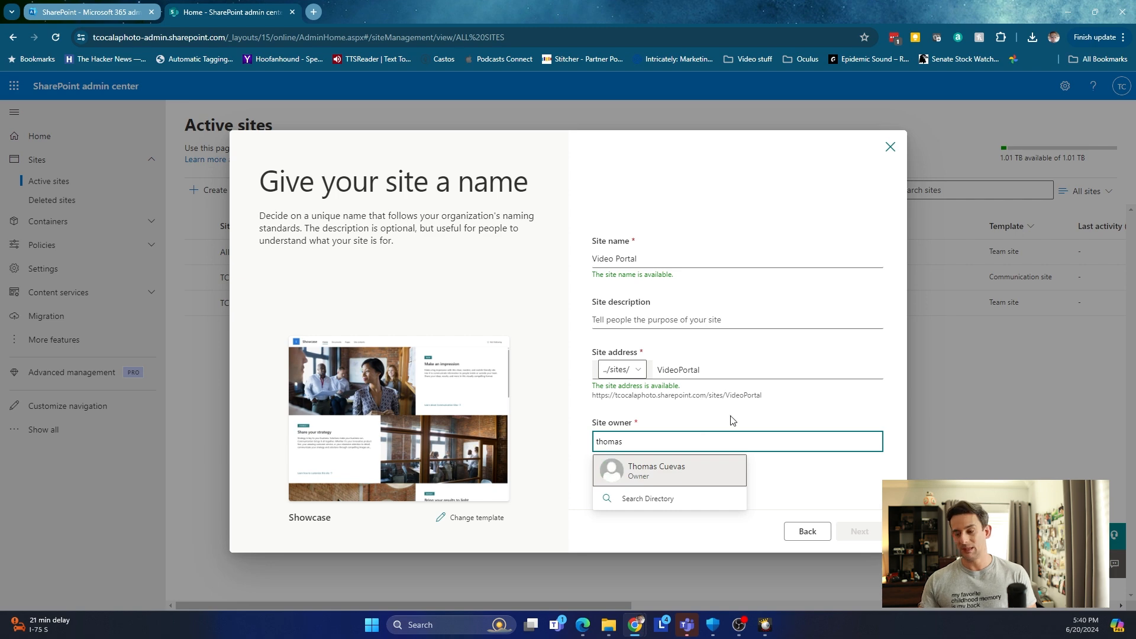
{"action": "left_click", "coordinate": [713, 467]}
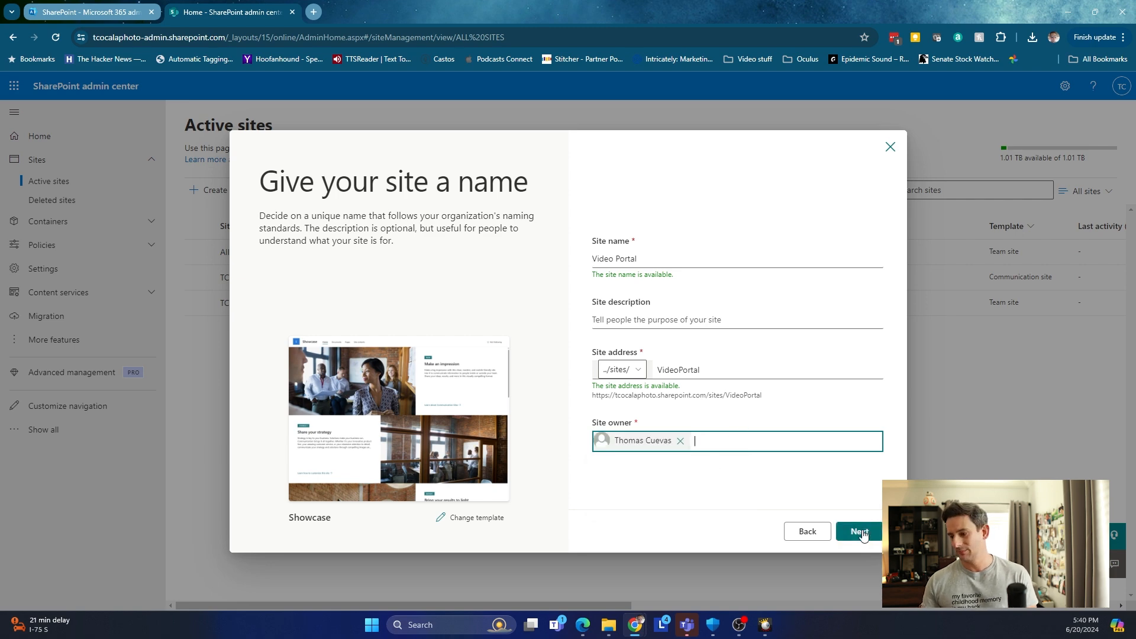
{"action": "left_click", "coordinate": [859, 531]}
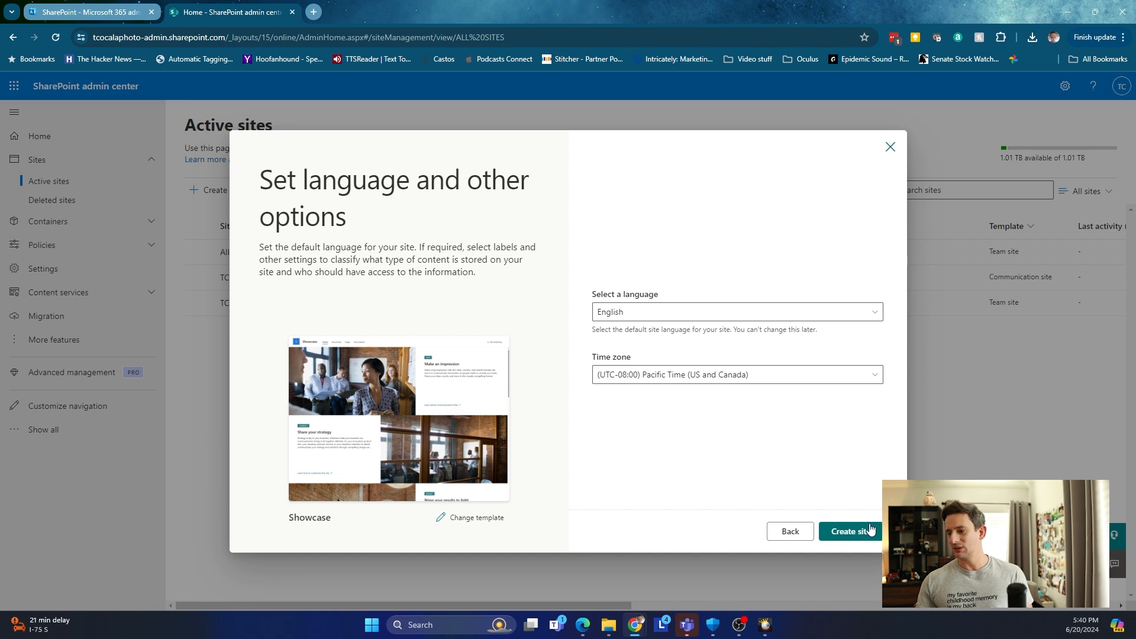
Create the Video Portal site and open its details panel in Active sites.
{"action": "left_click", "coordinate": [867, 530]}
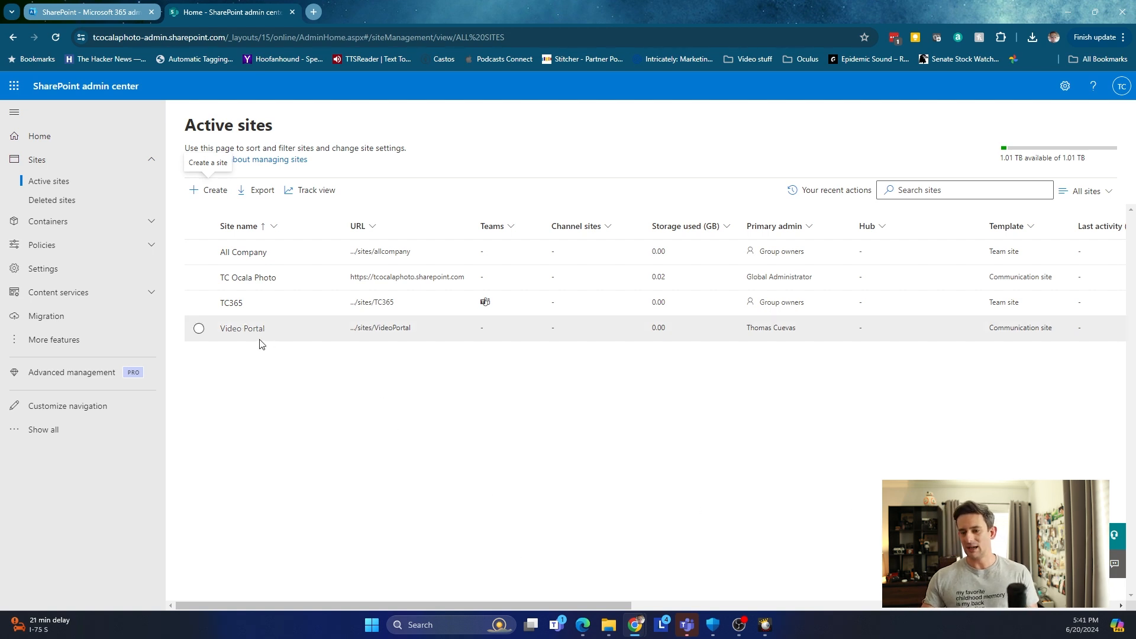
{"action": "left_click", "coordinate": [231, 335]}
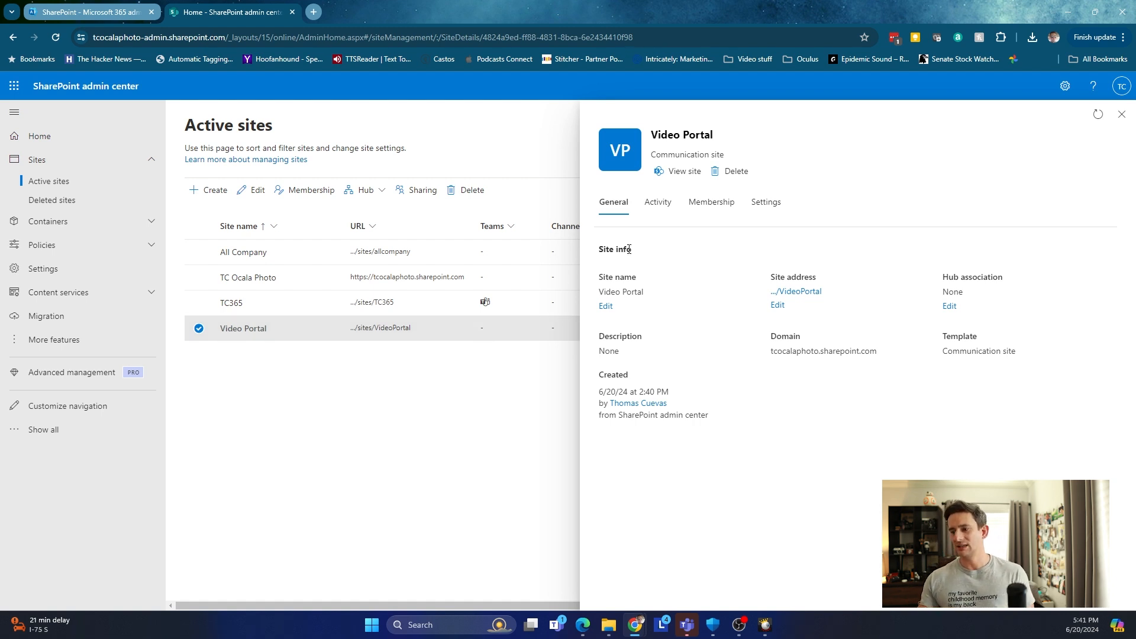
Review the site's Membership and Settings, then open the Video Portal site's home page.
{"action": "left_click", "coordinate": [705, 204]}
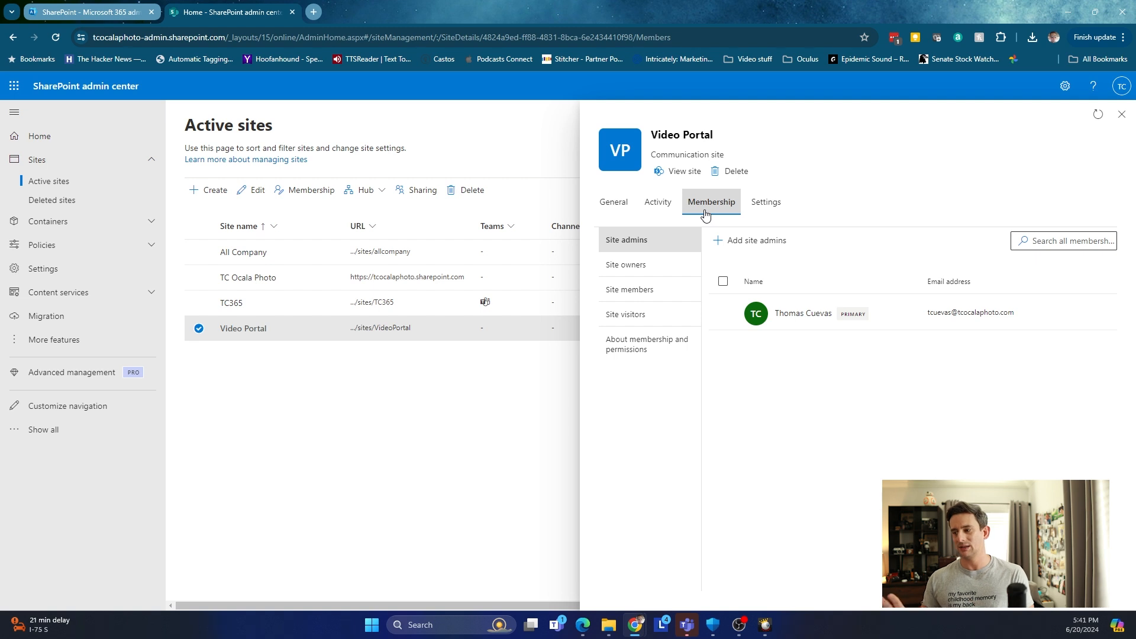
{"action": "left_click", "coordinate": [763, 204]}
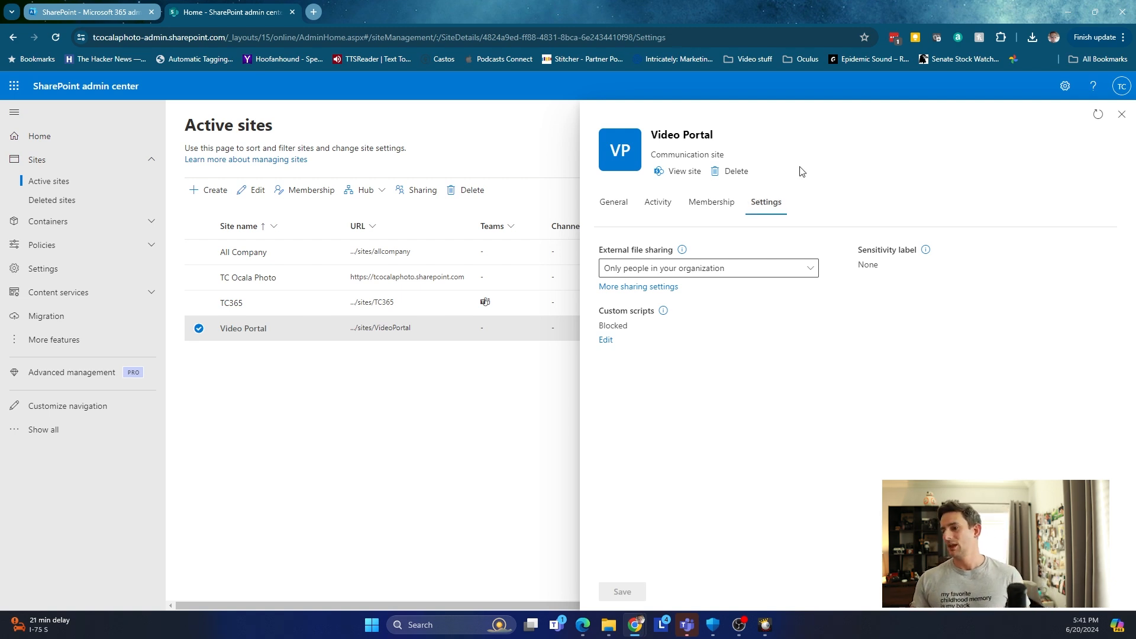
{"action": "left_click", "coordinate": [1121, 115]}
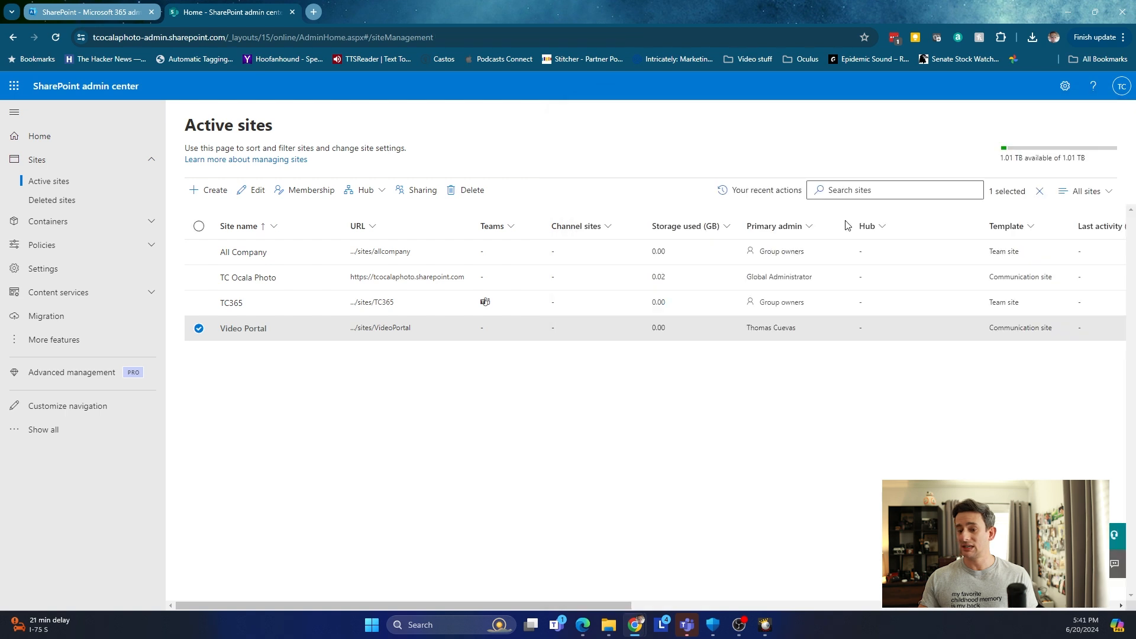
{"action": "left_click", "coordinate": [388, 329]}
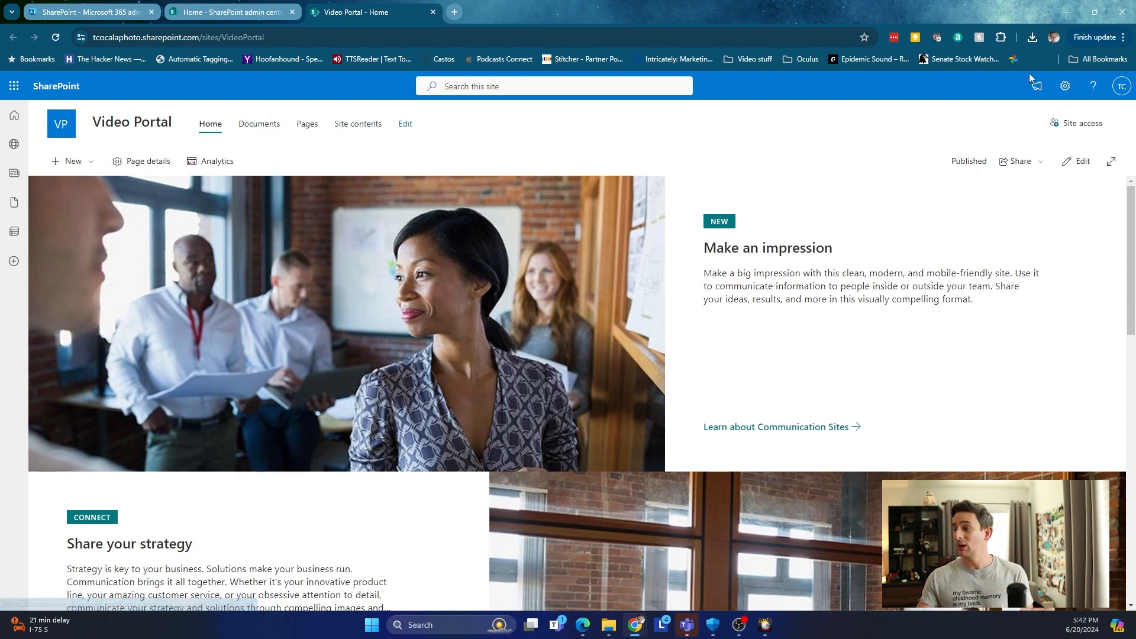
Go to Video Portal's Site contents from the Settings gear.
{"action": "left_click", "coordinate": [1065, 87]}
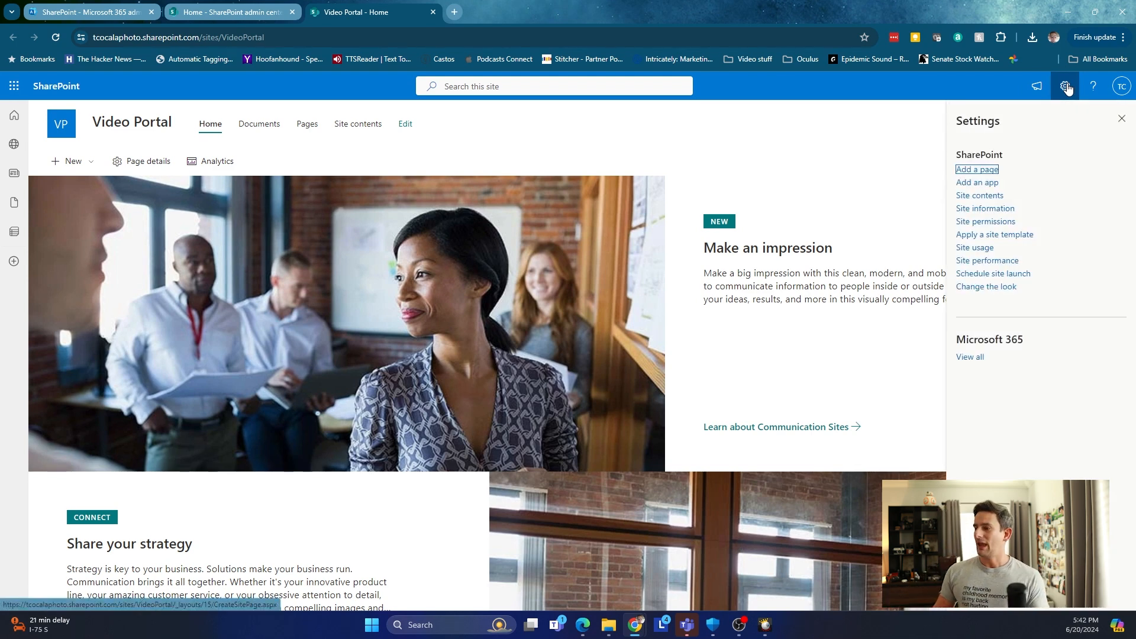
{"action": "left_click", "coordinate": [989, 201]}
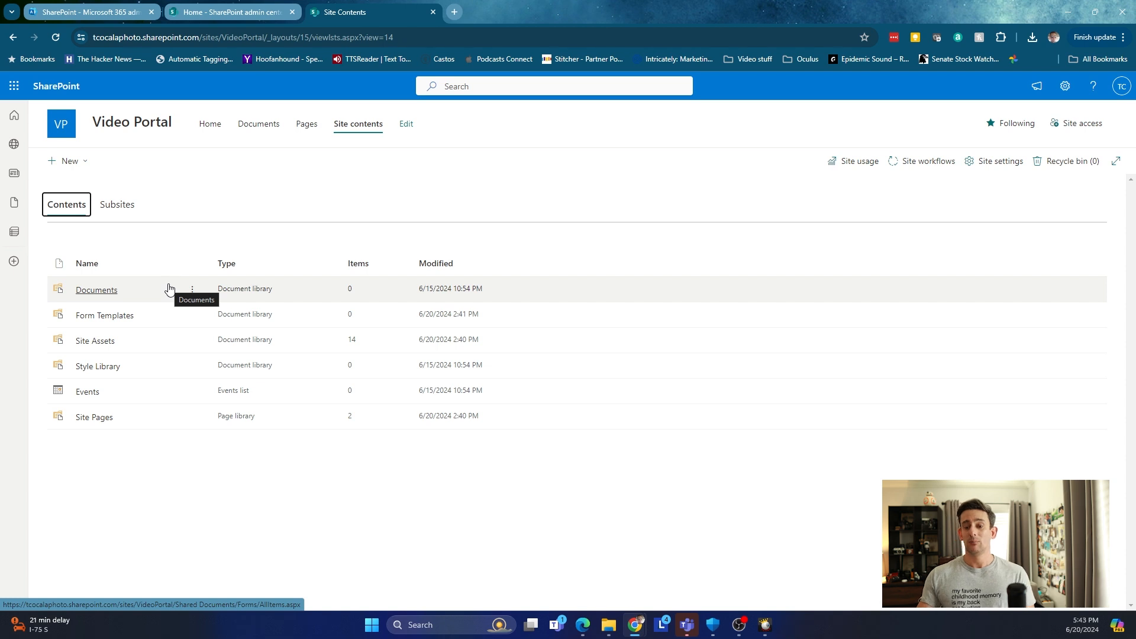
Create a purple 'Videos' folder in the Documents library and open it.
{"action": "left_click", "coordinate": [114, 290]}
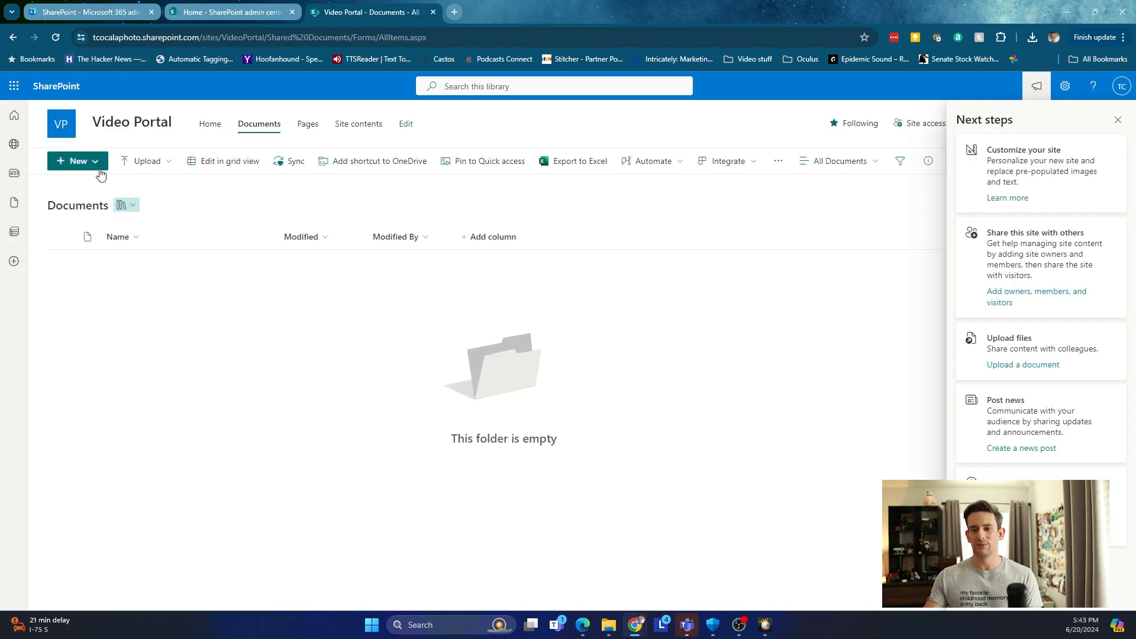
{"action": "left_click", "coordinate": [100, 173]}
{"action": "left_click", "coordinate": [123, 193]}
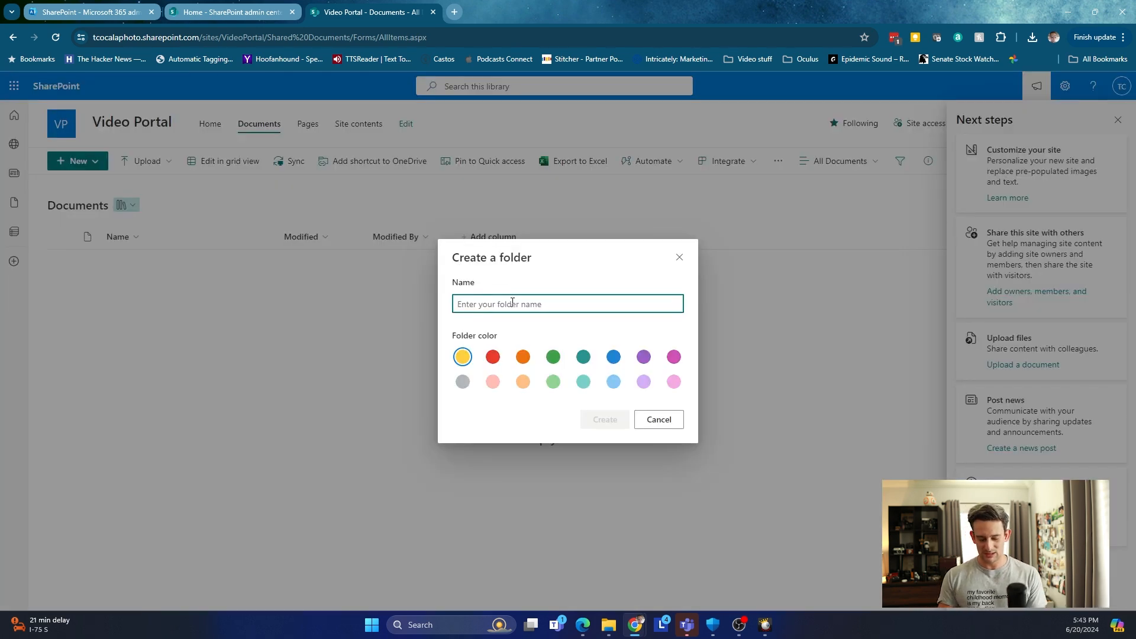
{"action": "type", "text": "Videos"}
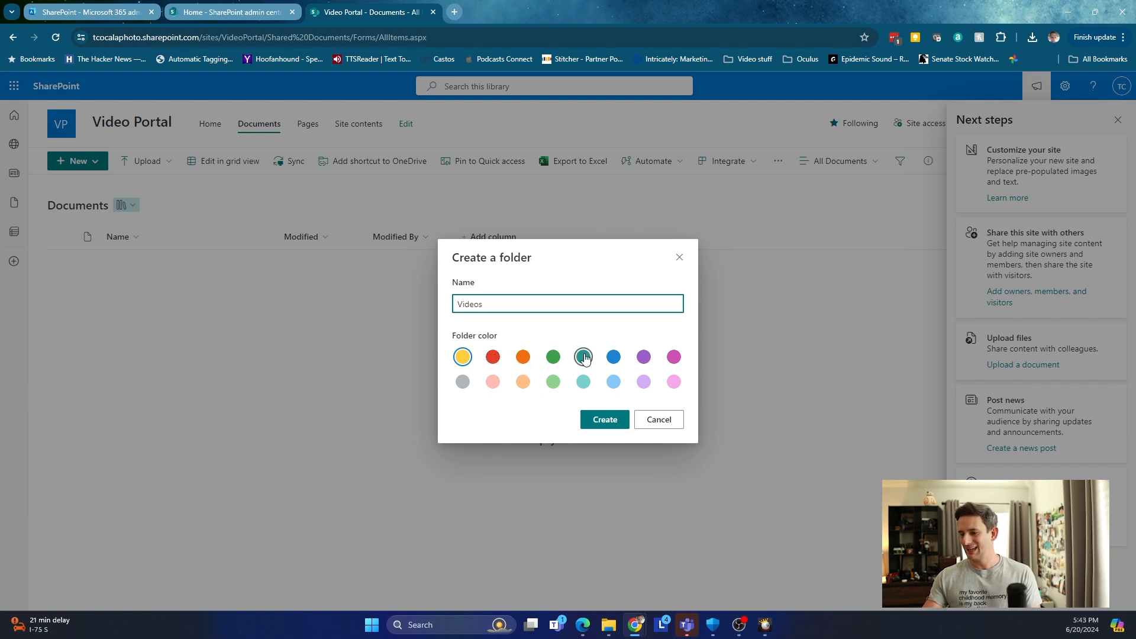
{"action": "left_click", "coordinate": [643, 356]}
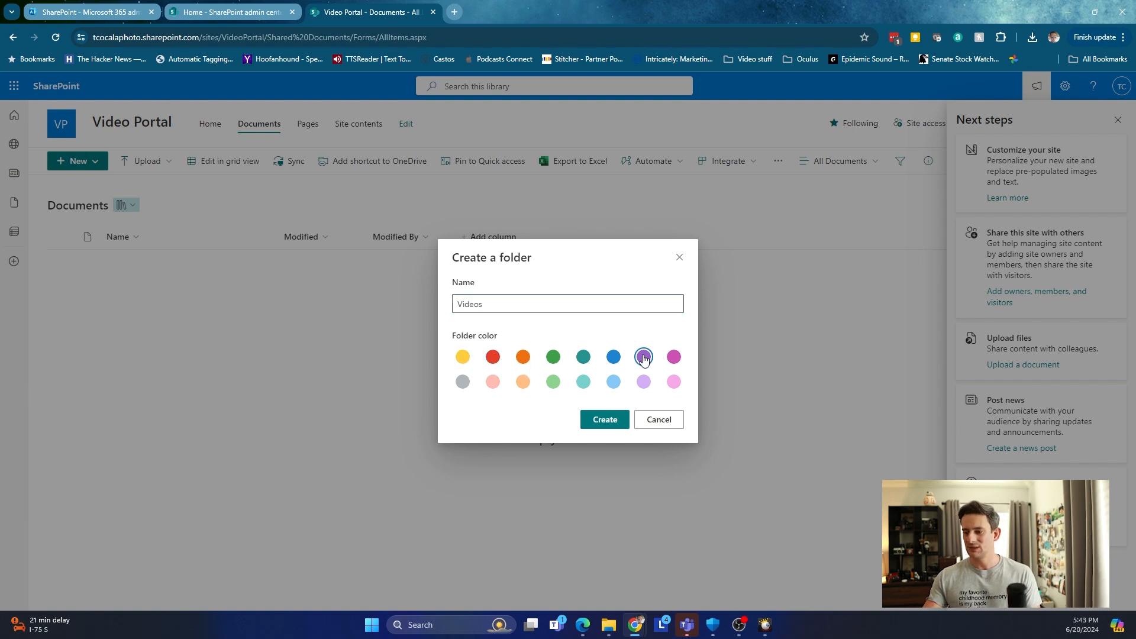
{"action": "left_click", "coordinate": [598, 423]}
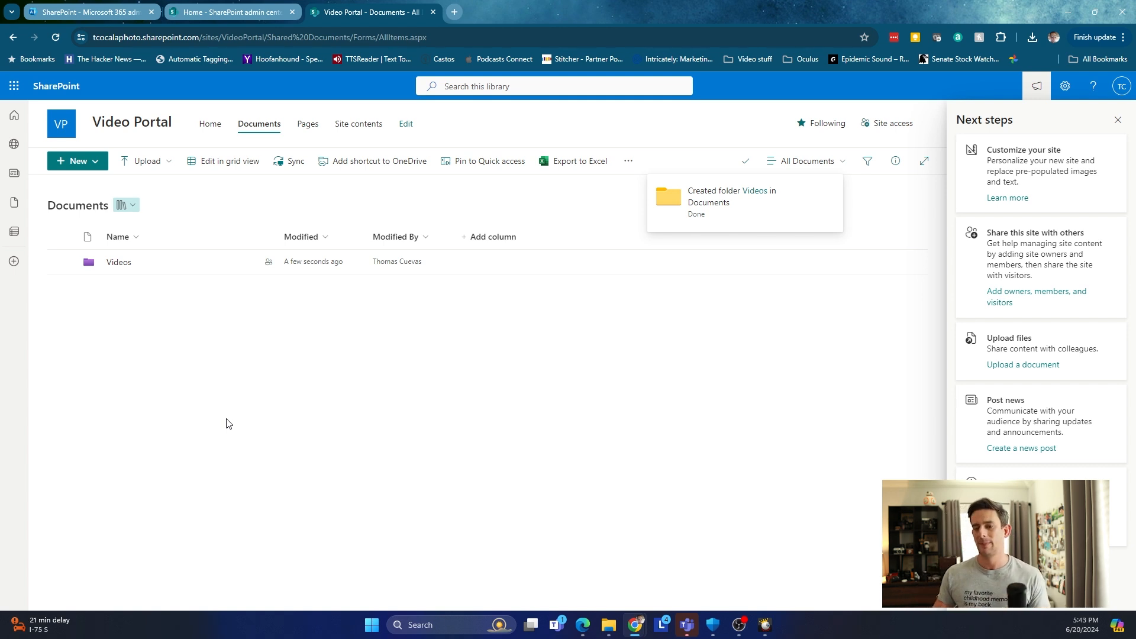
{"action": "left_click", "coordinate": [127, 265]}
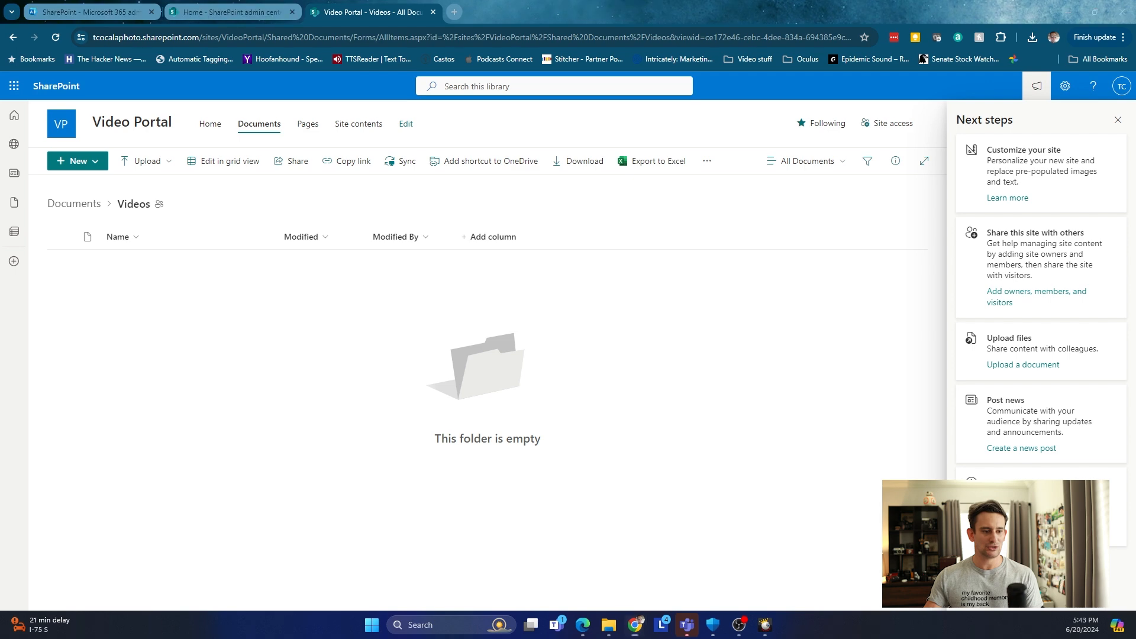
{"action": "left_click_drag", "start_coordinate": [155, 0], "coordinate": [154, 4]}
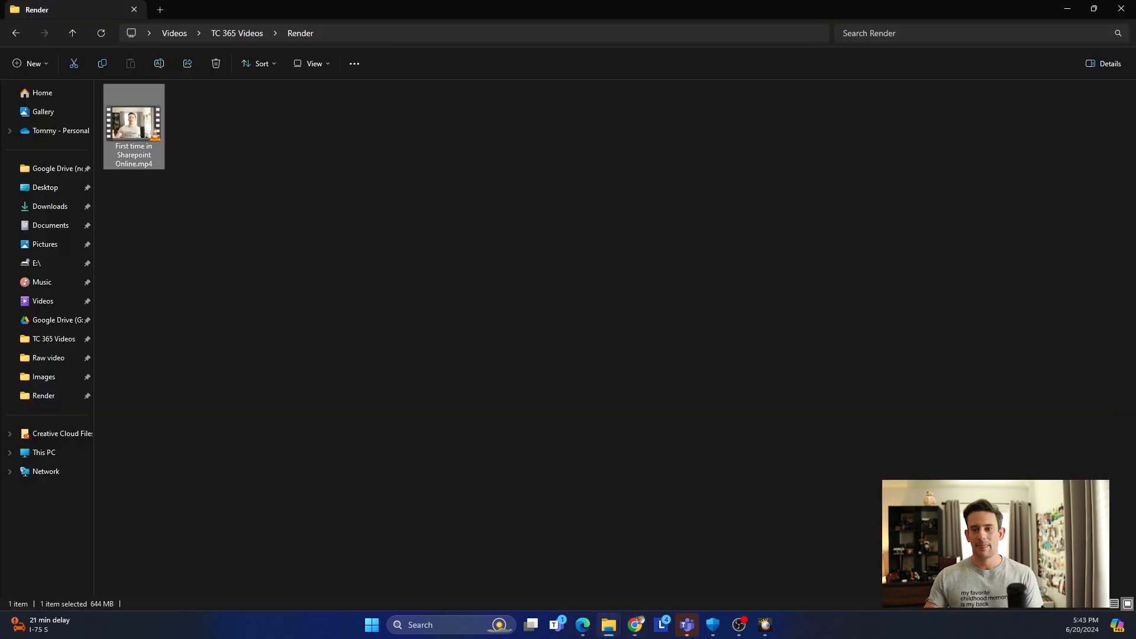
Upload 'First time in Sharepoint Online.mp4' from Render into the Videos folder and close Next steps.
{"action": "left_click_drag", "start_coordinate": [596, 8], "coordinate": [852, 79]}
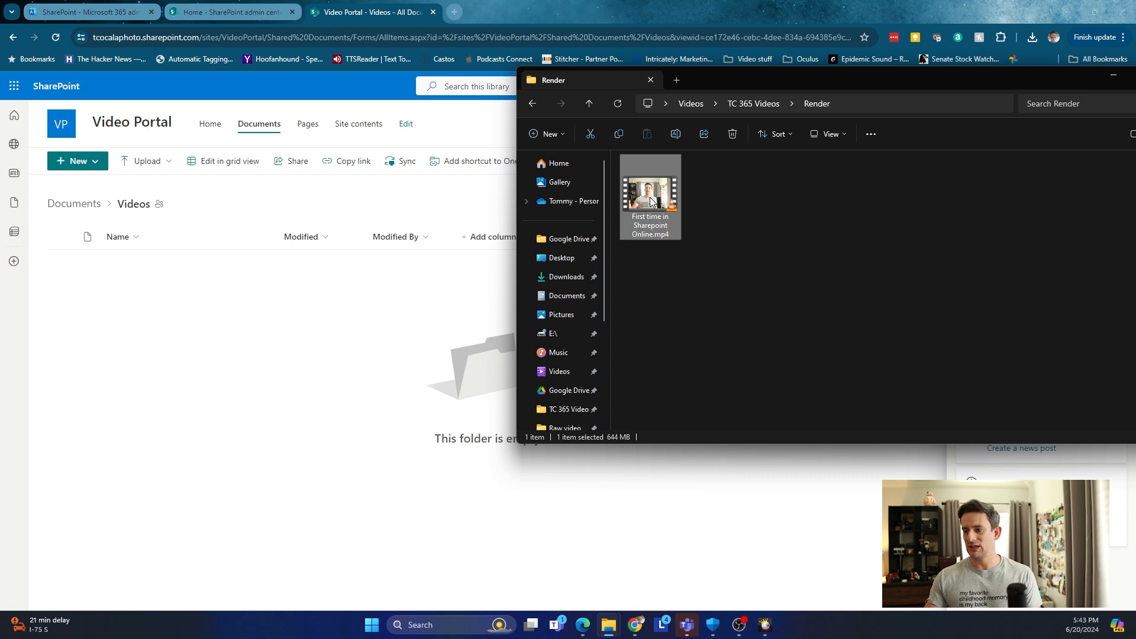
{"action": "left_click_drag", "start_coordinate": [636, 220], "coordinate": [312, 329]}
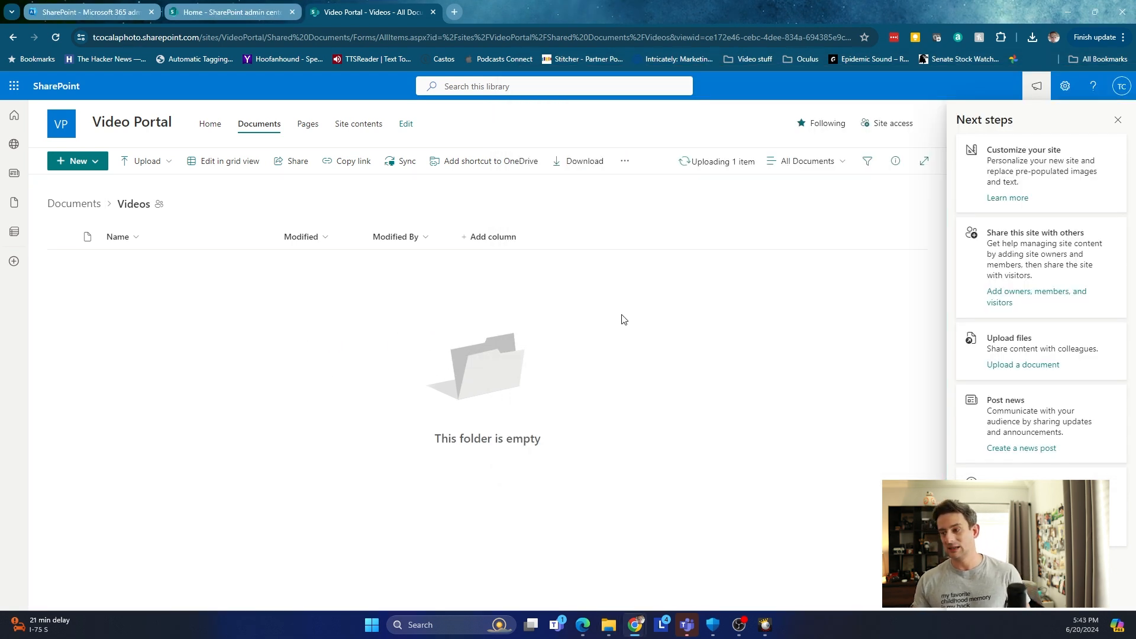
{"action": "left_click", "coordinate": [1118, 123]}
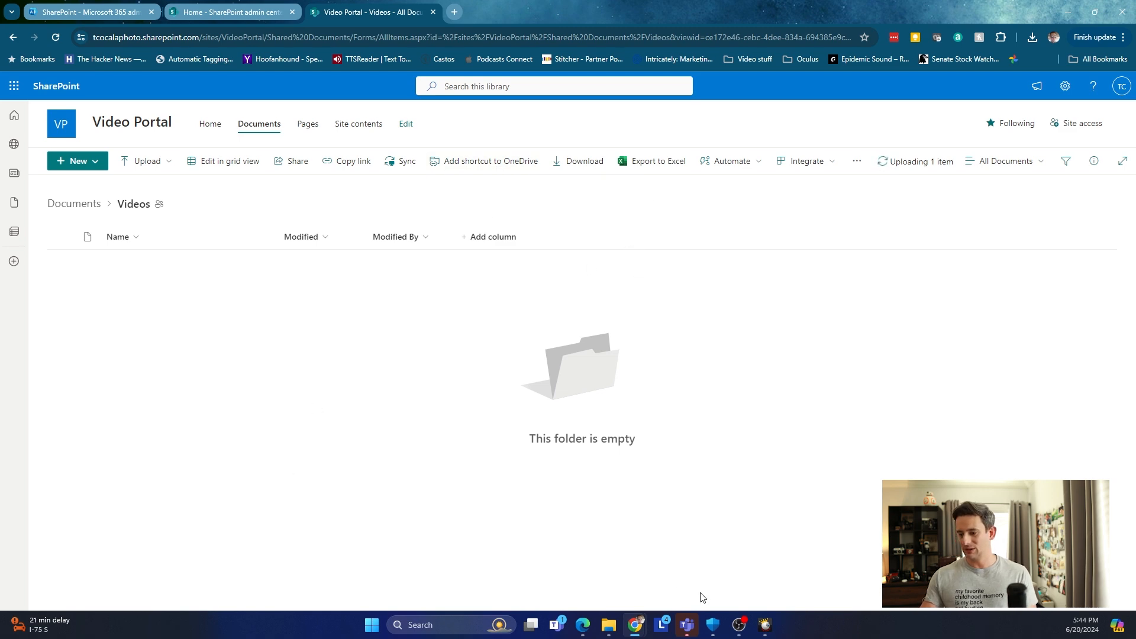
Upload DSCF2980.MOV from the Jan Comedy show folder into the SharePoint Videos folder.
{"action": "mouse_move", "coordinate": [614, 626]}
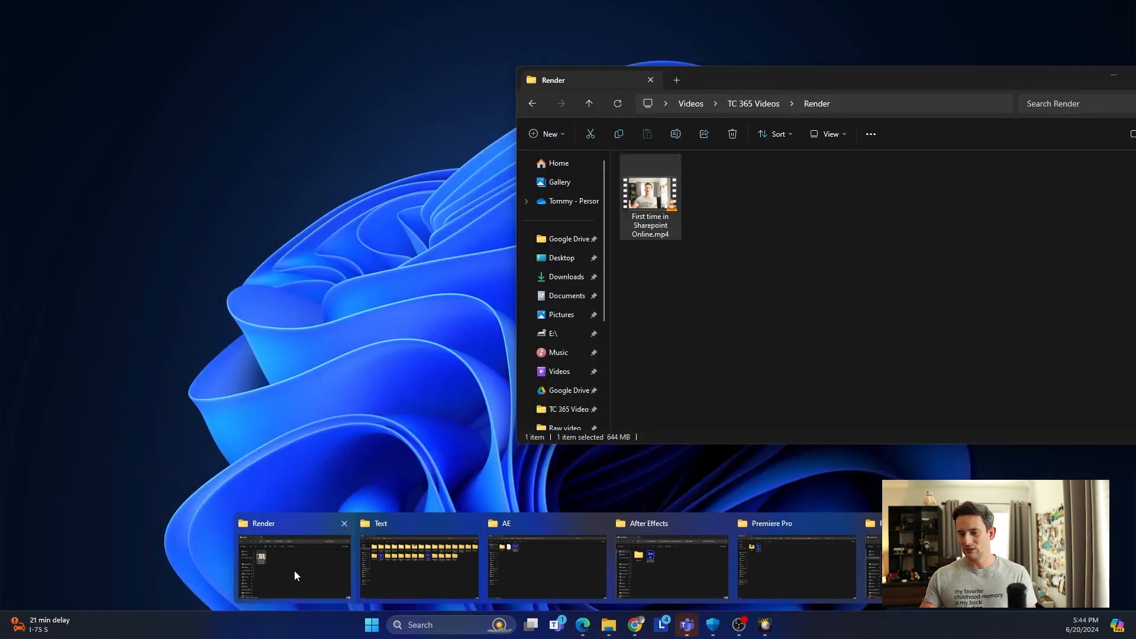
{"action": "left_click", "coordinate": [294, 569]}
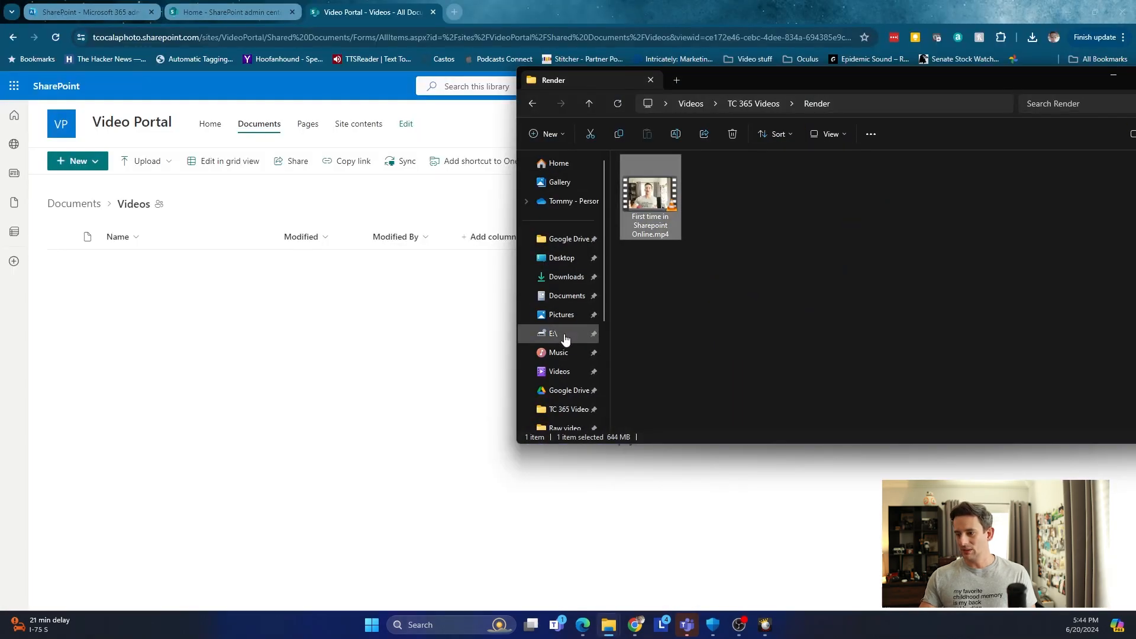
{"action": "left_click", "coordinate": [570, 373]}
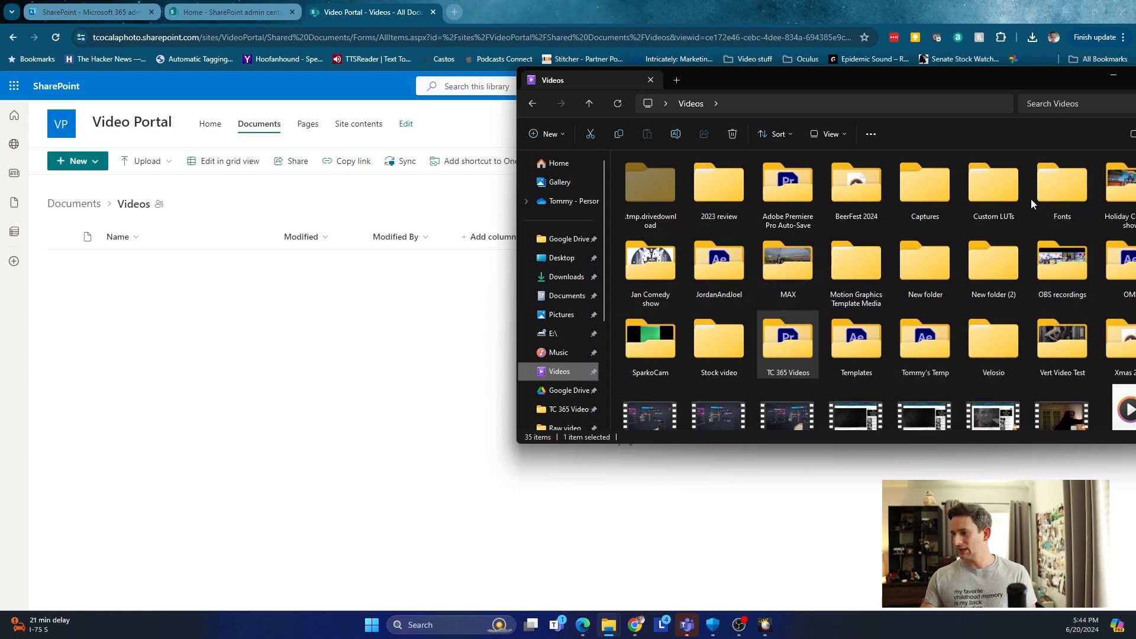
{"action": "double_click", "coordinate": [660, 272]}
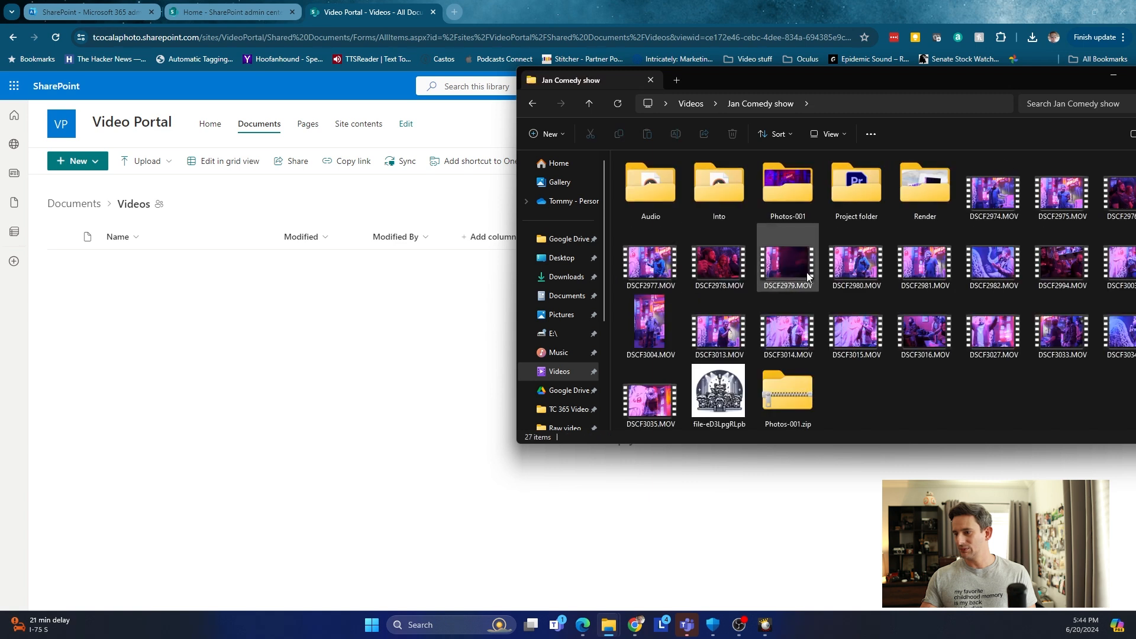
{"action": "left_click_drag", "start_coordinate": [868, 267], "coordinate": [347, 391]}
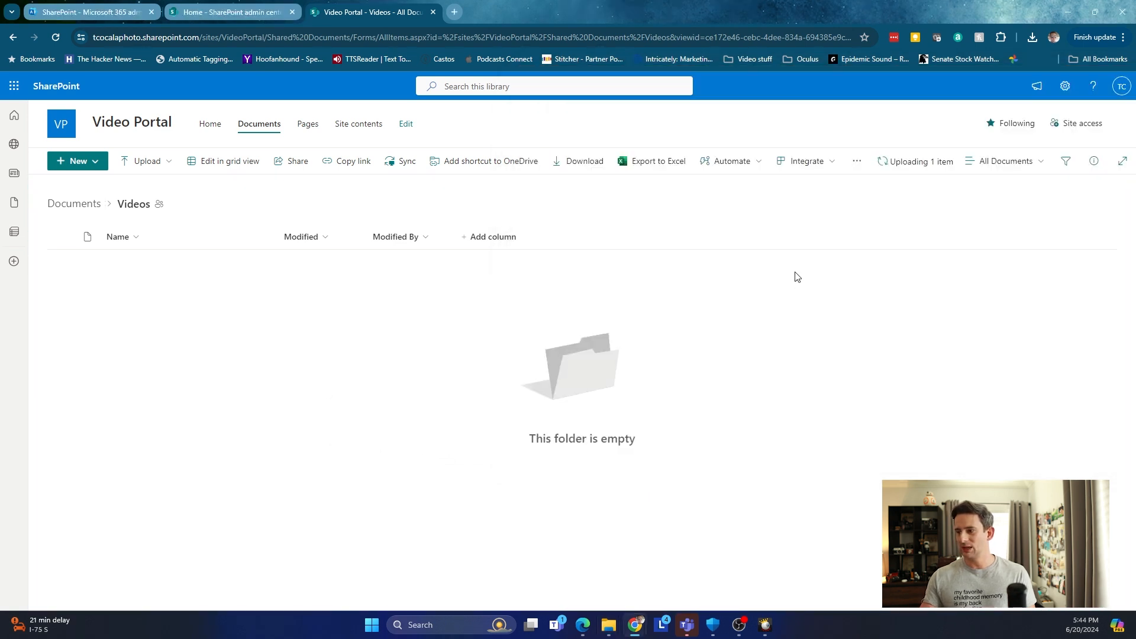
Check the progress of the item being uploaded.
{"action": "left_click", "coordinate": [920, 164]}
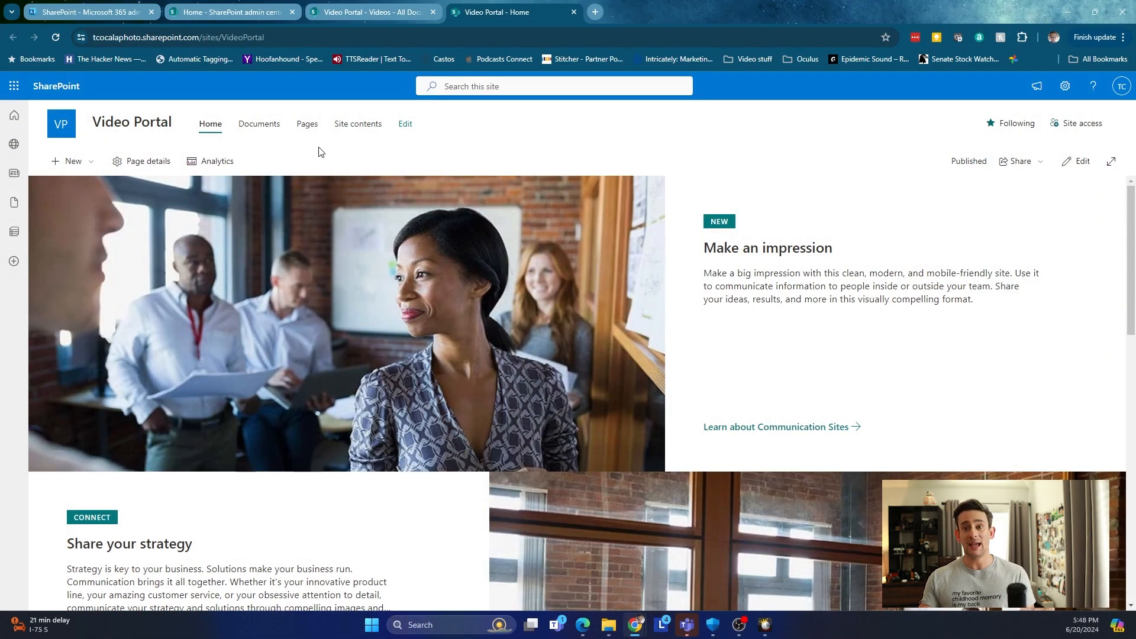
Add a 'Tommy's YouTube' nav link after Home to the channel's videos, opening in a new tab.
{"action": "left_click", "coordinate": [406, 126]}
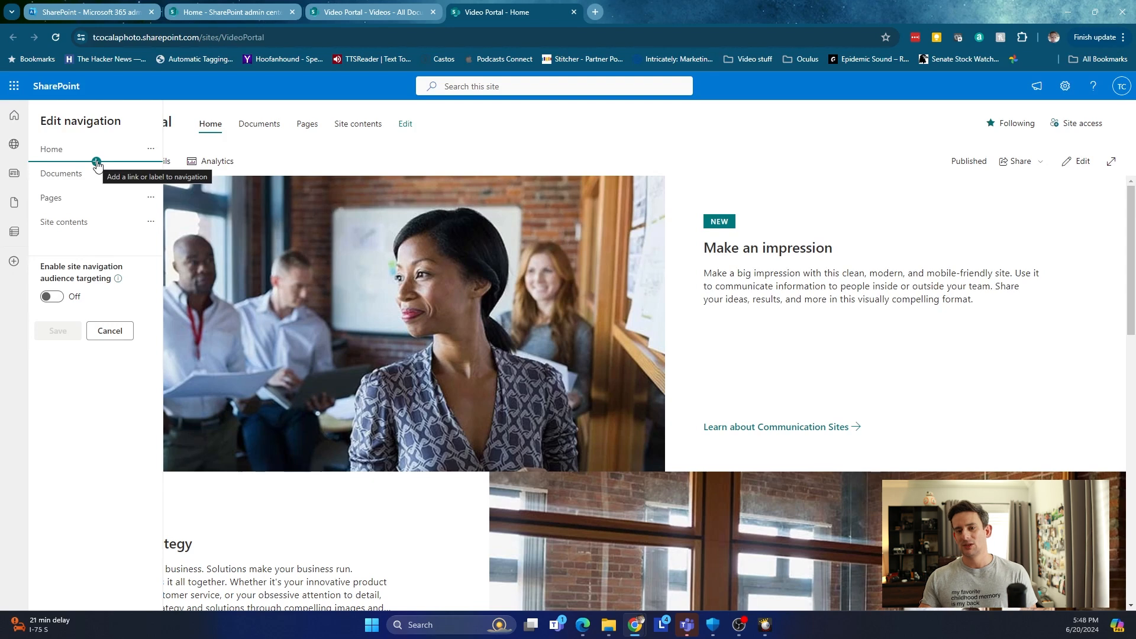
{"action": "left_click", "coordinate": [97, 162]}
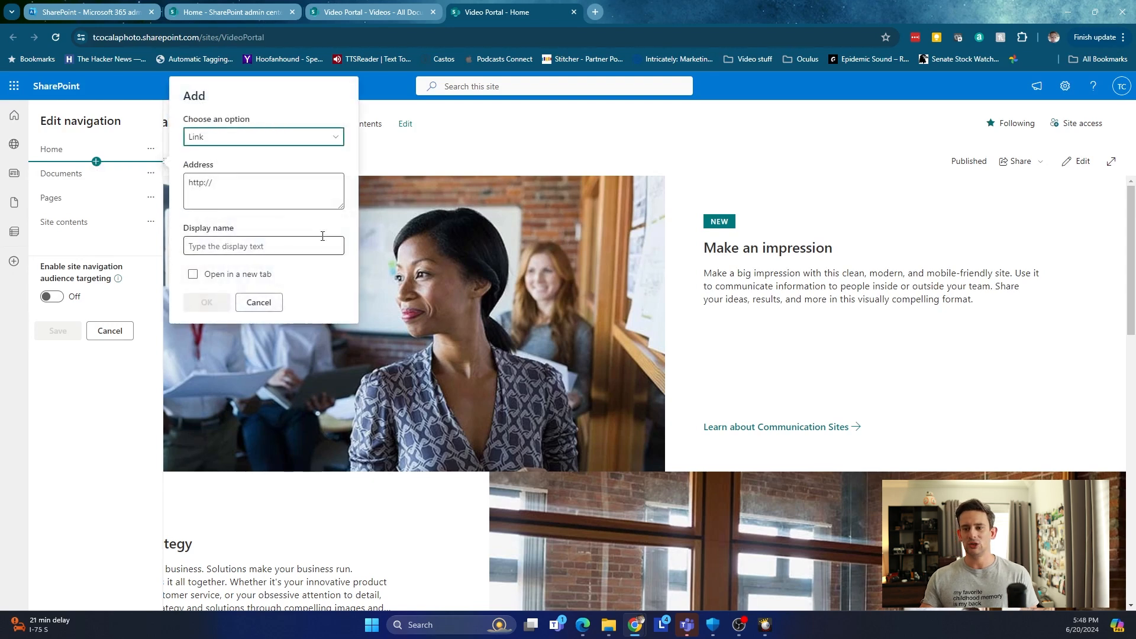
{"action": "left_click", "coordinate": [296, 192]}
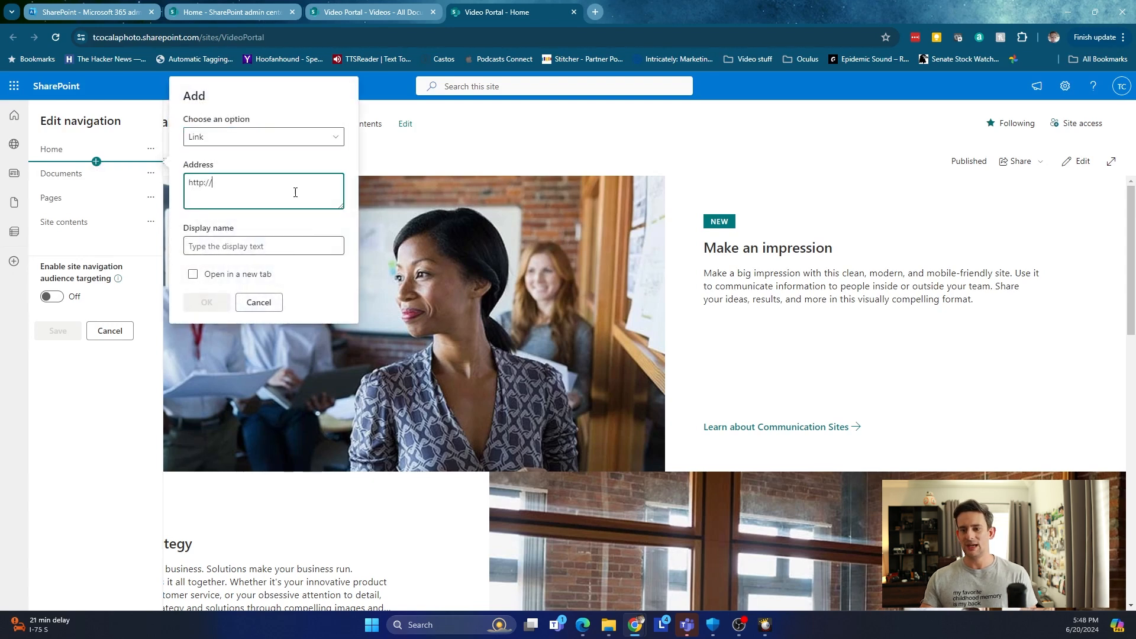
{"action": "triple_click", "coordinate": [295, 193]}
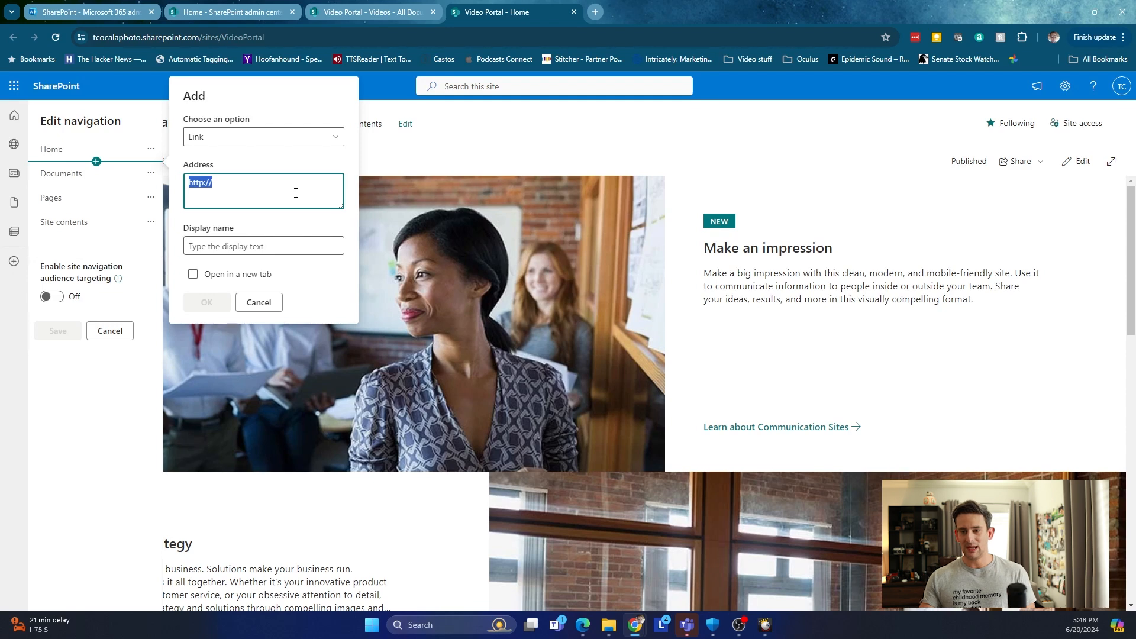
{"action": "type", "text": "https://www.youtube.com/@ThomasCuevas/videos"}
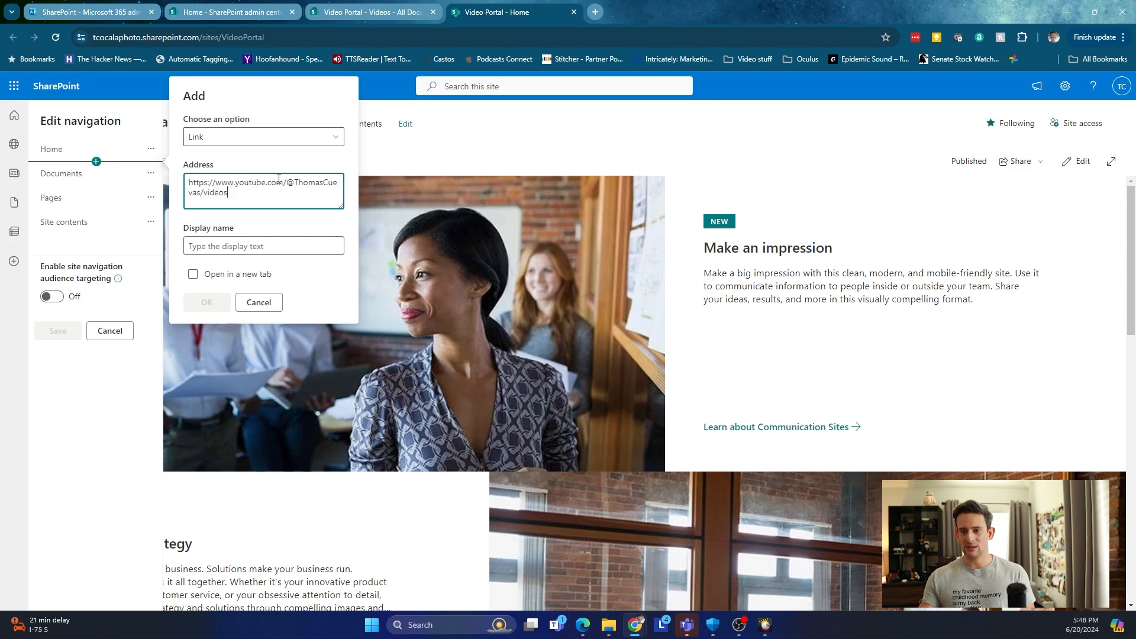
{"action": "left_click", "coordinate": [304, 247]}
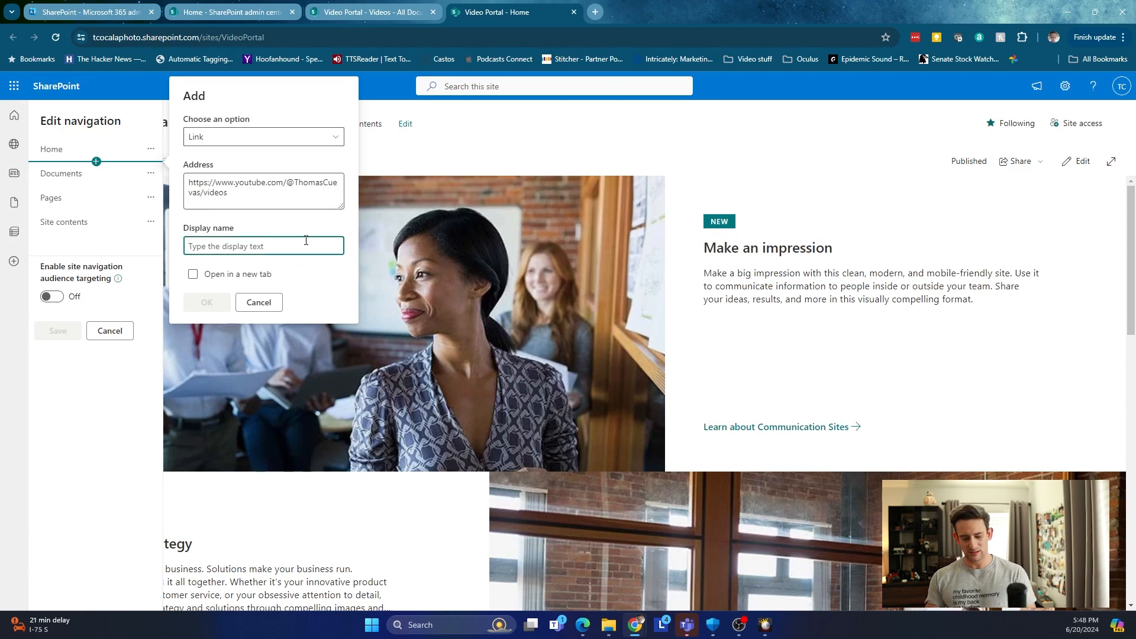
{"action": "type", "text": "Tommy's You"}
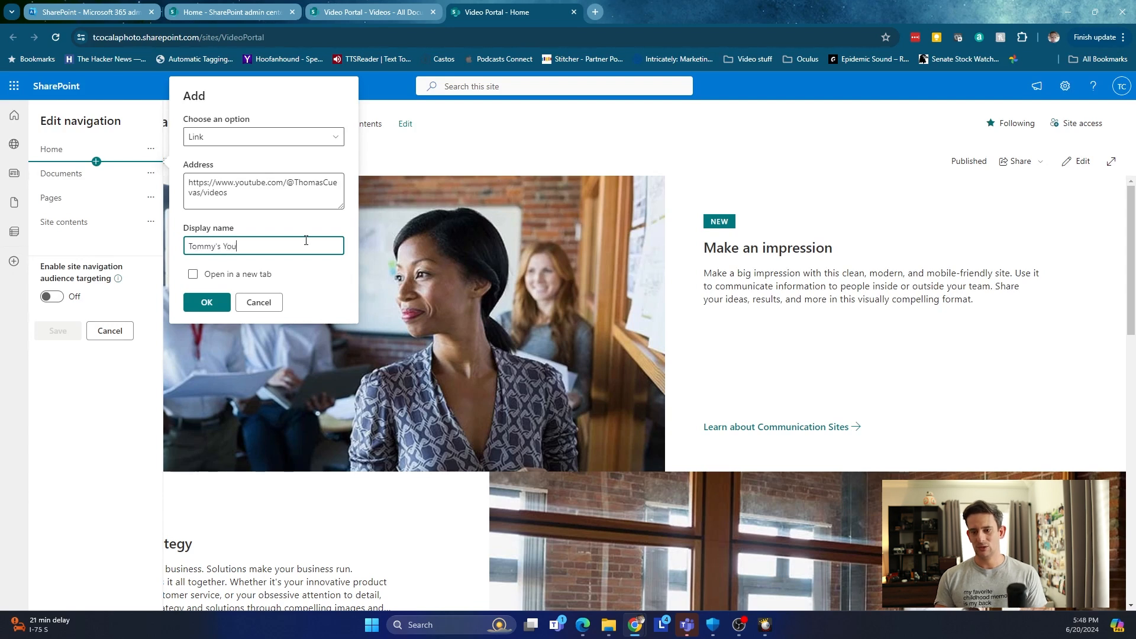
{"action": "type", "text": "Tube"}
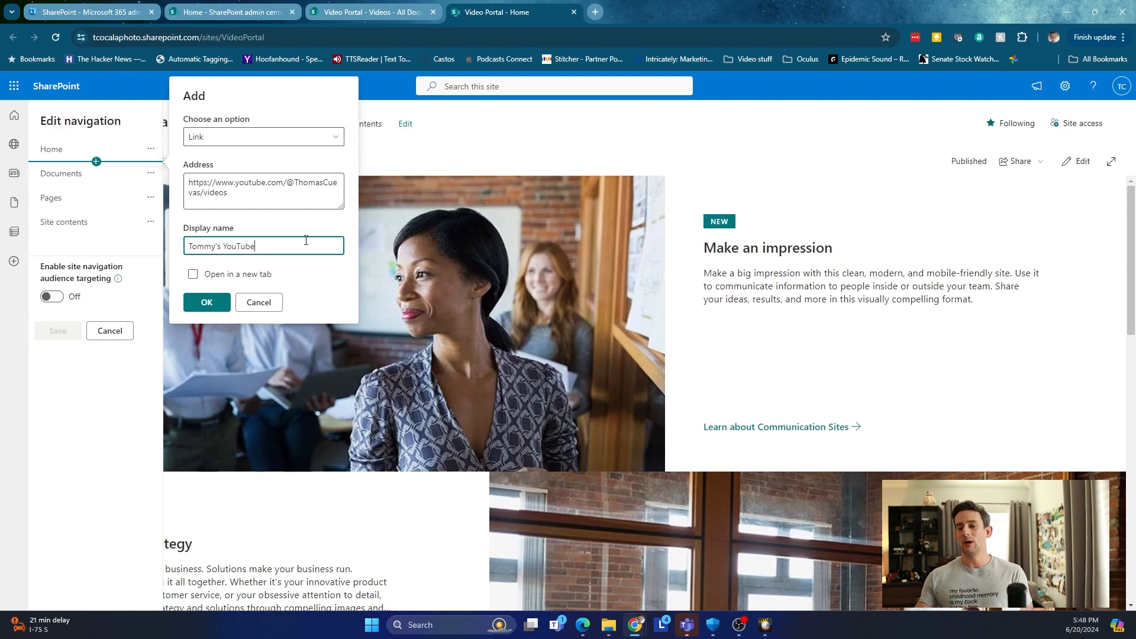
{"action": "left_click", "coordinate": [224, 275]}
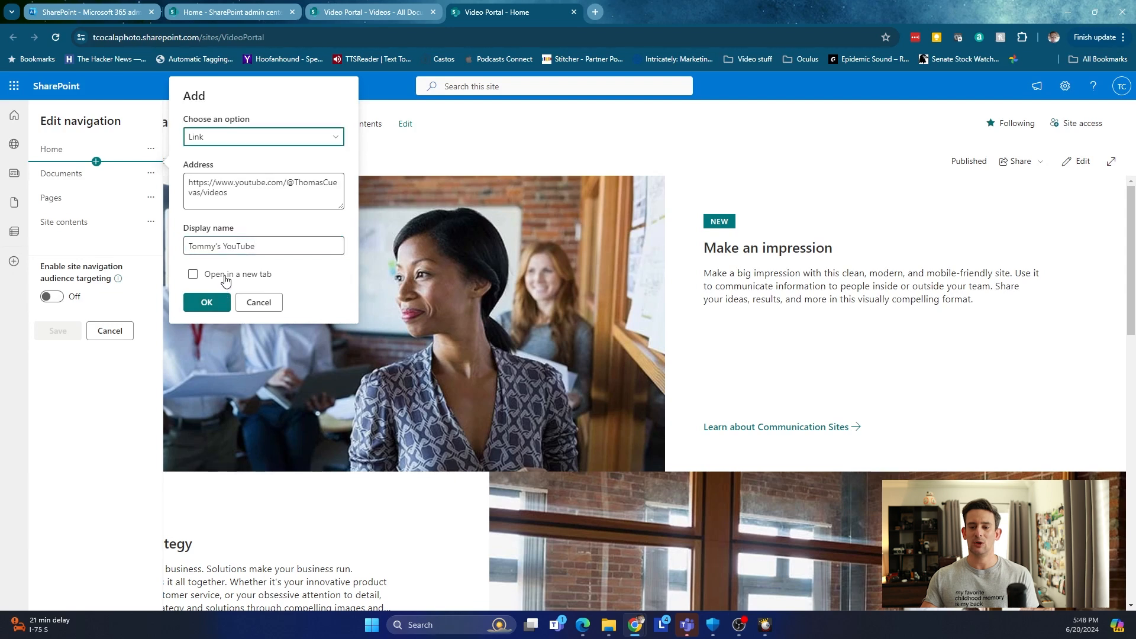
{"action": "left_click", "coordinate": [206, 303]}
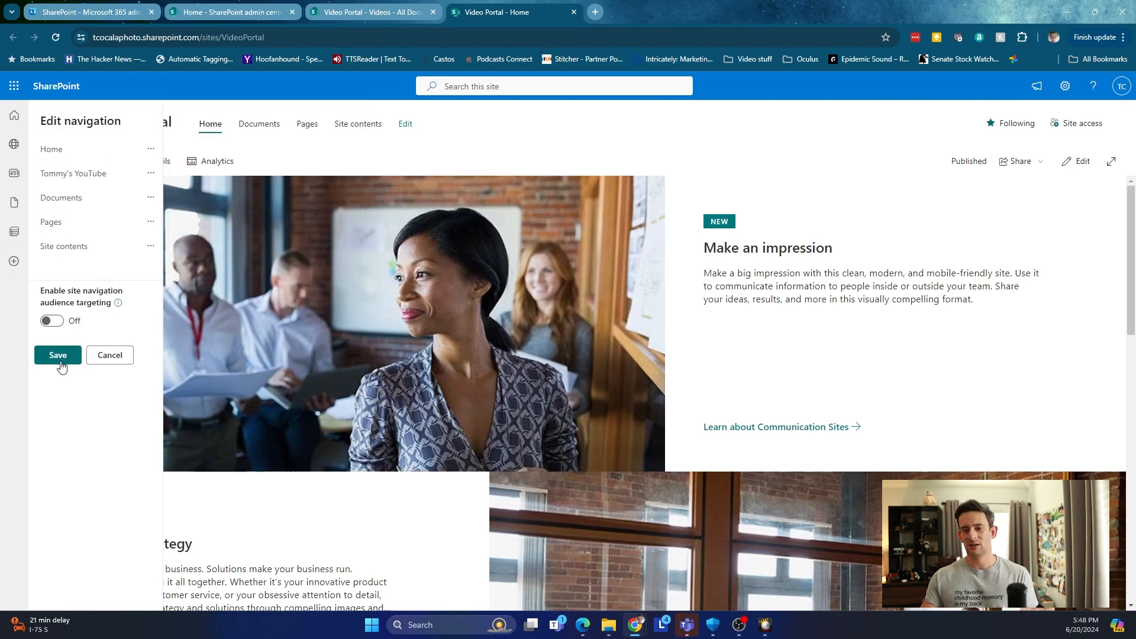
{"action": "left_click", "coordinate": [58, 356]}
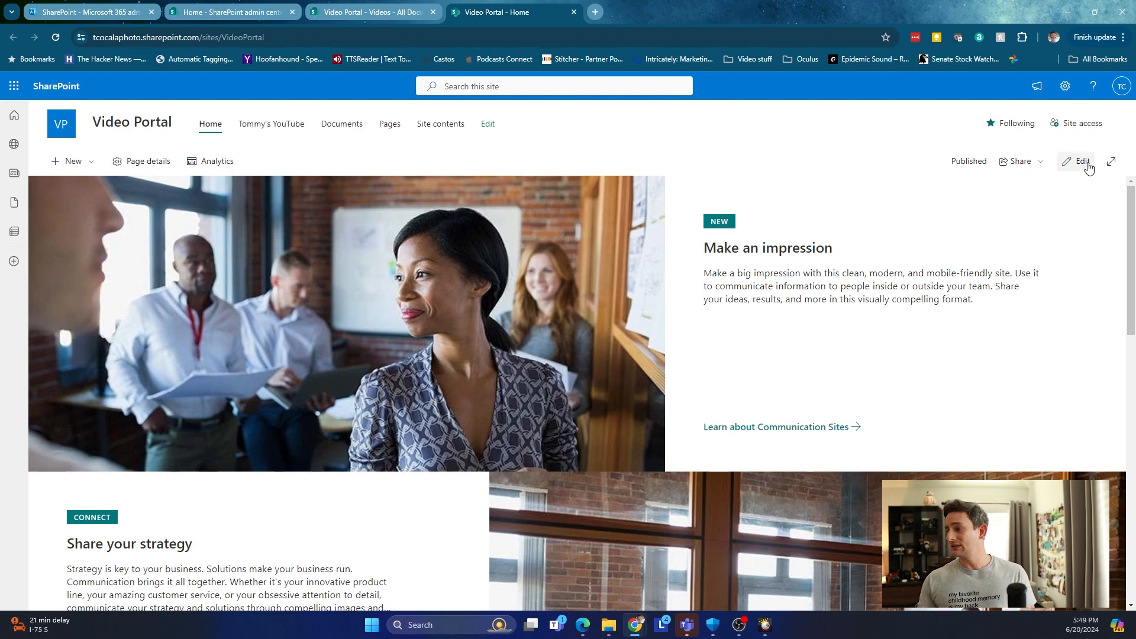
{"action": "left_click", "coordinate": [1082, 161]}
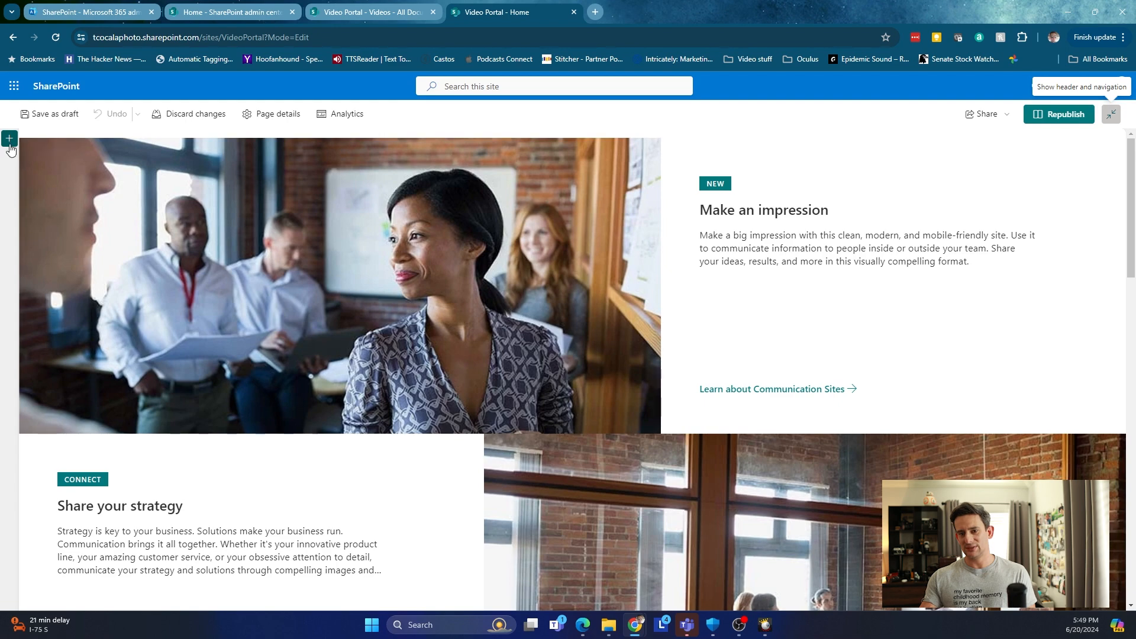
{"action": "scroll", "coordinate": [134, 343], "scroll_direction": "down", "scroll_amount": 15}
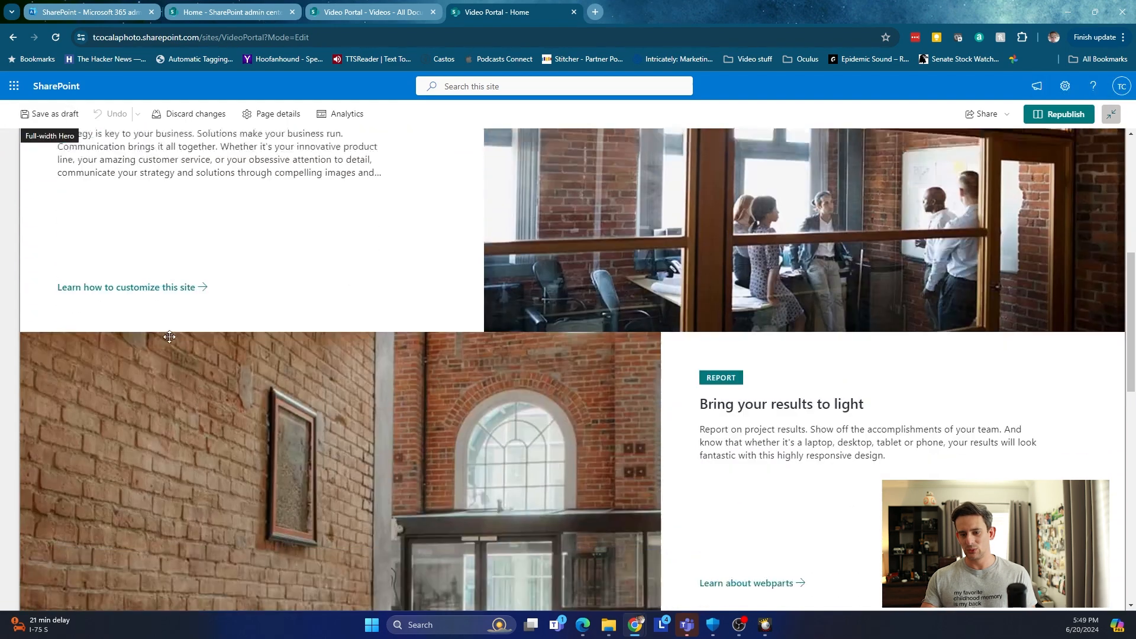
{"action": "scroll", "coordinate": [174, 336], "scroll_direction": "up", "scroll_amount": 4}
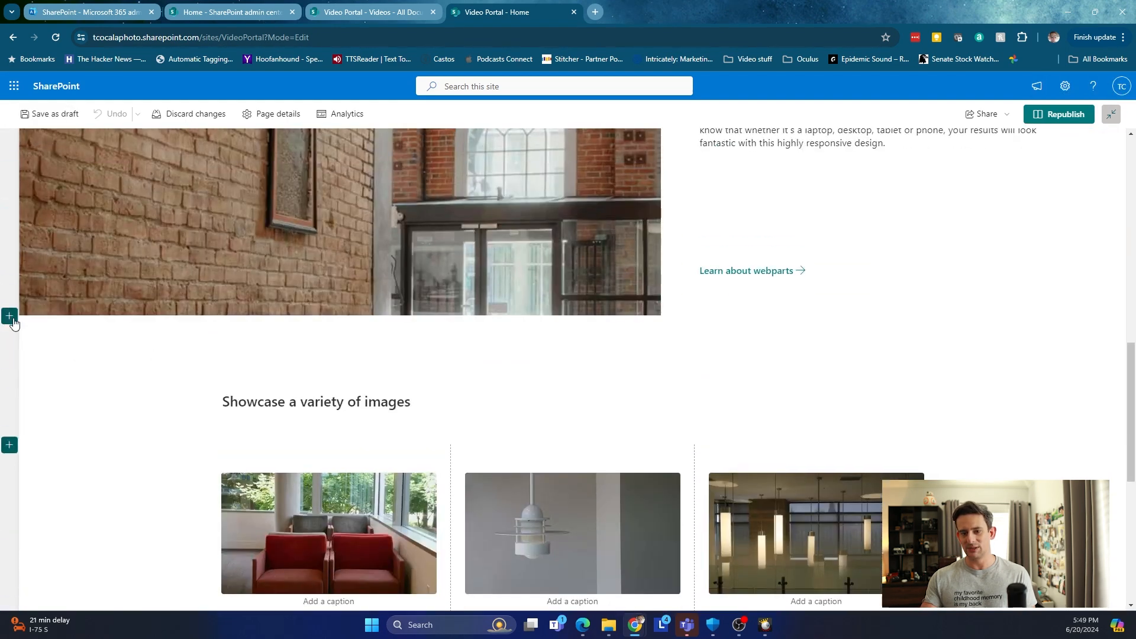
{"action": "scroll", "coordinate": [345, 301], "scroll_direction": "up", "scroll_amount": 4}
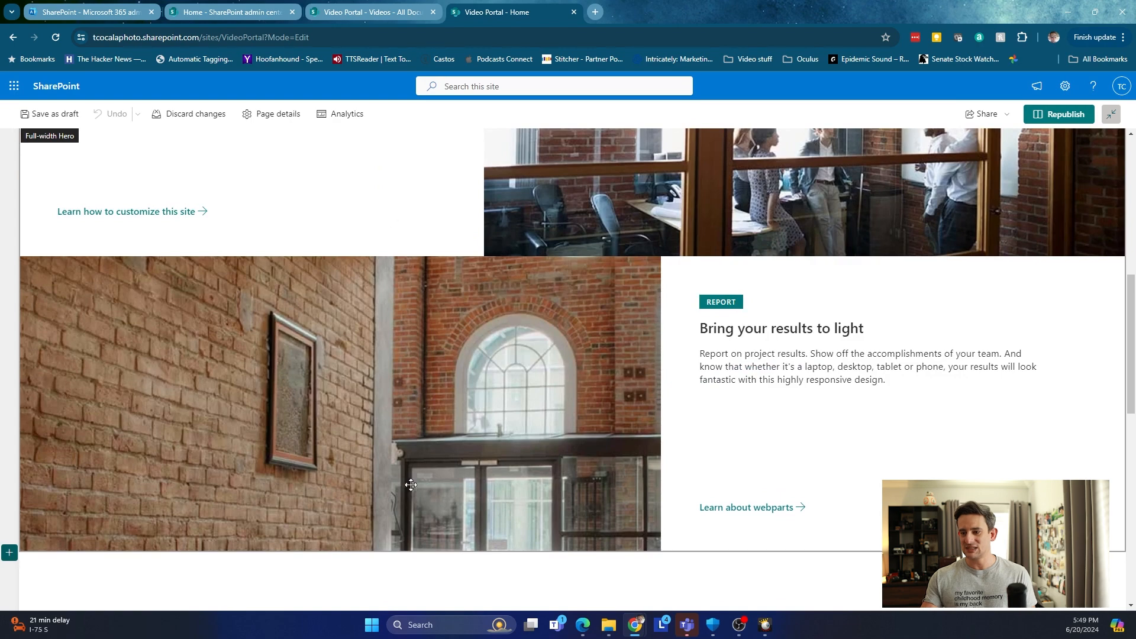
{"action": "scroll", "coordinate": [594, 376], "scroll_direction": "up", "scroll_amount": 9}
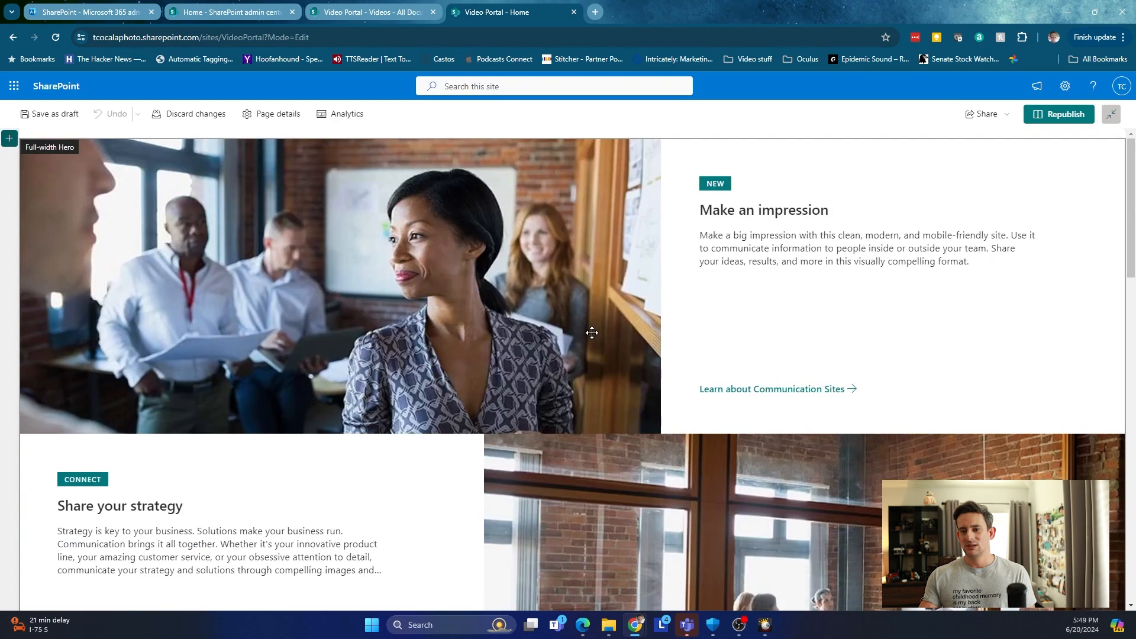
{"action": "left_click", "coordinate": [644, 309]}
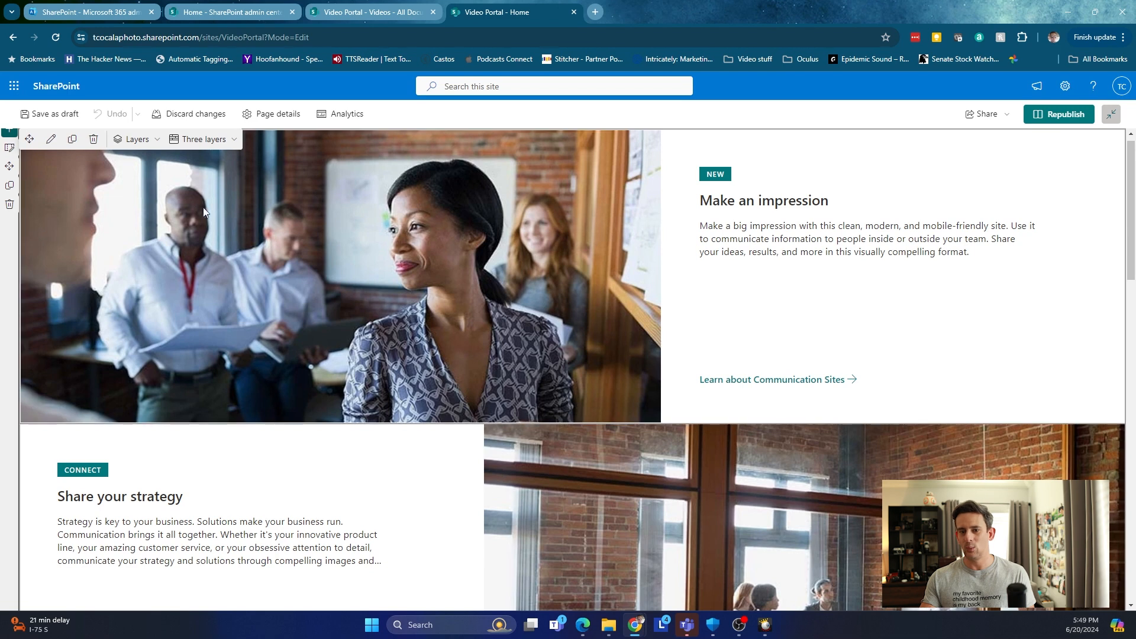
{"action": "scroll", "coordinate": [145, 213], "scroll_direction": "up", "scroll_amount": 1}
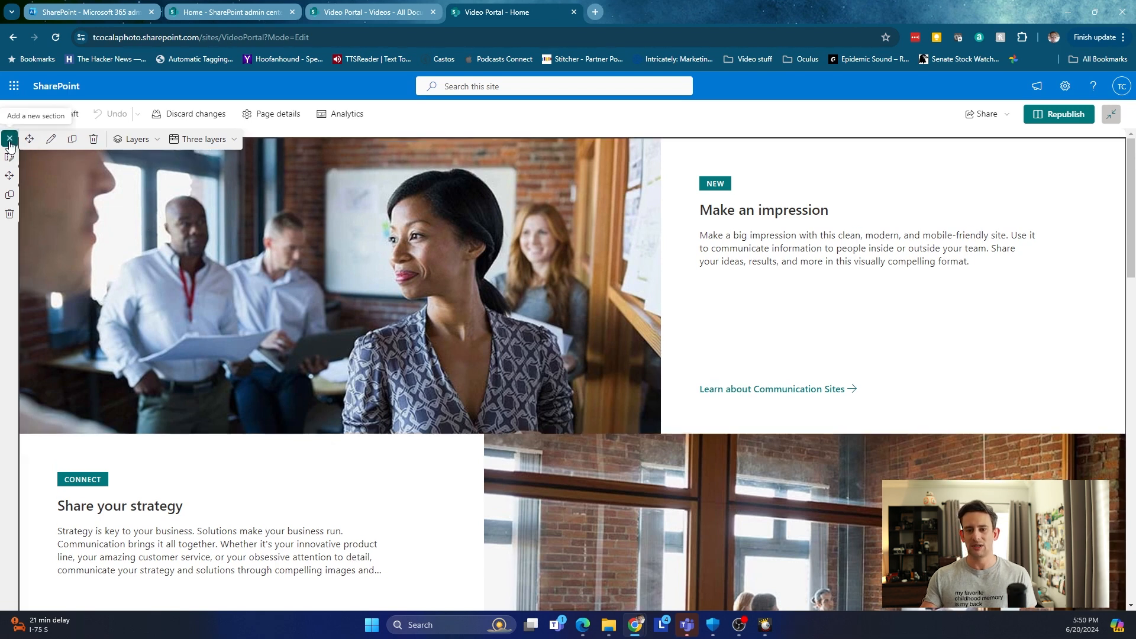
Add a full-width section at the top of the page holding a Hero web part.
{"action": "left_click", "coordinate": [9, 140]}
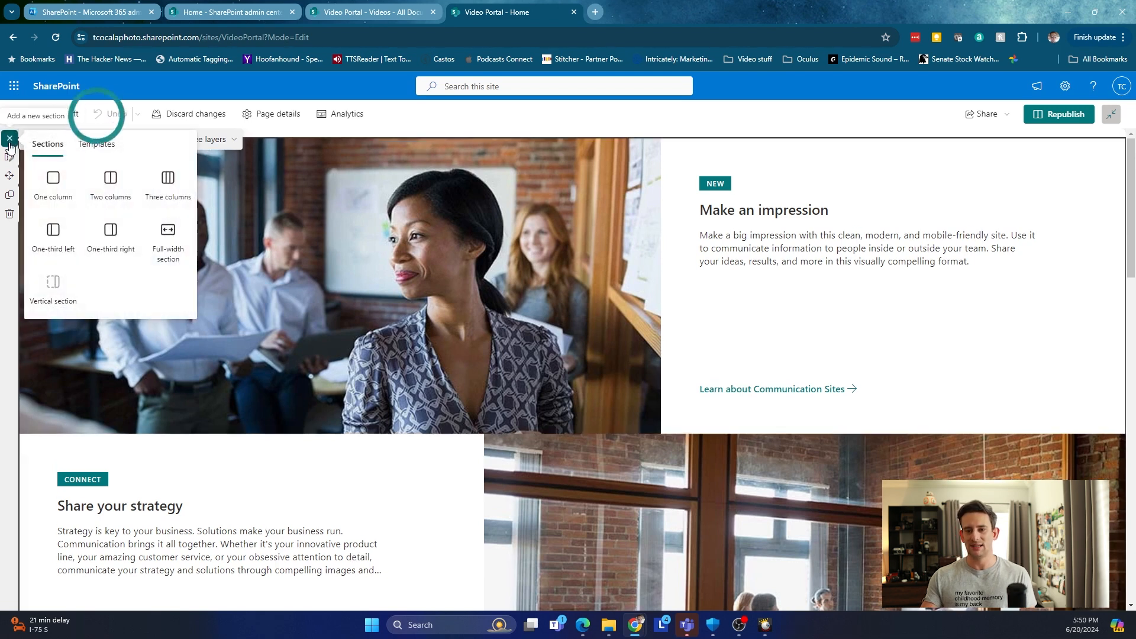
{"action": "left_click", "coordinate": [177, 233]}
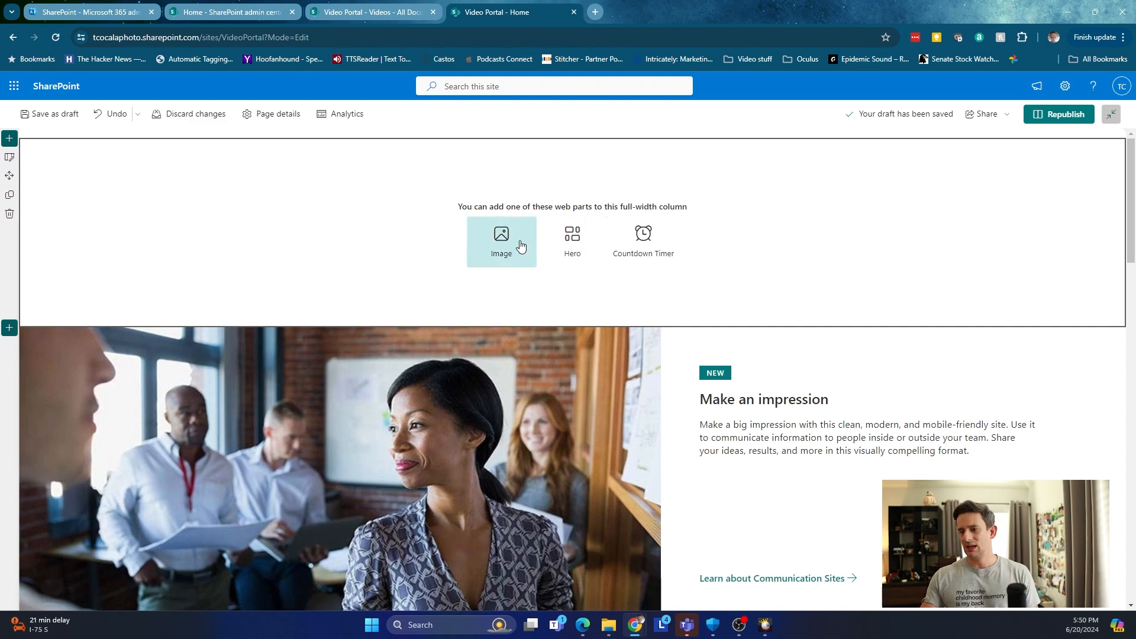
{"action": "left_click", "coordinate": [571, 239]}
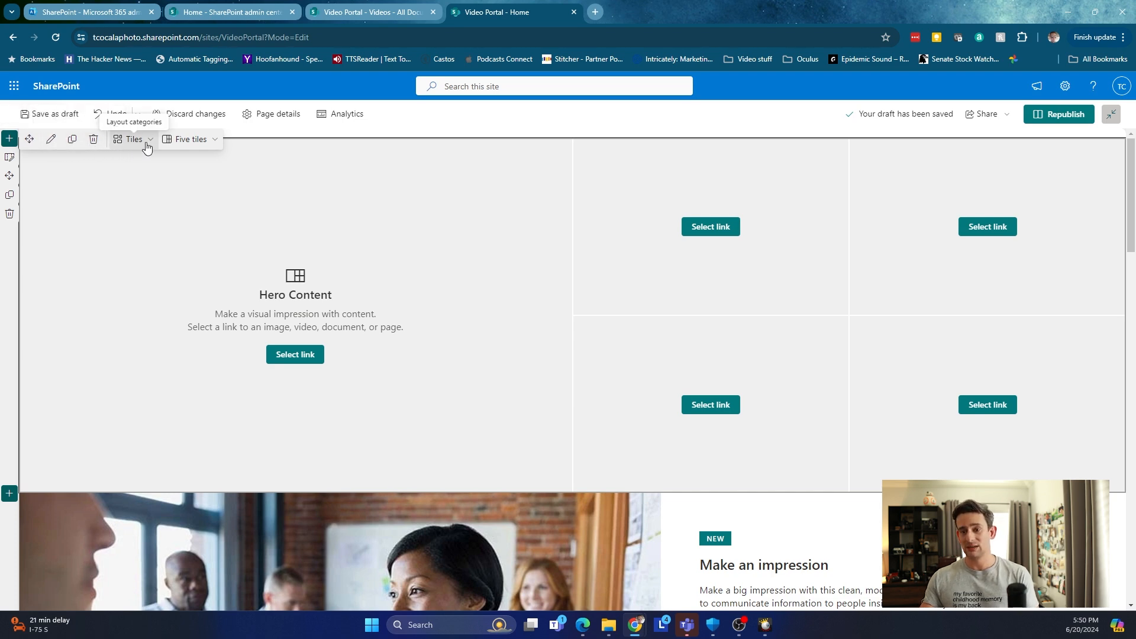
Reduce the hero to one tile and link it to the pasted YouTube channel videos URL.
{"action": "left_click", "coordinate": [201, 145]}
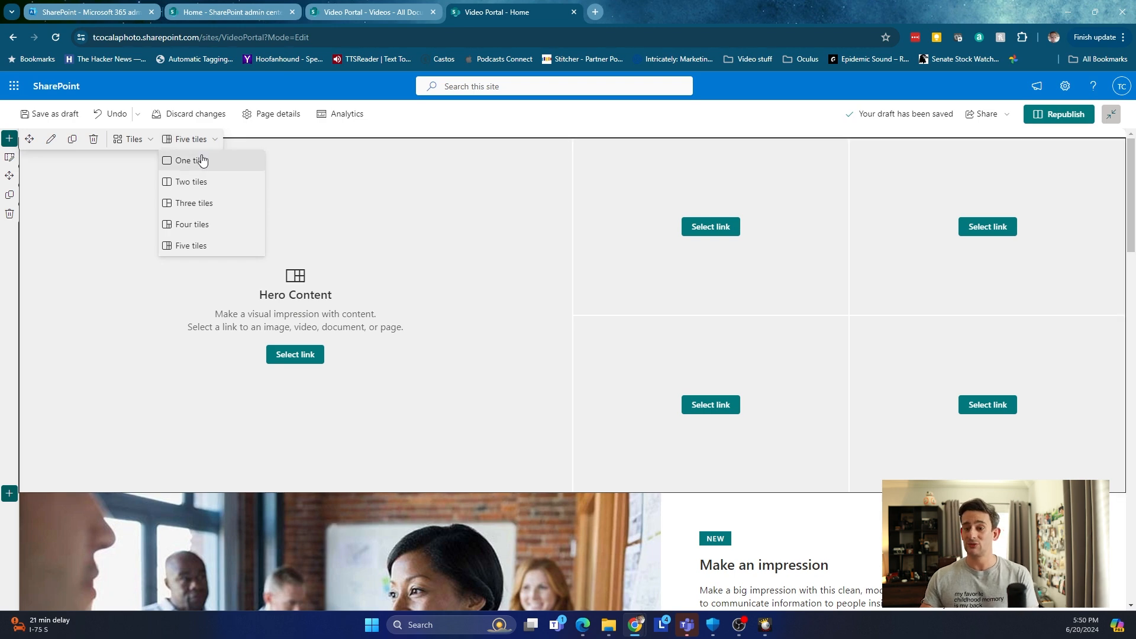
{"action": "left_click", "coordinate": [202, 161]}
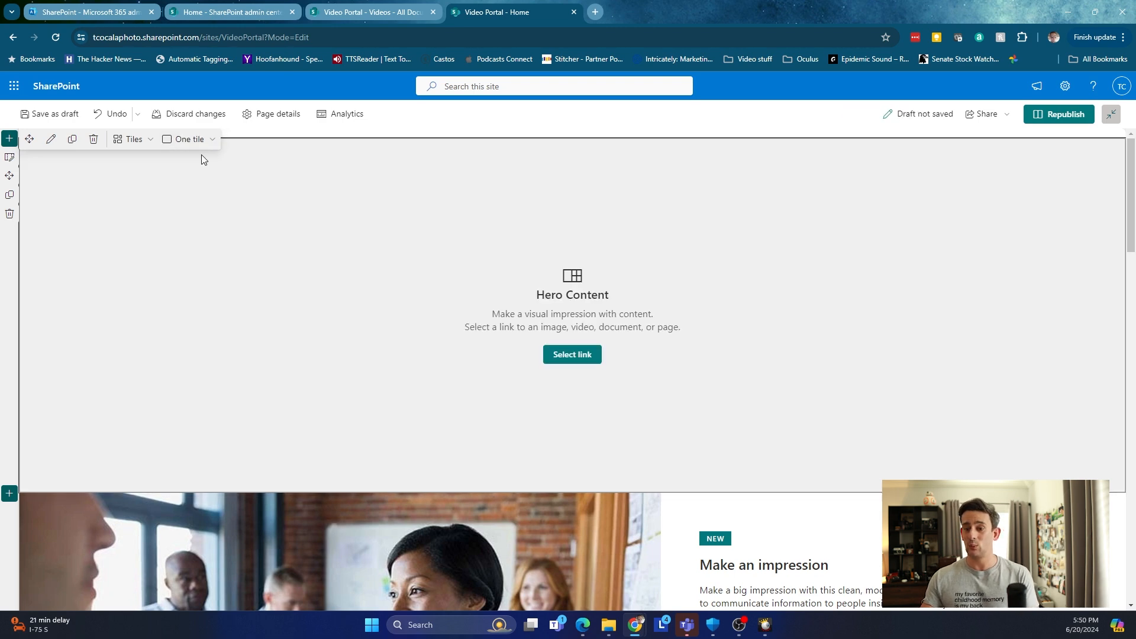
{"action": "left_click", "coordinate": [567, 362]}
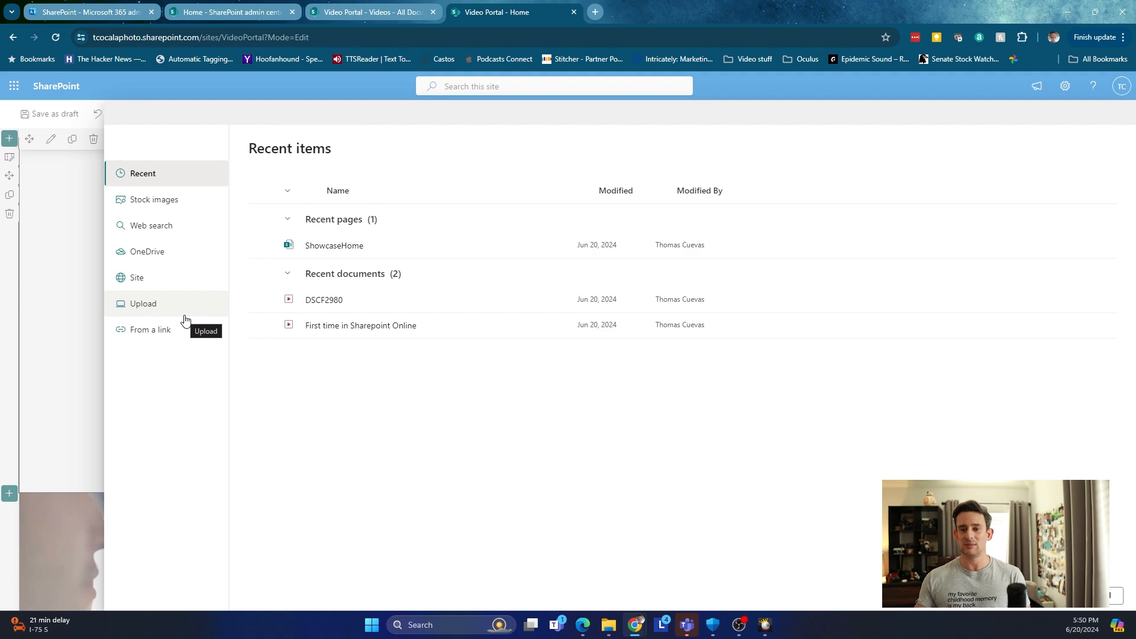
{"action": "left_click", "coordinate": [175, 199]}
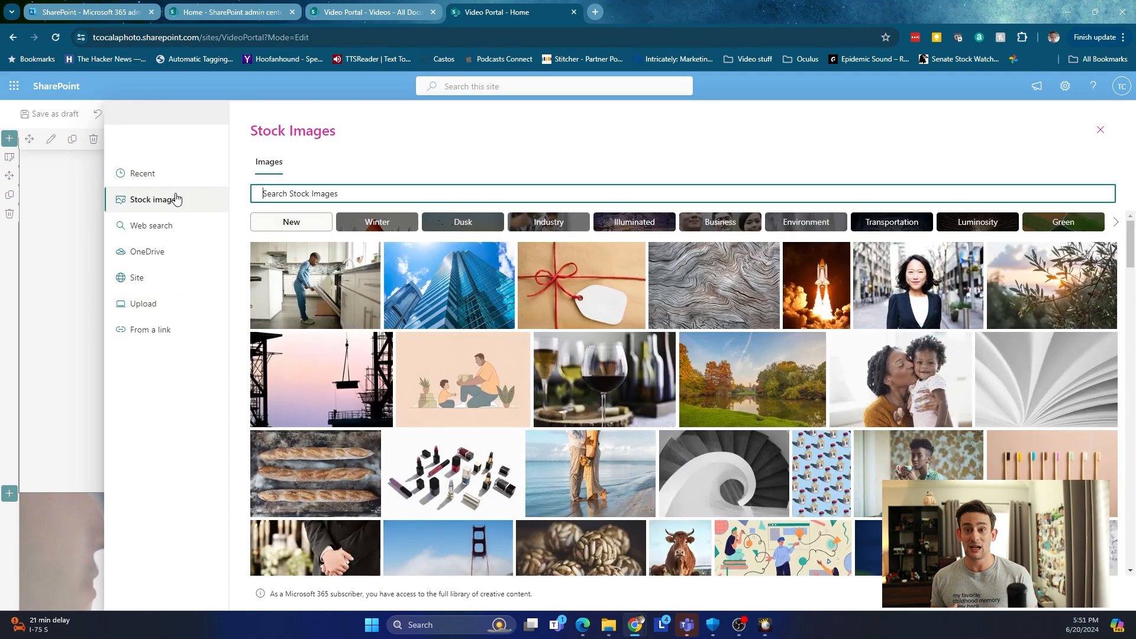
{"action": "left_click", "coordinate": [167, 224]}
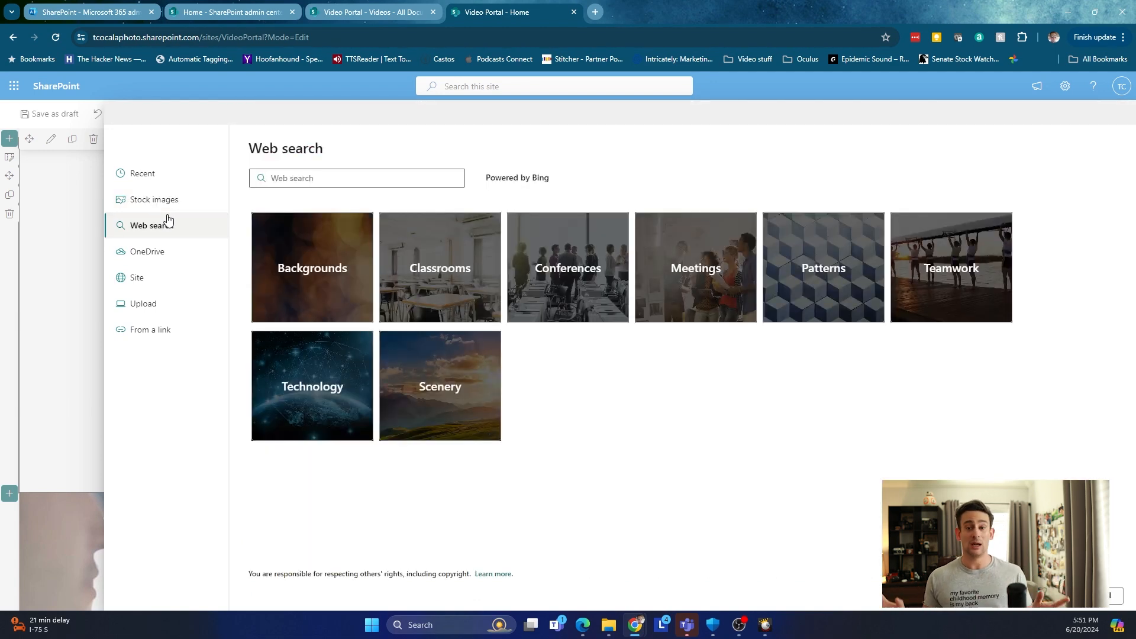
{"action": "left_click", "coordinate": [169, 258]}
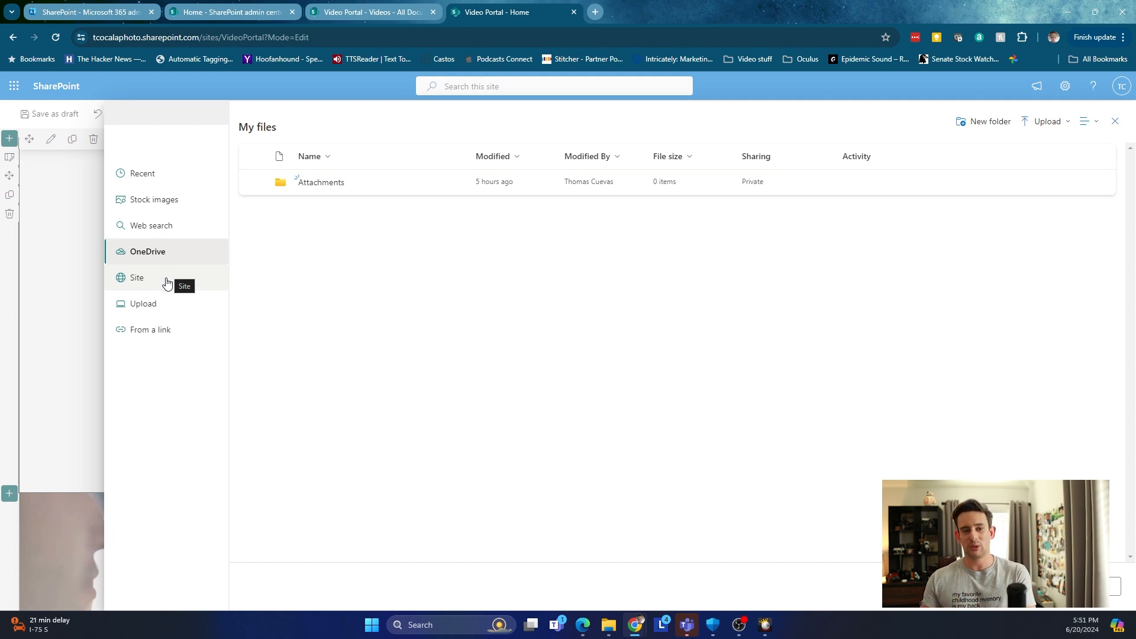
{"action": "left_click", "coordinate": [178, 278]}
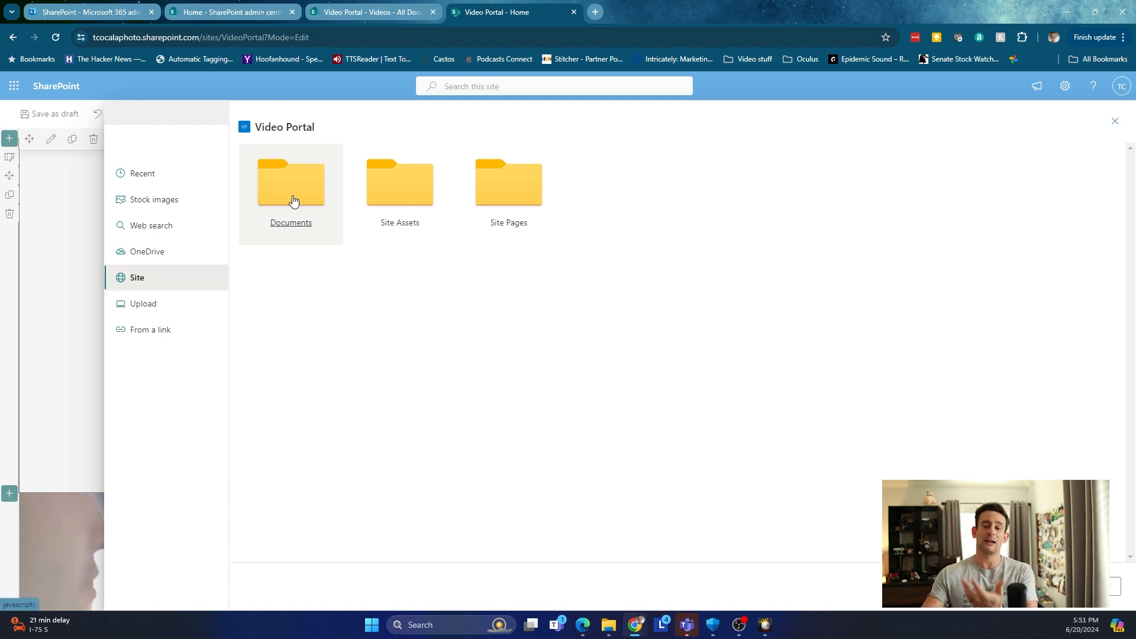
{"action": "left_click", "coordinate": [190, 304]}
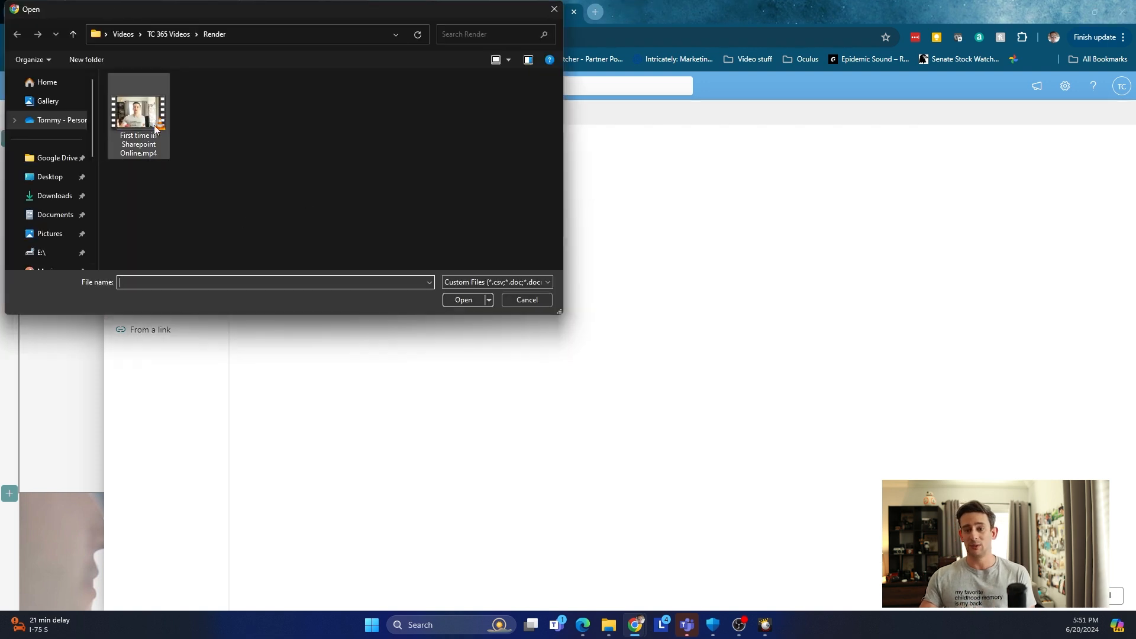
{"action": "left_click", "coordinate": [513, 303]}
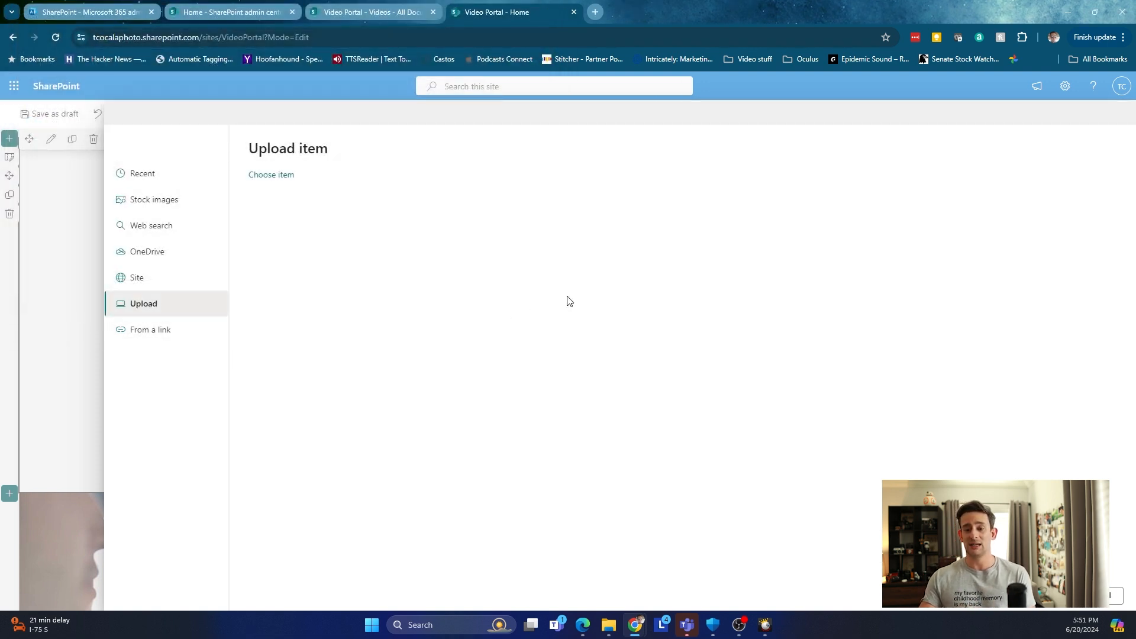
{"action": "left_click", "coordinate": [171, 330]}
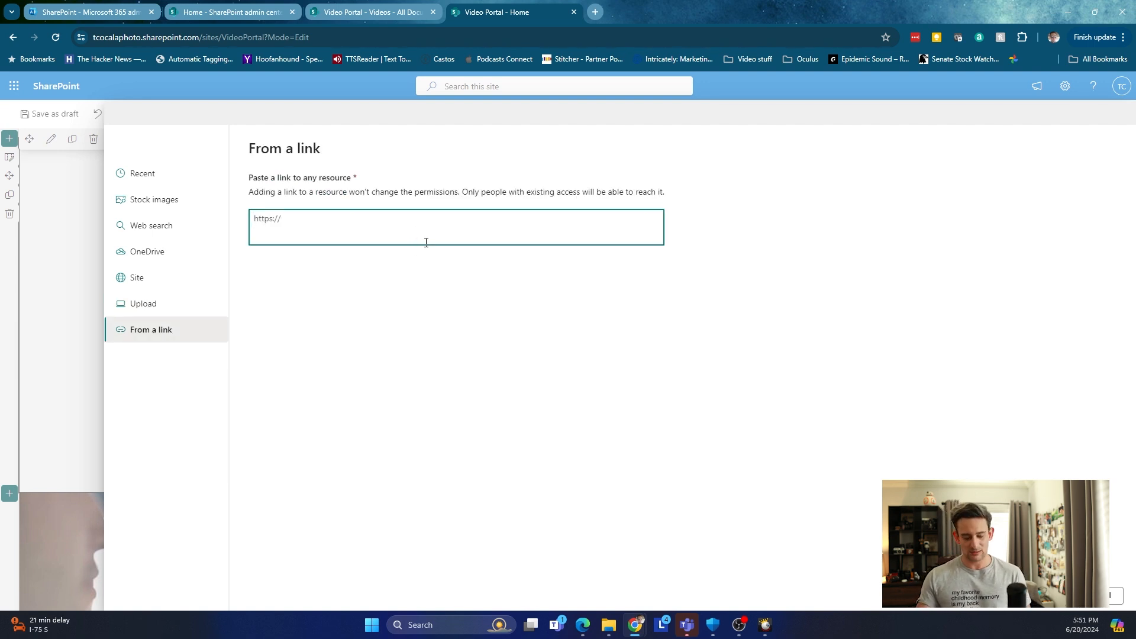
{"action": "type", "text": "https://www.youtube.com/@ThomasCuevas/videos"}
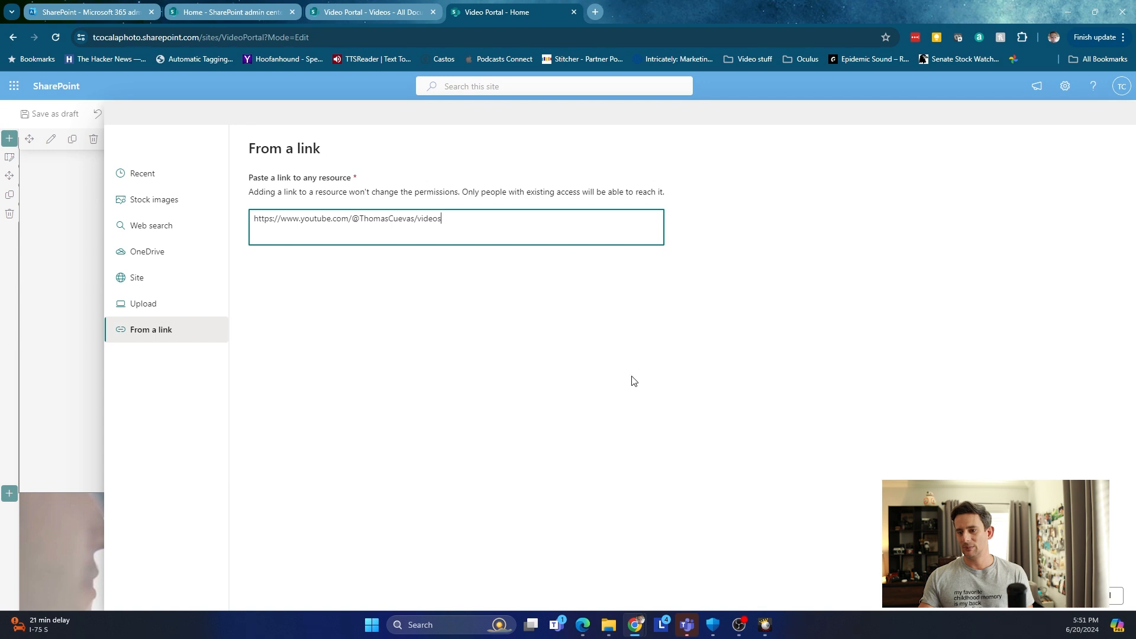
{"action": "left_click", "coordinate": [1059, 605]}
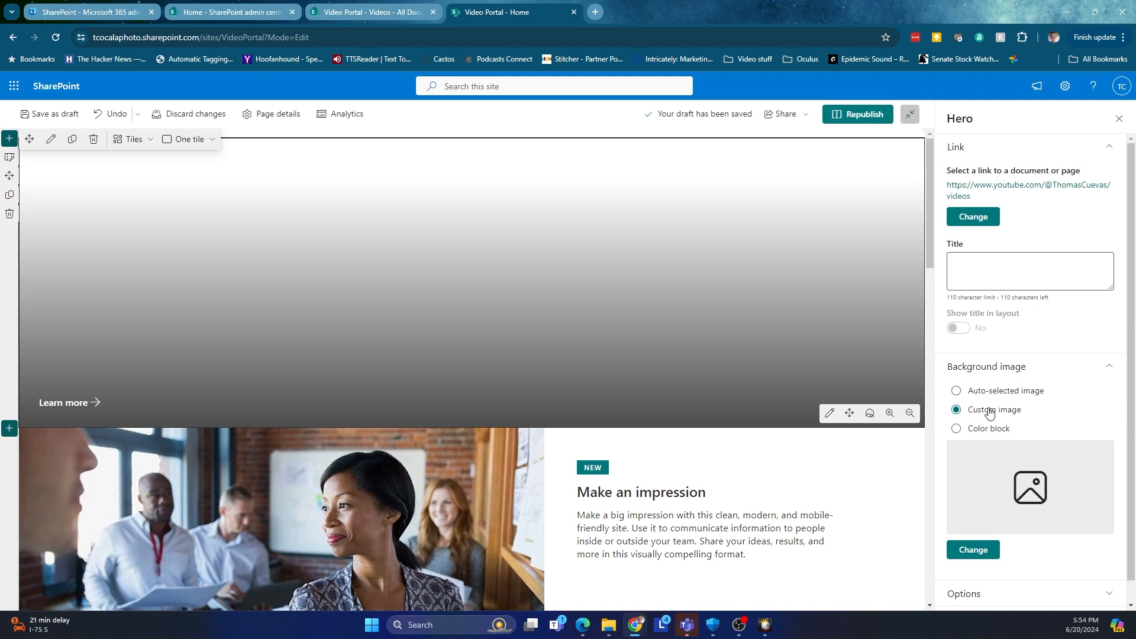
Set the hero tile's background to the uploaded 'Floating in the clouds.png' image.
{"action": "left_click", "coordinate": [976, 549]}
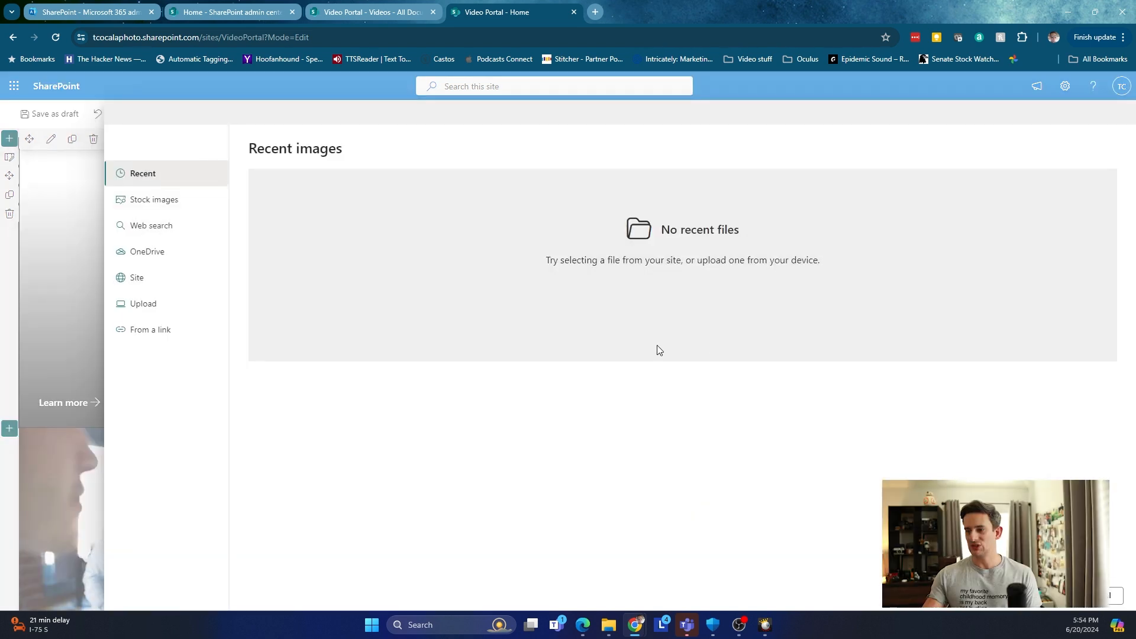
{"action": "left_click", "coordinate": [182, 313]}
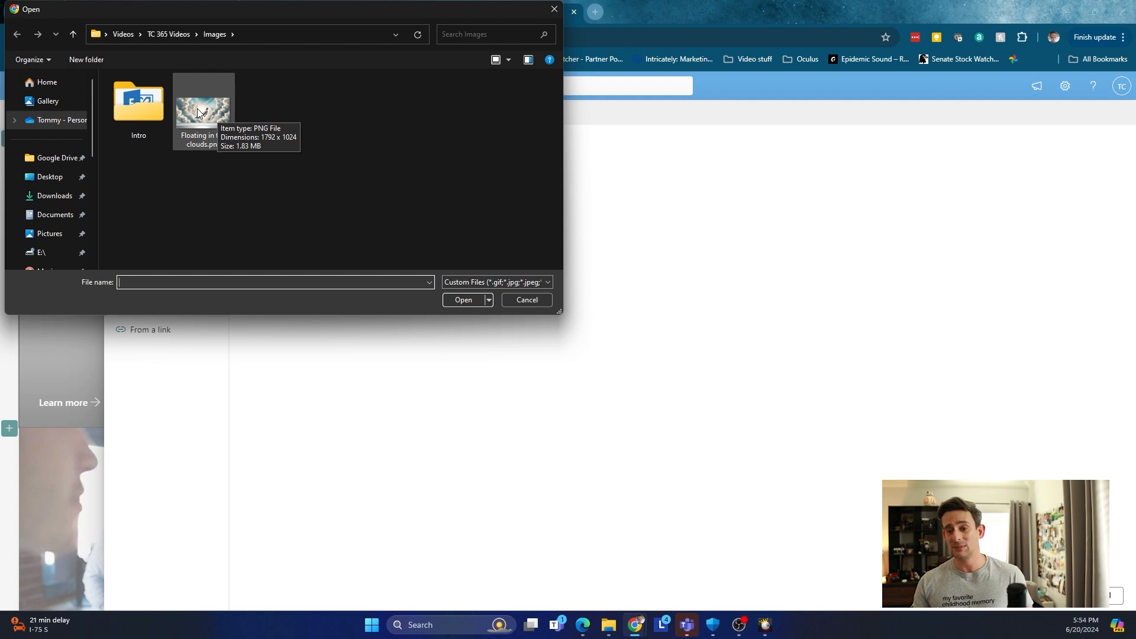
{"action": "left_click", "coordinate": [220, 103]}
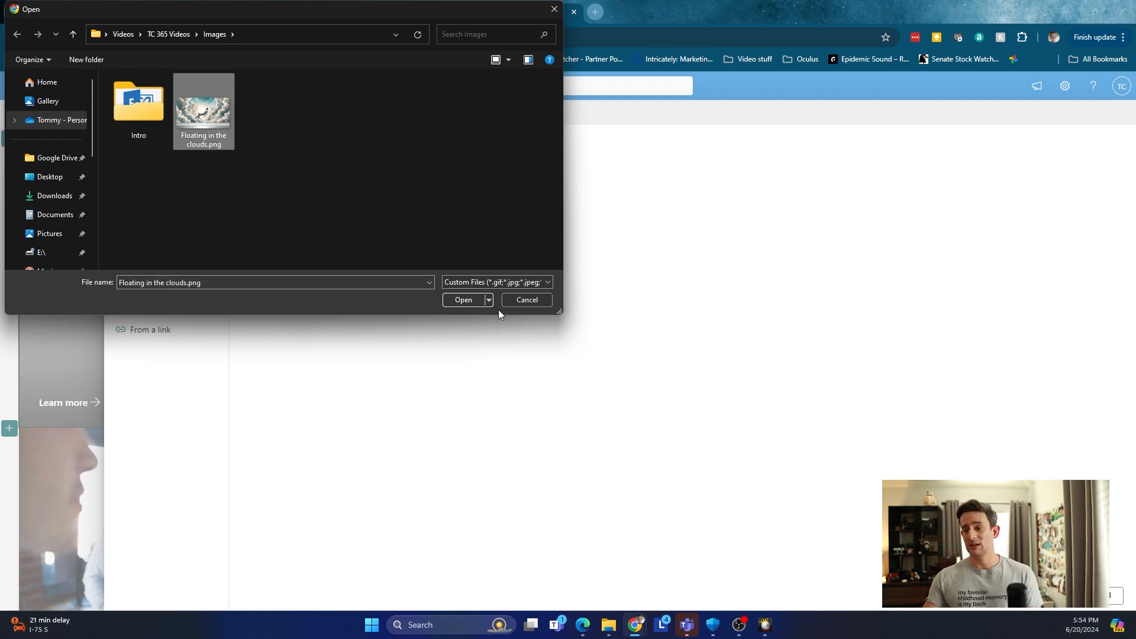
{"action": "left_click", "coordinate": [470, 302]}
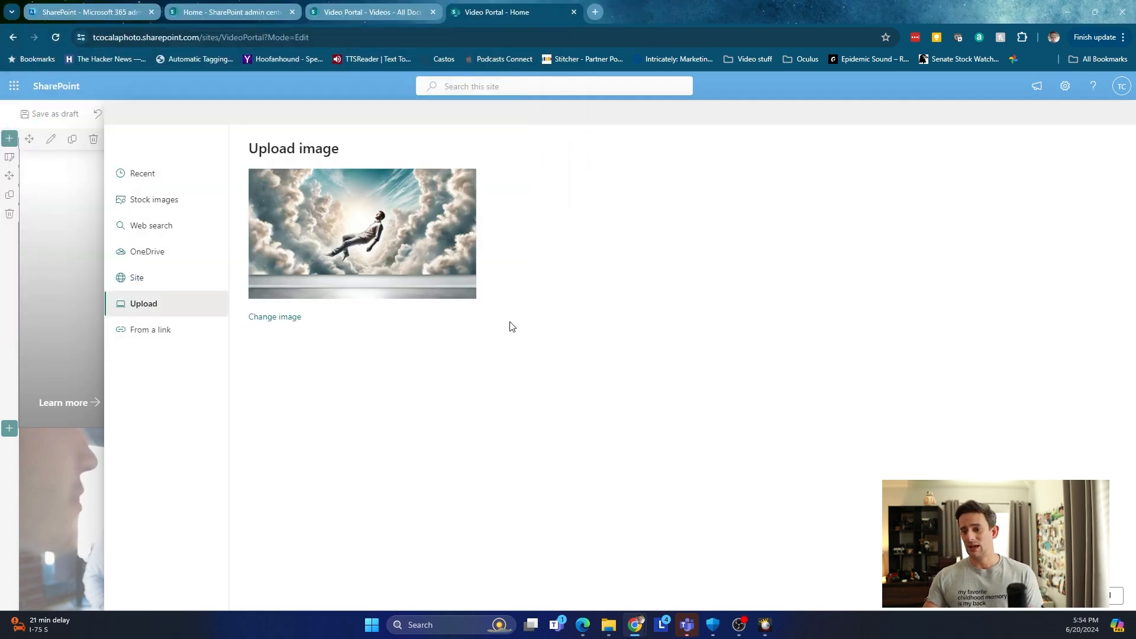
{"action": "left_click", "coordinate": [1041, 596]}
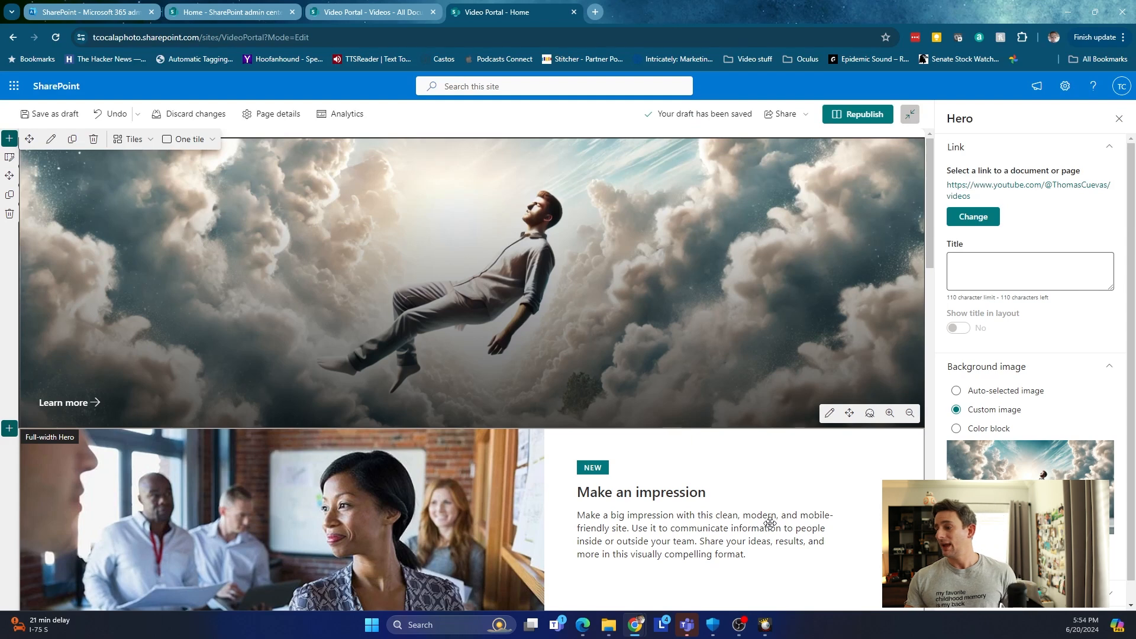
Give the hero tile the title 'TC YouTube'.
{"action": "left_click", "coordinate": [1034, 287]}
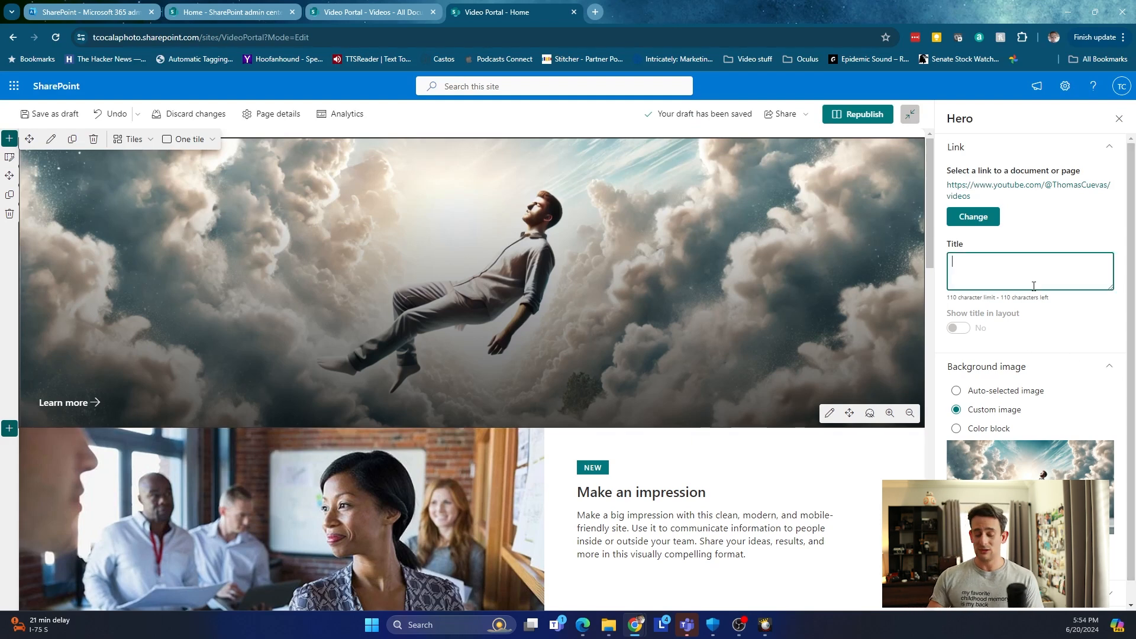
{"action": "type", "text": "TC"}
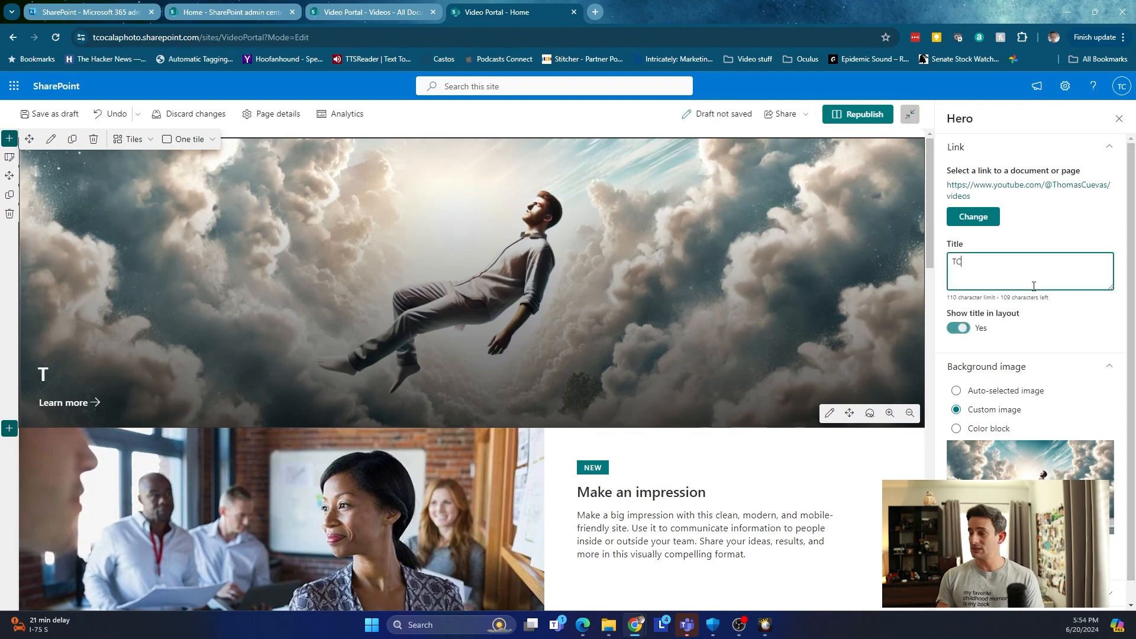
{"action": "type", "text": " YouT"}
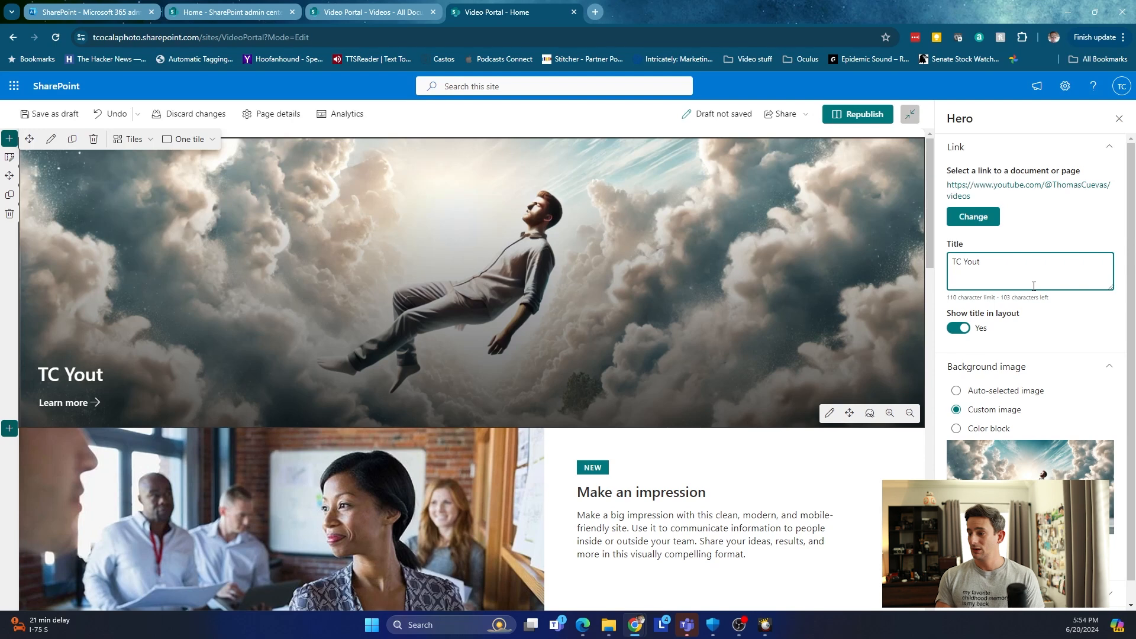
{"action": "type", "text": "bu"}
{"action": "key", "text": "BackSpace"}
{"action": "type", "text": "ube"}
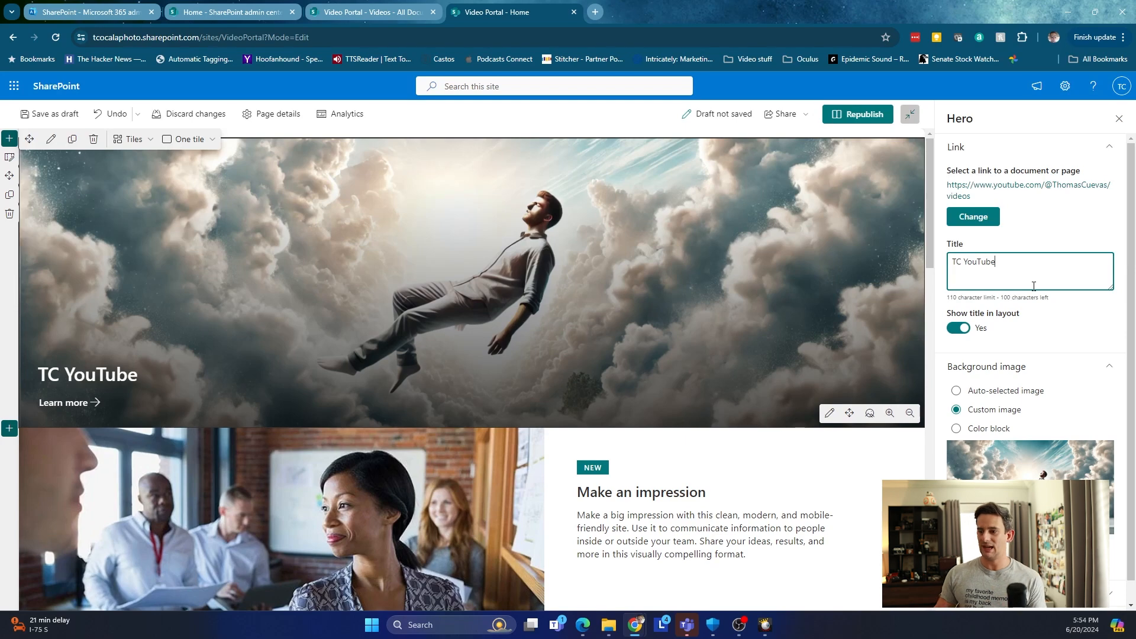
Close the Hero properties pane and scroll down to the three-layer 'Make an impression' hero.
{"action": "left_click", "coordinate": [1117, 122]}
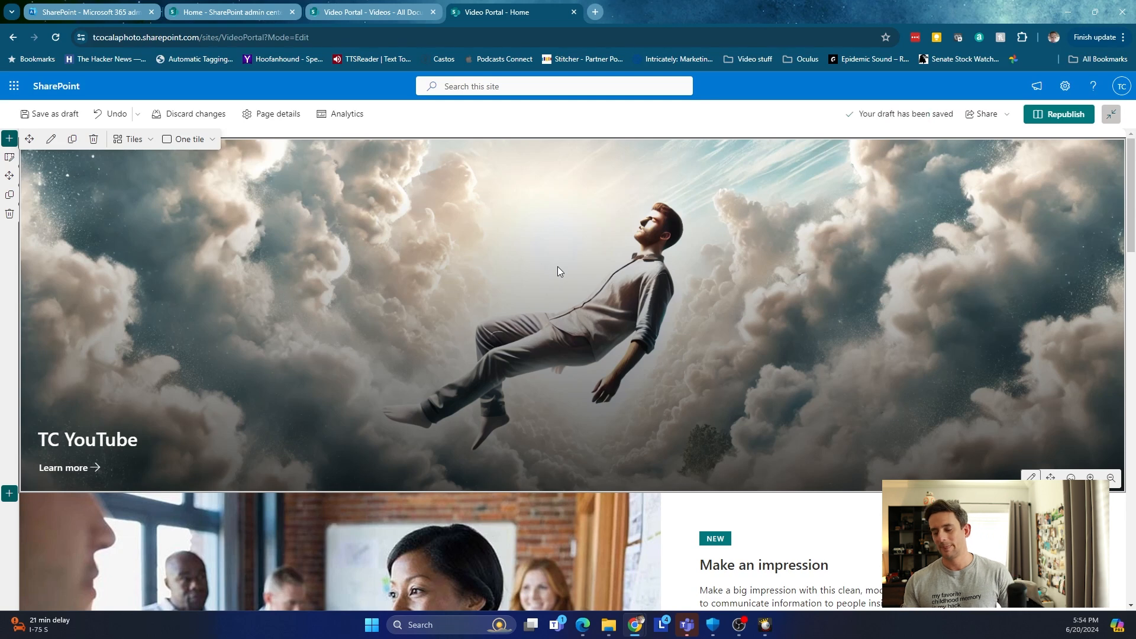
{"action": "scroll", "coordinate": [639, 501], "scroll_direction": "down", "scroll_amount": 3}
{"action": "scroll", "coordinate": [642, 479], "scroll_direction": "down", "scroll_amount": 2}
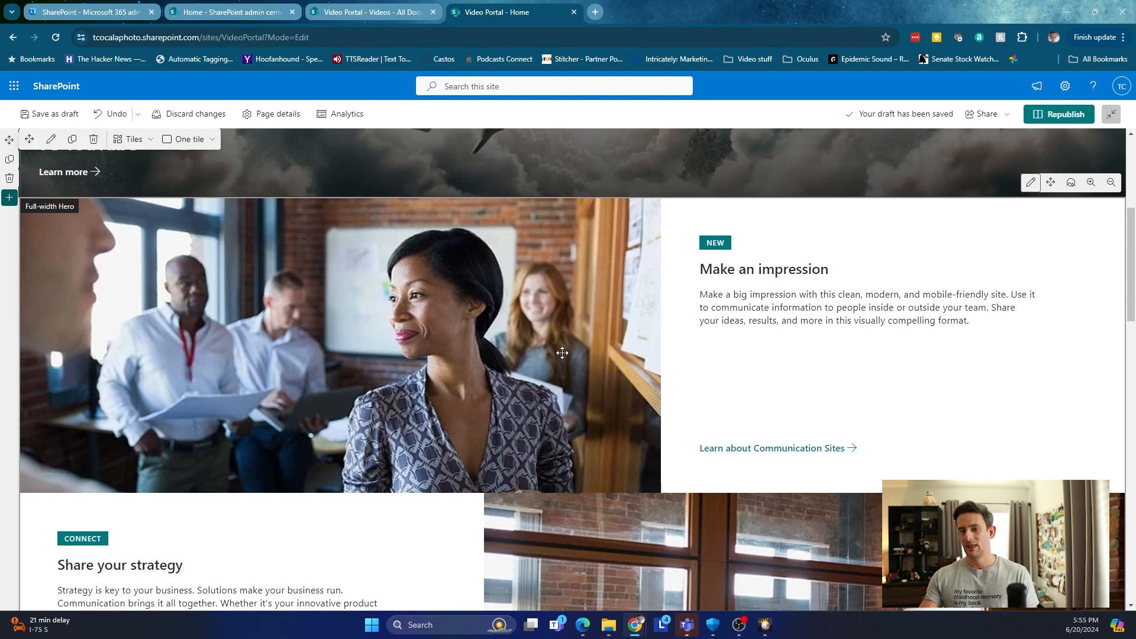
{"action": "scroll", "coordinate": [563, 355], "scroll_direction": "down", "scroll_amount": 1}
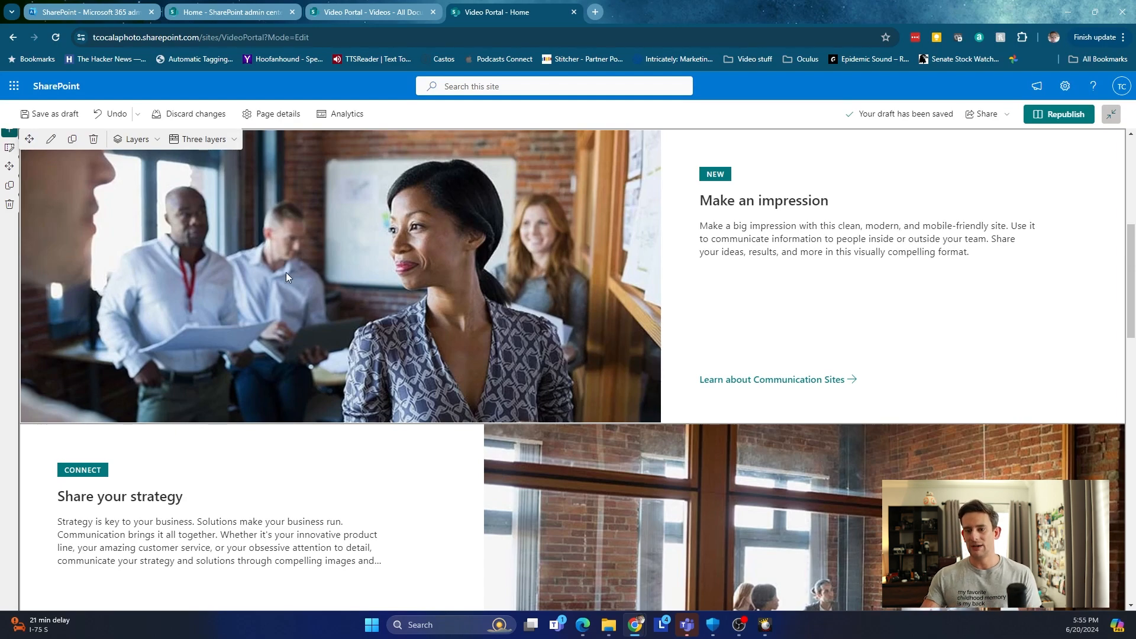
Open the second hero's settings and edit the 'Make an impression' item's details.
{"action": "left_click", "coordinate": [51, 139]}
{"action": "scroll", "coordinate": [307, 282], "scroll_direction": "down", "scroll_amount": 2}
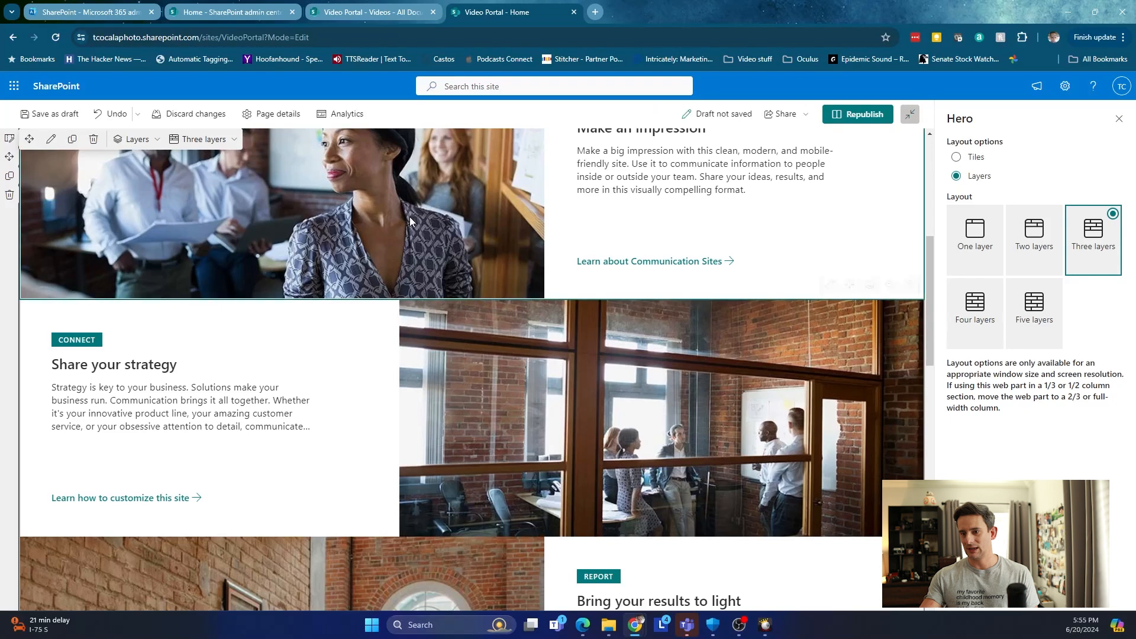
{"action": "scroll", "coordinate": [471, 241], "scroll_direction": "up", "scroll_amount": 2}
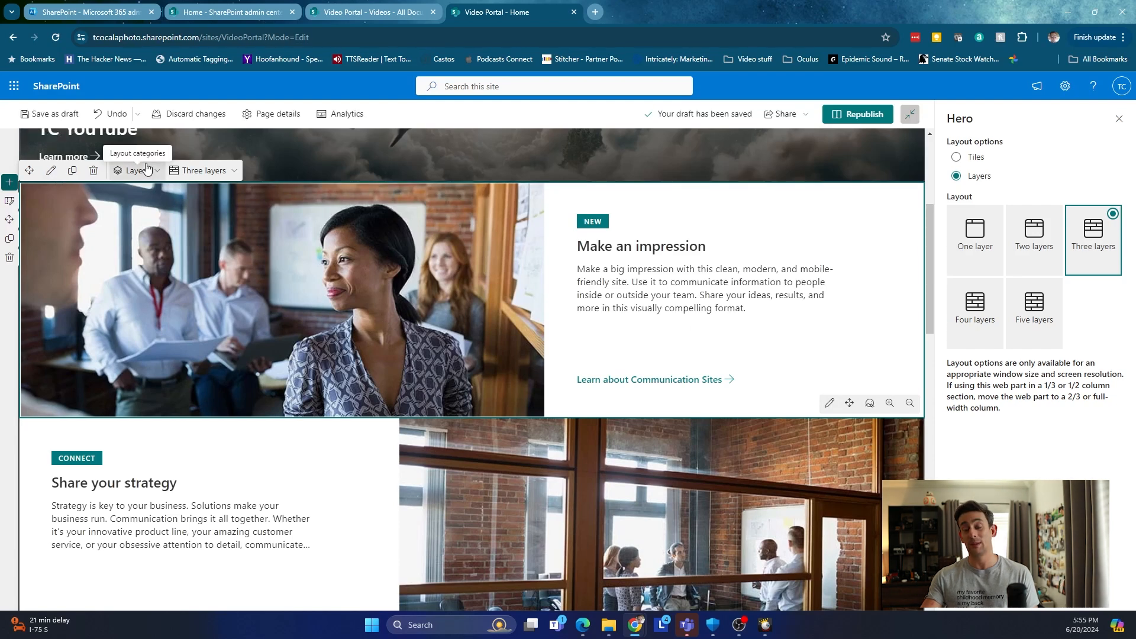
{"action": "left_click", "coordinate": [829, 405]}
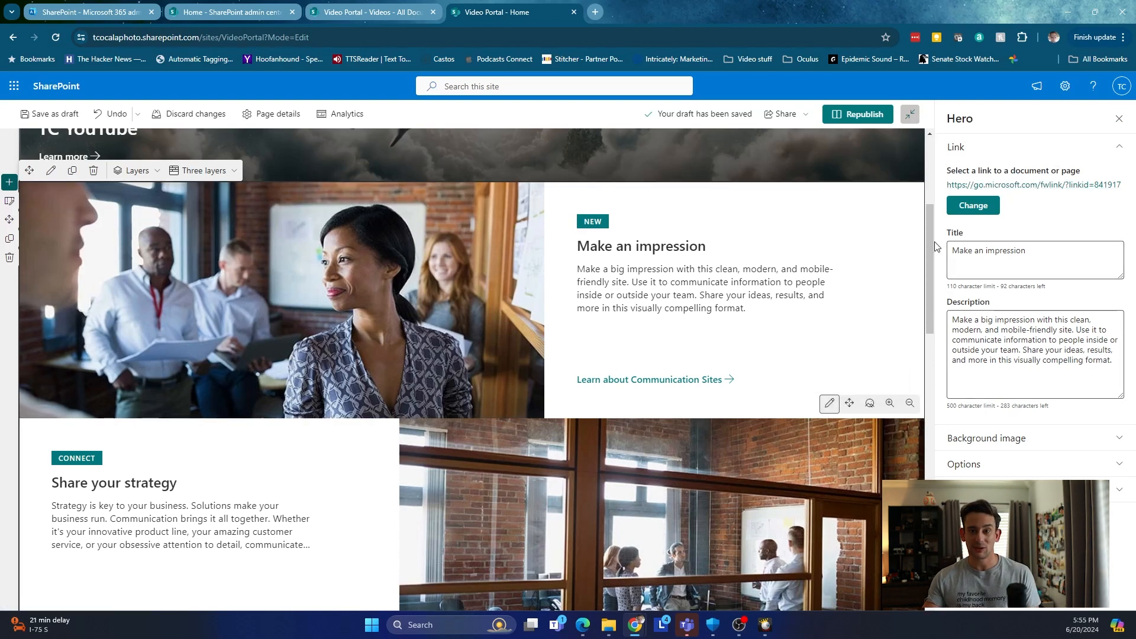
Link the item to 'First time in Sharepoint Online.mp4' in Documents > Videos.
{"action": "left_click", "coordinate": [982, 204]}
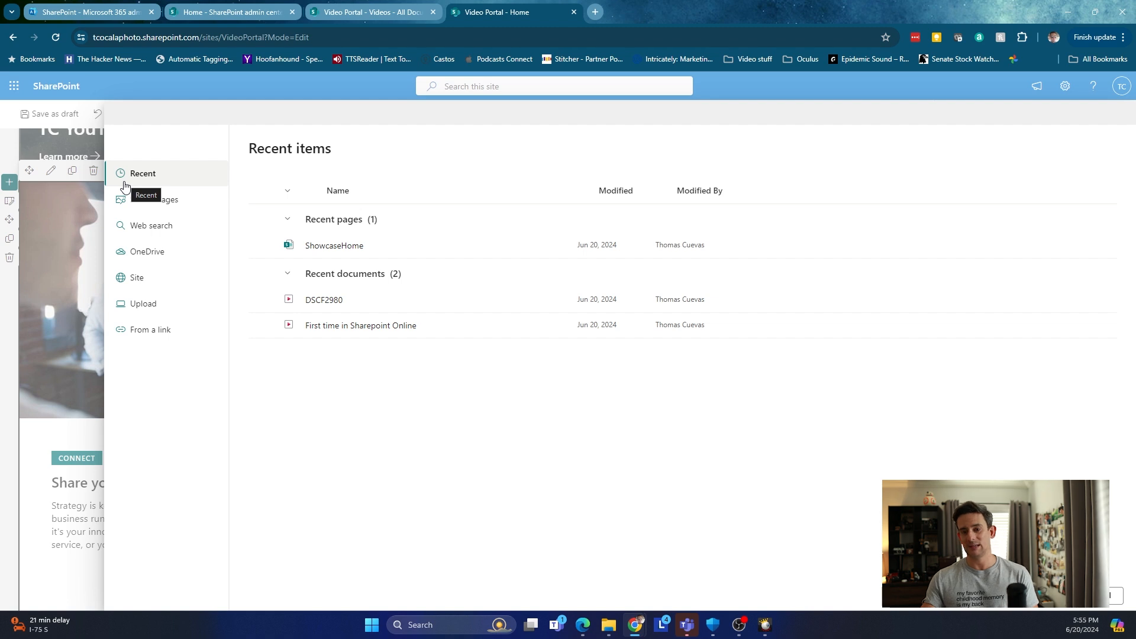
{"action": "left_click", "coordinate": [167, 280]}
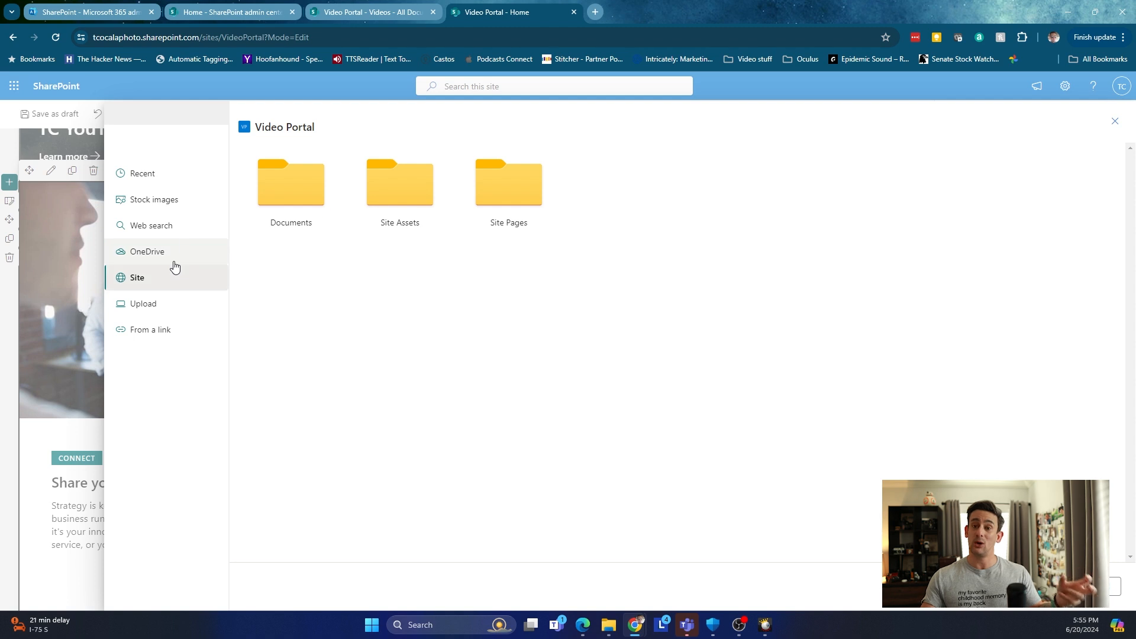
{"action": "left_click", "coordinate": [307, 201]}
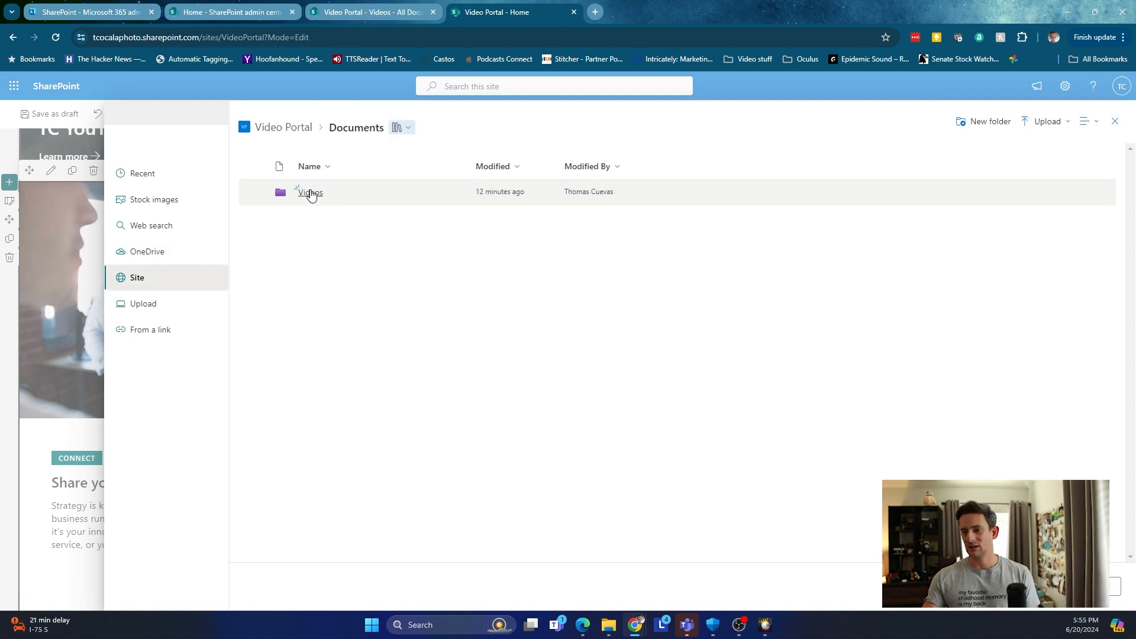
{"action": "left_click", "coordinate": [310, 191]}
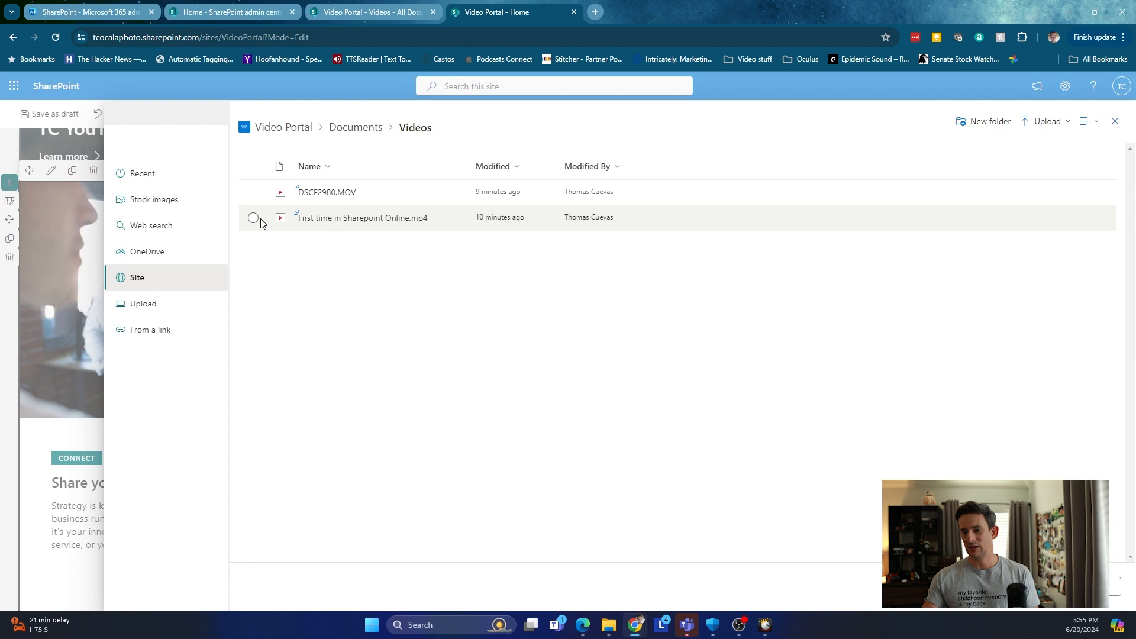
{"action": "left_click", "coordinate": [253, 218]}
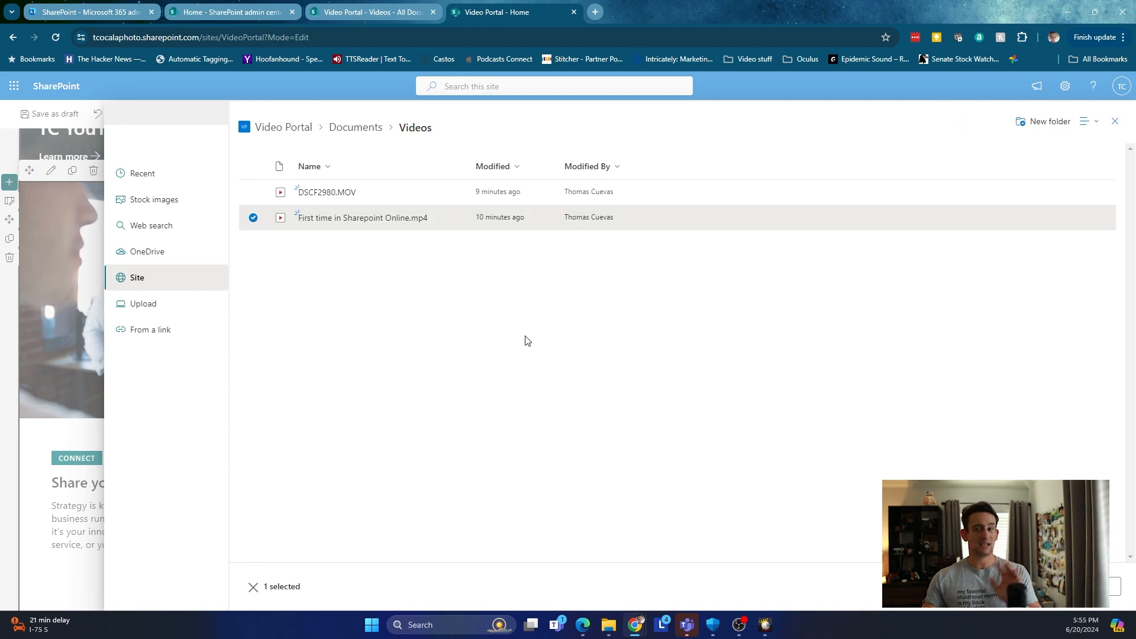
{"action": "left_click", "coordinate": [1114, 586]}
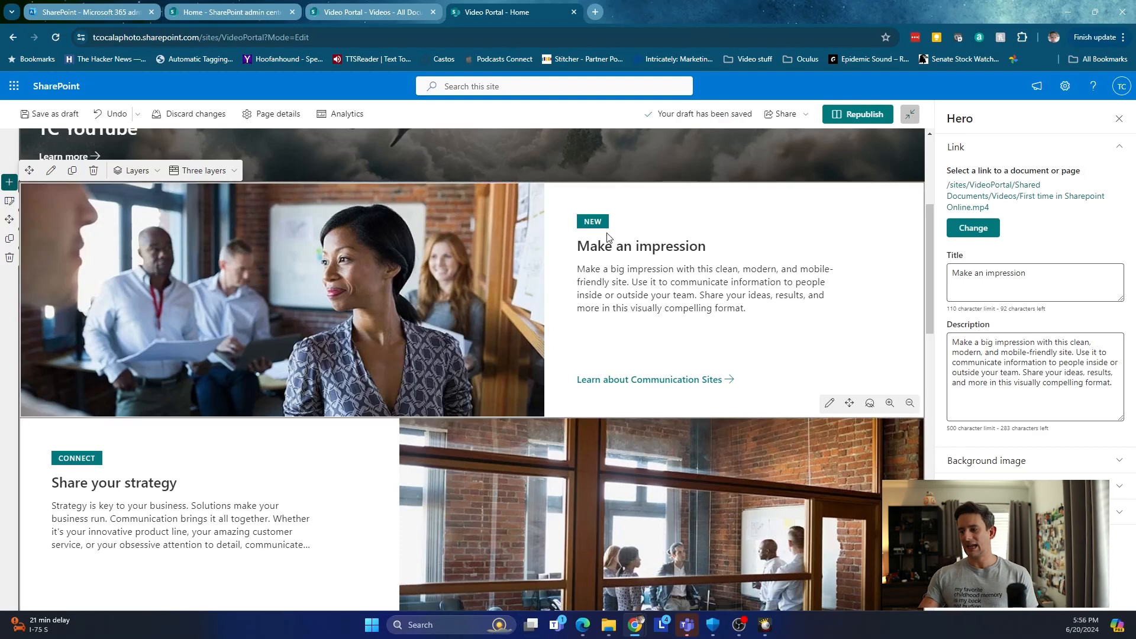
Retitle the hero layer 'First Time in SPO'.
{"action": "left_click_drag", "start_coordinate": [1095, 277], "coordinate": [931, 271]}
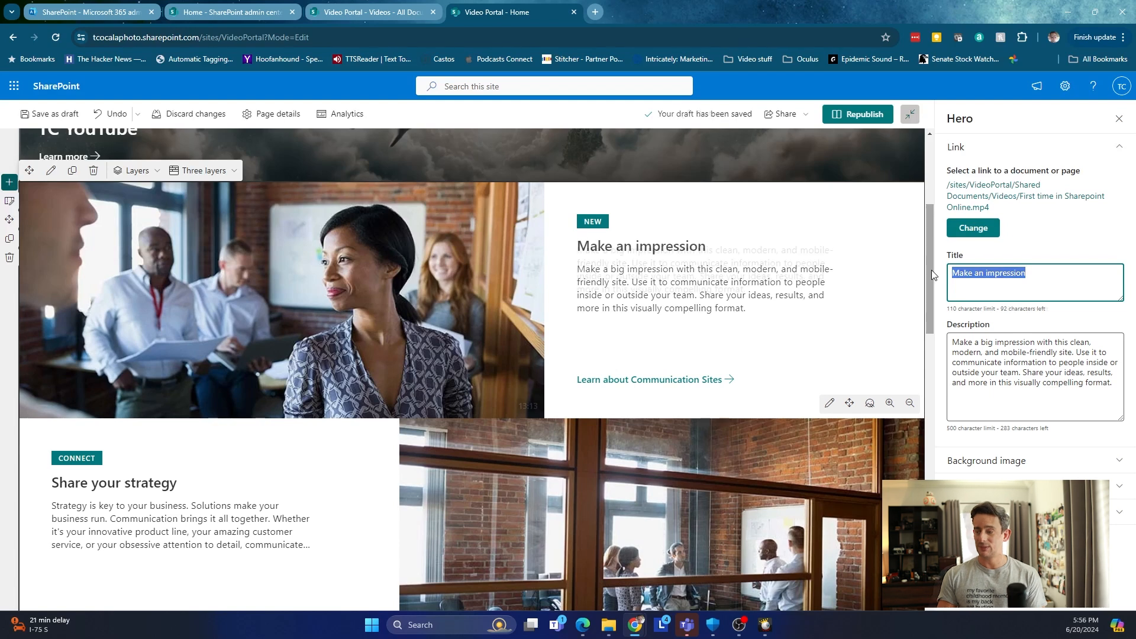
{"action": "key", "text": "BackSpace"}
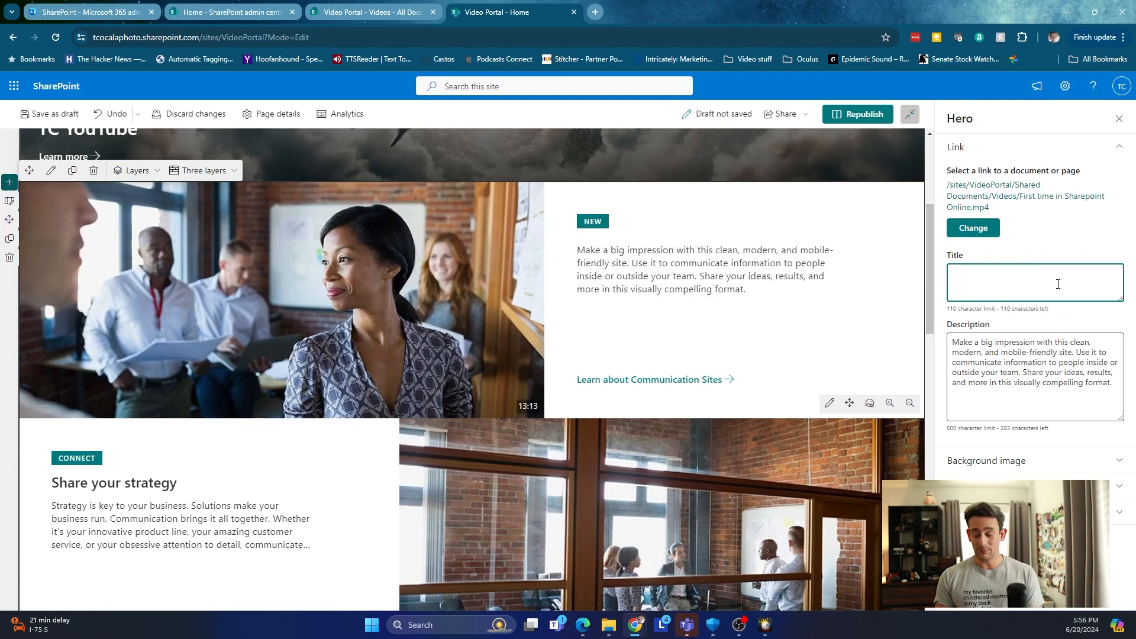
{"action": "type", "text": "Fri"}
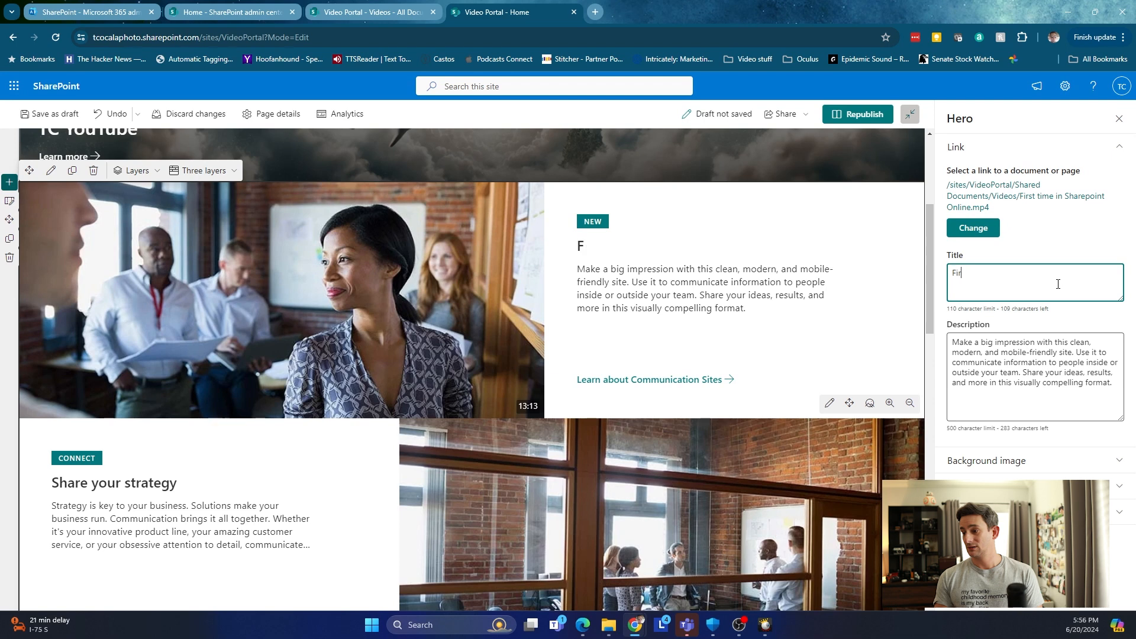
{"action": "type", "text": "st Time"}
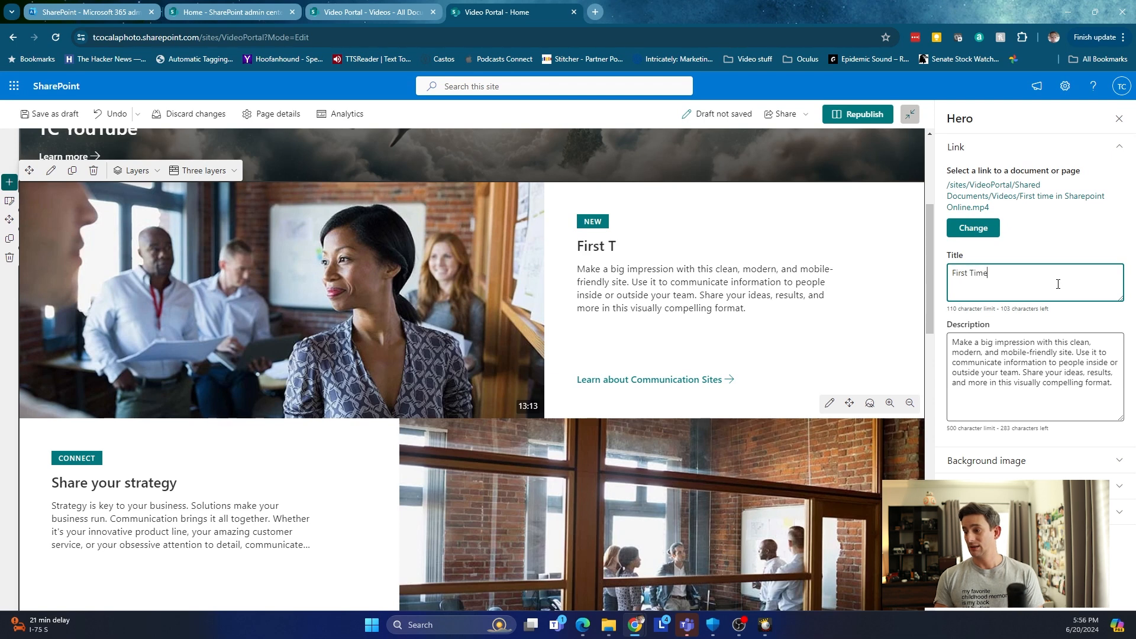
{"action": "type", "text": "in SPO"}
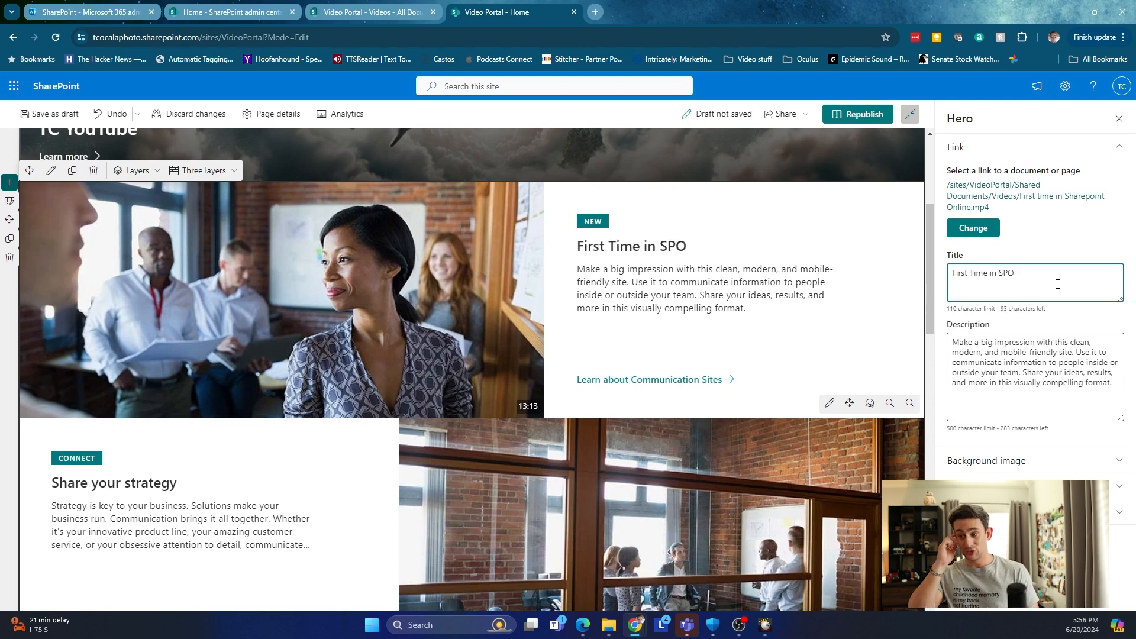
Set the layer description to 'Here is a video for SPO' and show background image options.
{"action": "left_click", "coordinate": [1076, 399]}
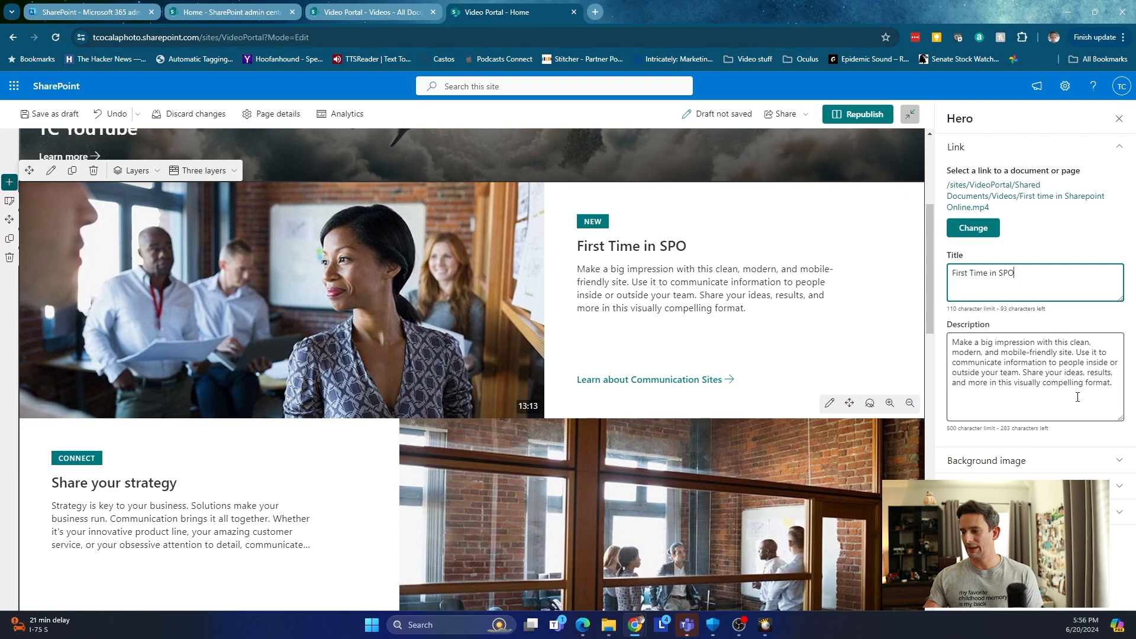
{"action": "key", "text": "ctrl+a"}
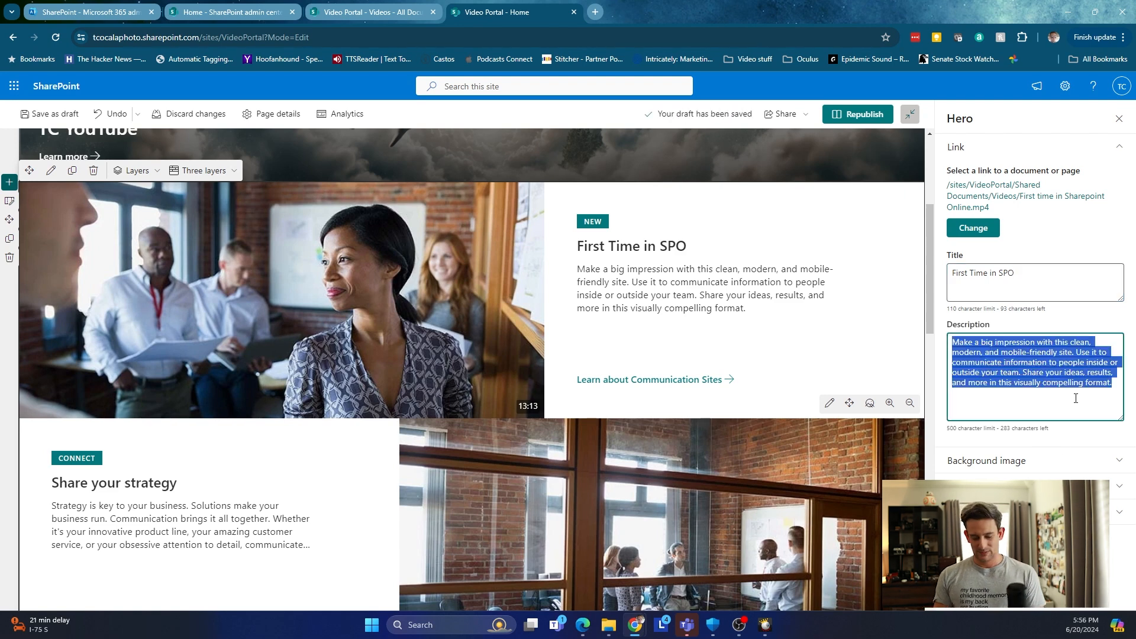
{"action": "type", "text": "Here is a vi"}
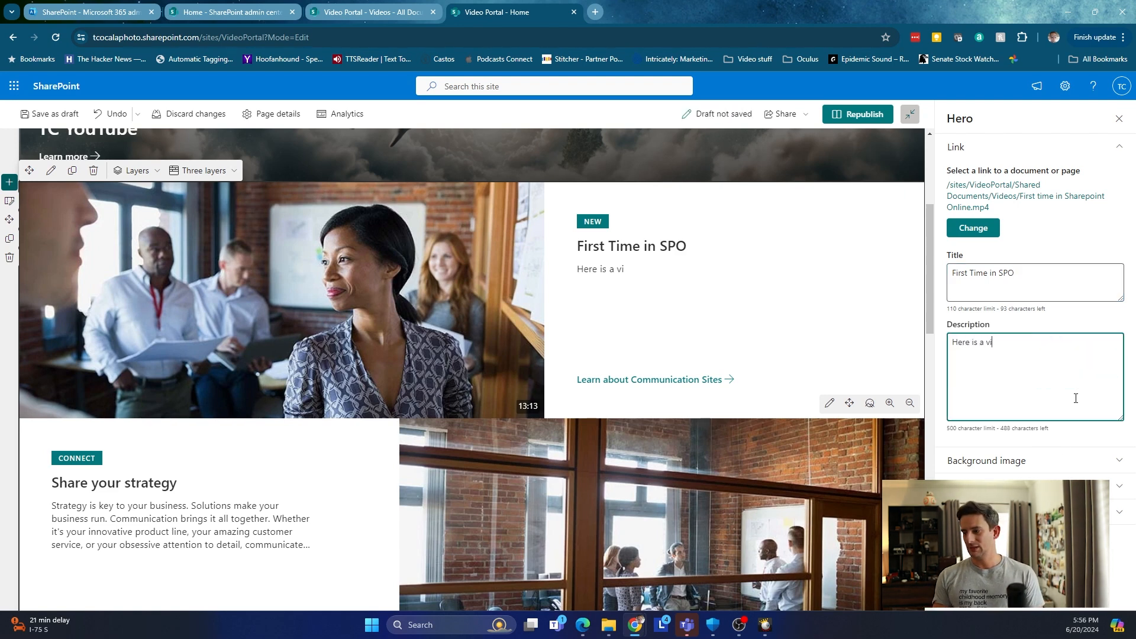
{"action": "type", "text": "deo for SPO"}
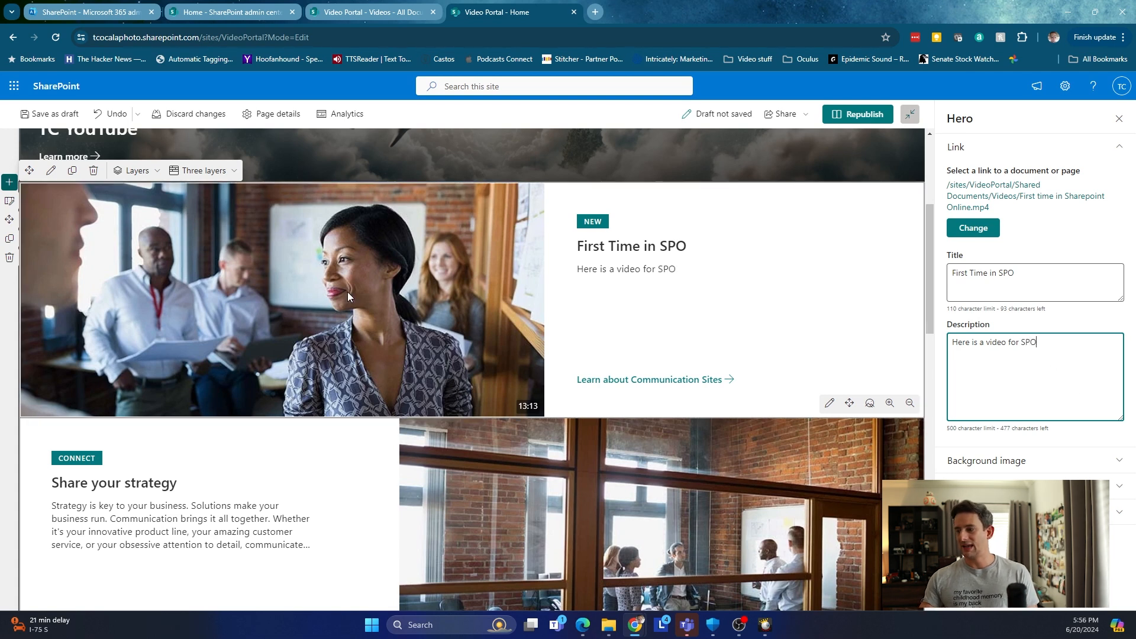
{"action": "left_click", "coordinate": [1000, 460]}
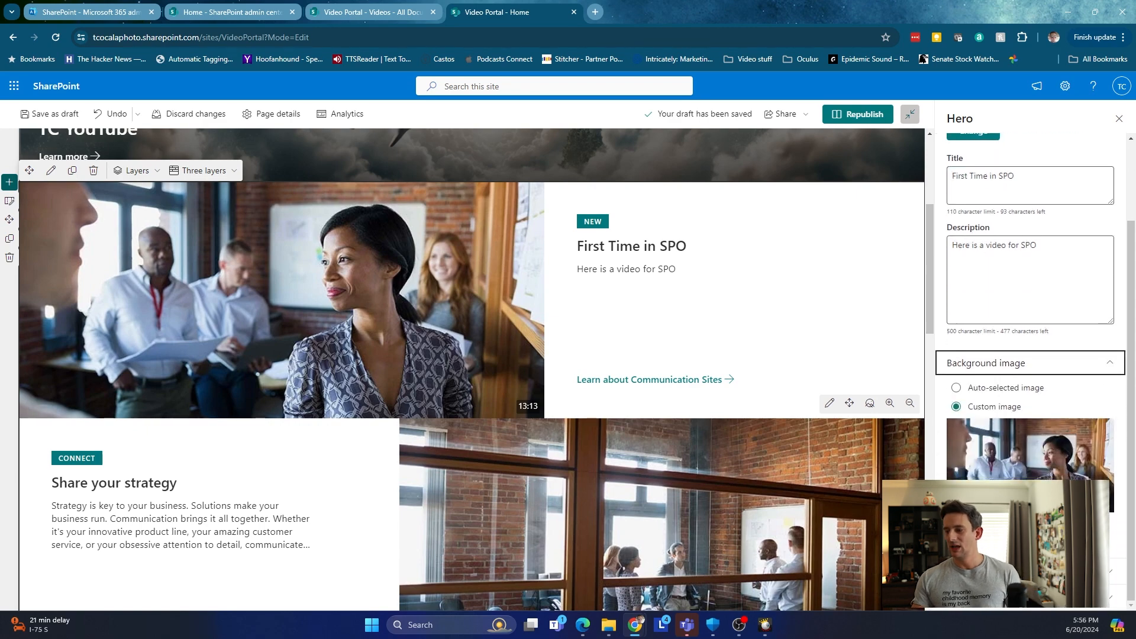
Replace the hero background with the stock photo of a man filming with a phone, found by searching 'videos'.
{"action": "left_click", "coordinate": [973, 530]}
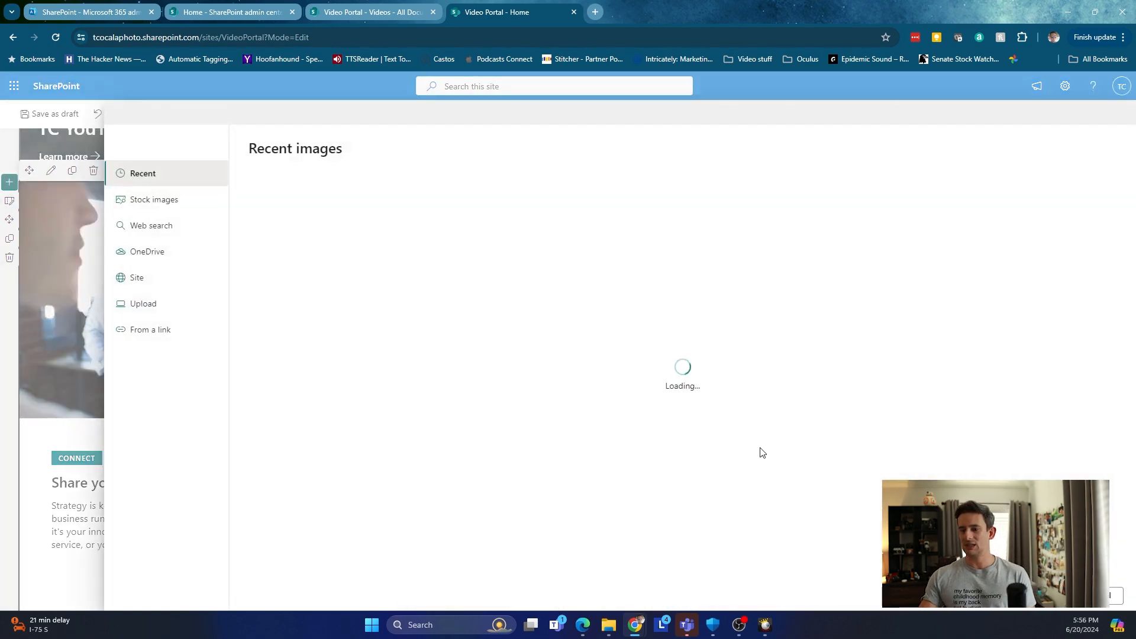
{"action": "left_click", "coordinate": [170, 204]}
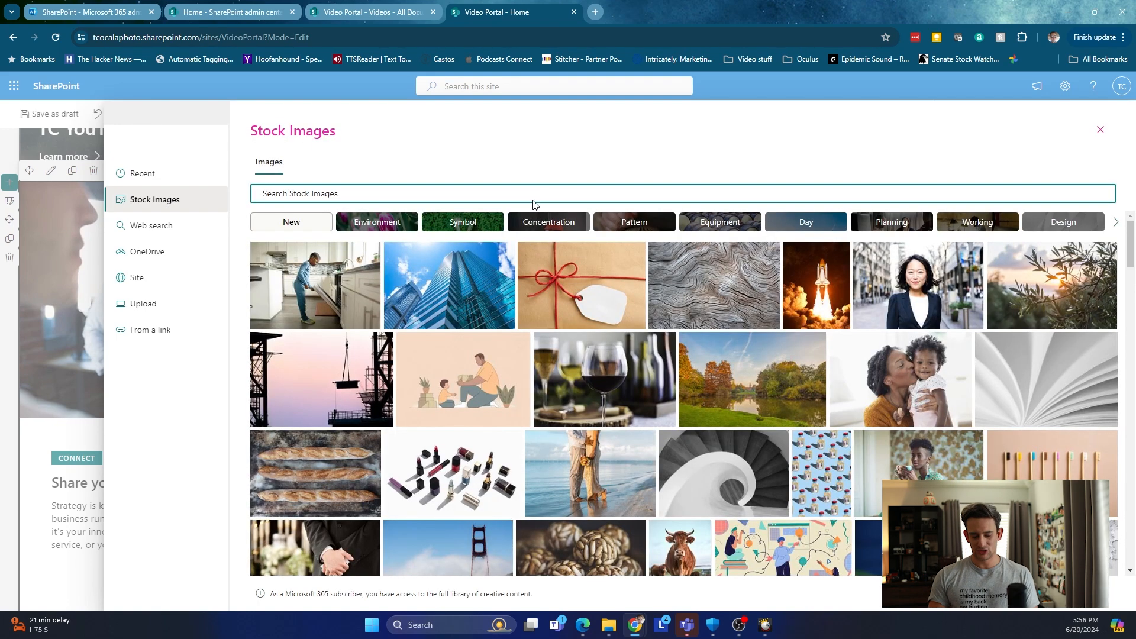
{"action": "type", "text": "Sharep"}
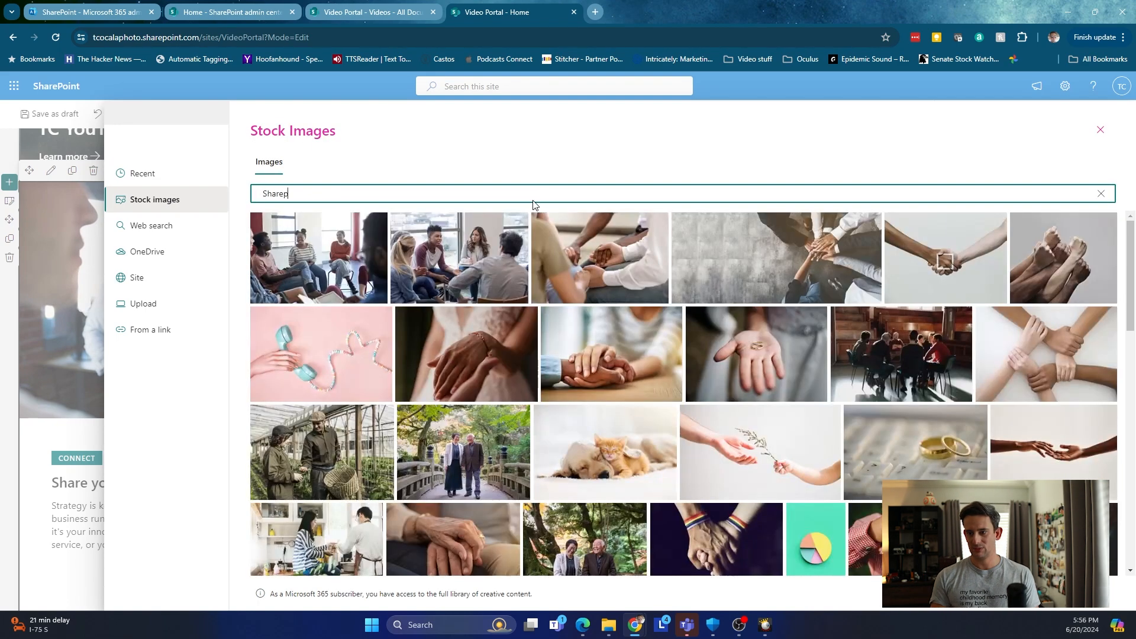
{"action": "key", "text": "BackSpace"}
{"action": "key", "text": "BackSpace"}
{"action": "key", "text": "BackSpace"}
{"action": "key", "text": "BackSpace"}
{"action": "key", "text": "BackSpace"}
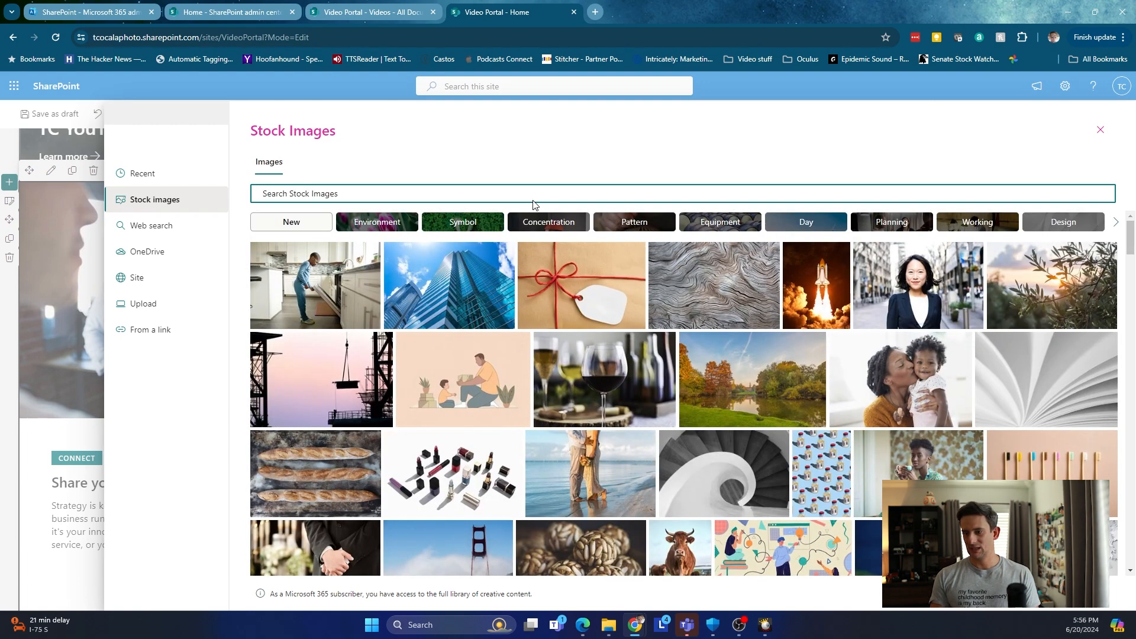
{"action": "type", "text": "videos"}
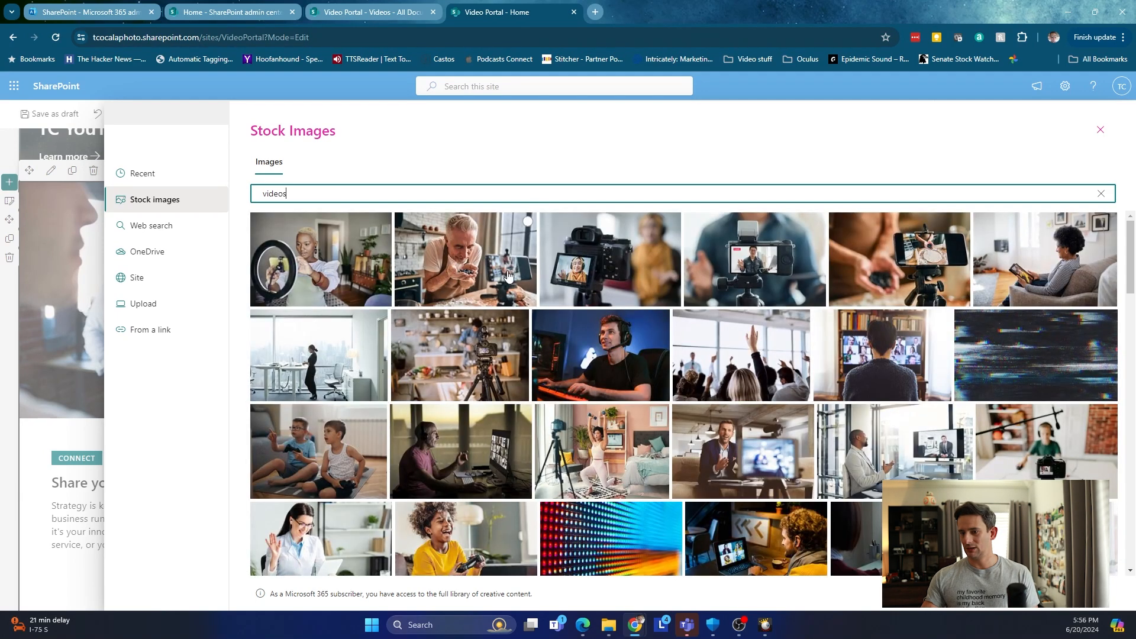
{"action": "left_click", "coordinate": [507, 269]}
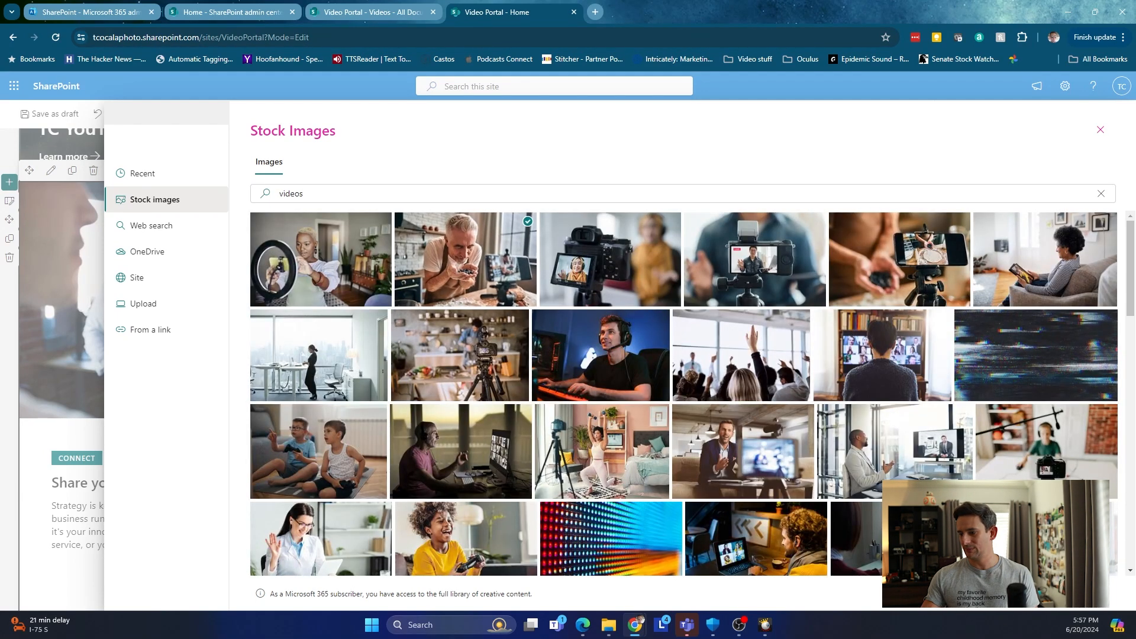
{"action": "left_click", "coordinate": [1030, 593]}
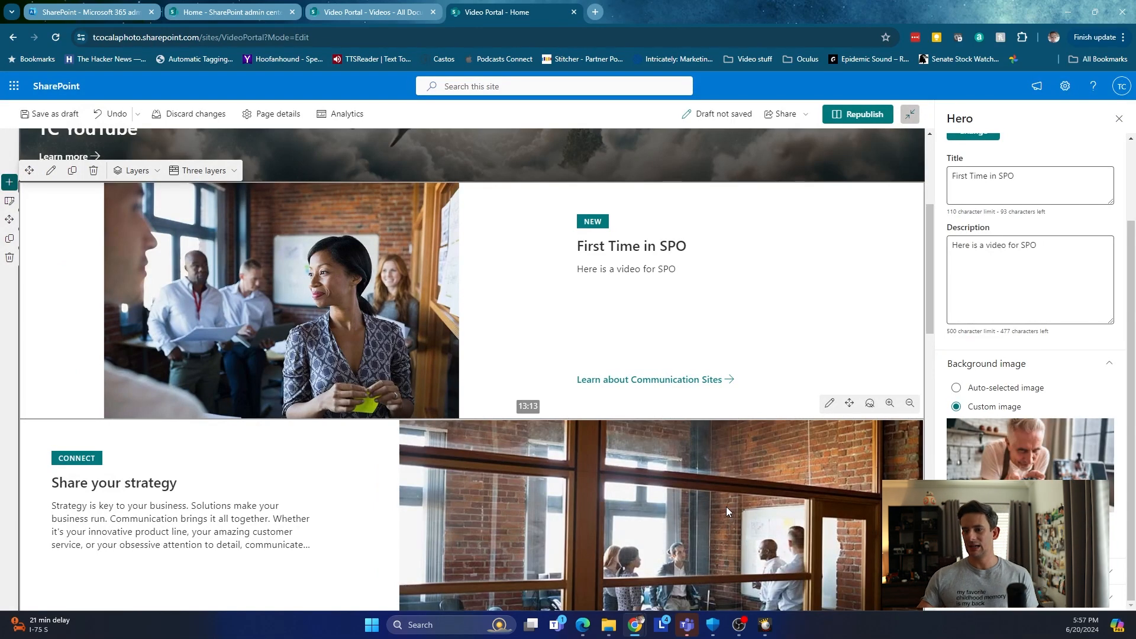
Close the Hero settings pane and republish the Video Portal home page.
{"action": "scroll", "coordinate": [1053, 481], "scroll_direction": "up", "scroll_amount": 3}
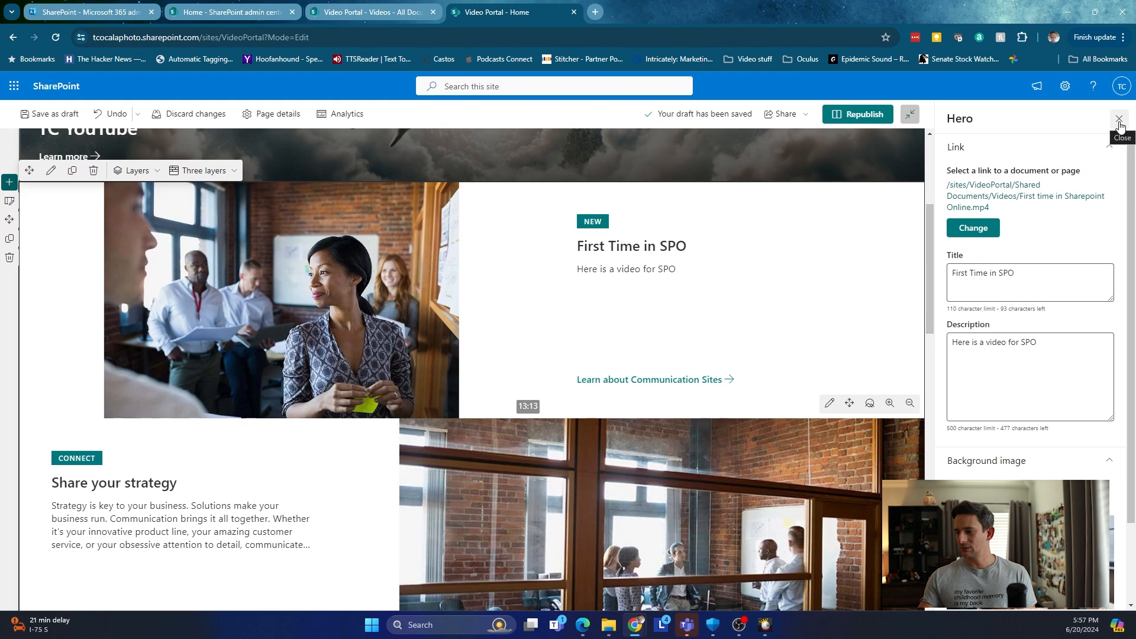
{"action": "scroll", "coordinate": [1131, 153], "scroll_direction": "down", "scroll_amount": 2}
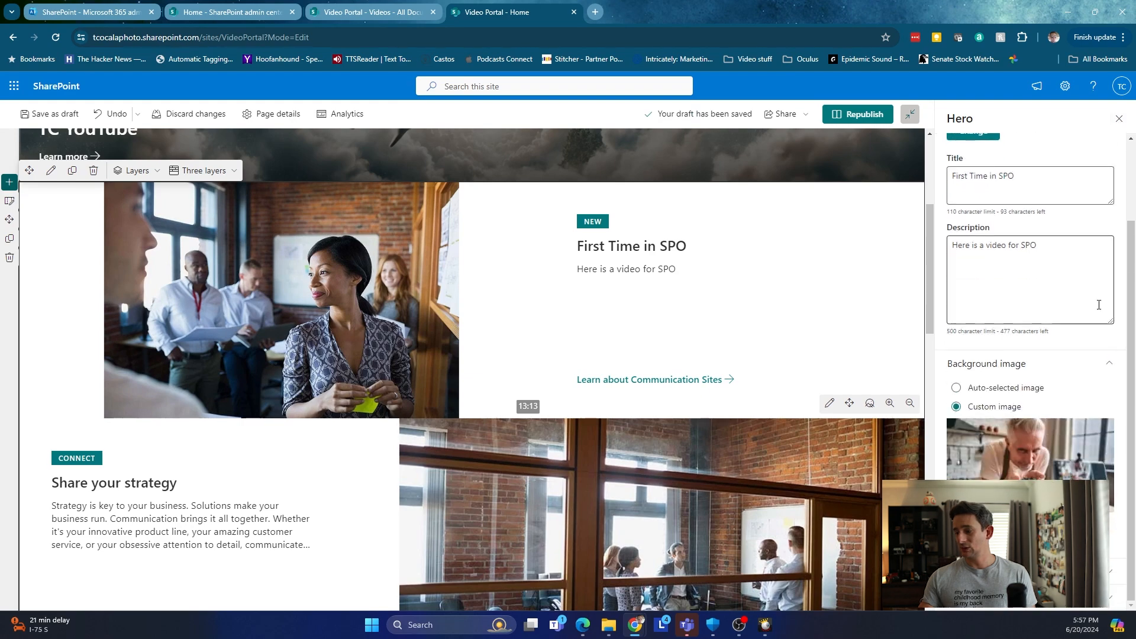
{"action": "left_click", "coordinate": [1119, 118]}
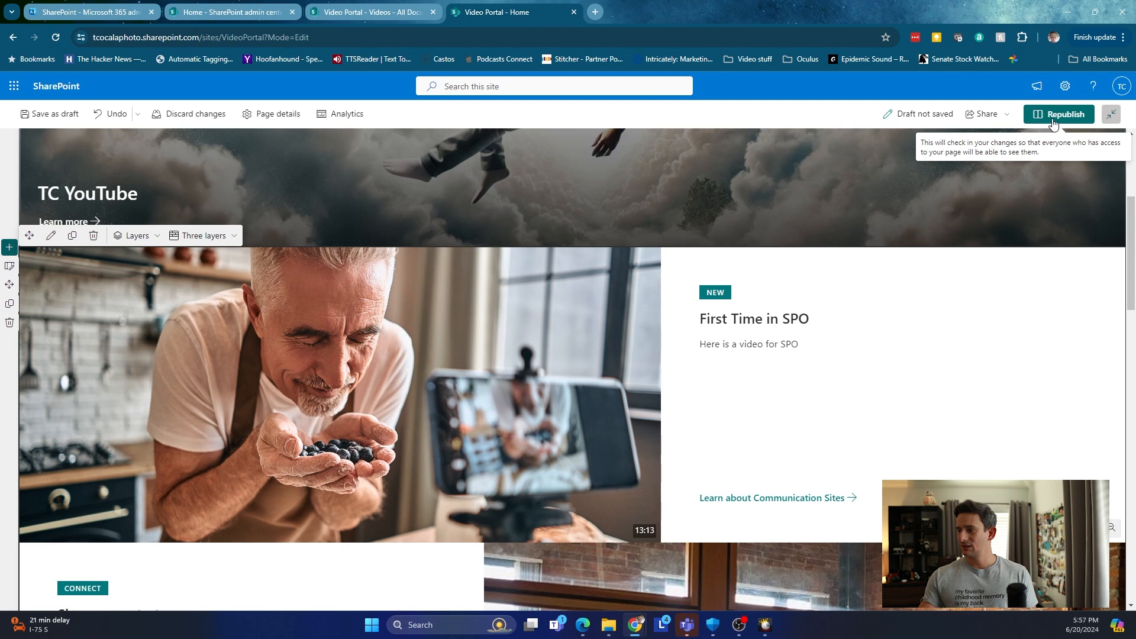
{"action": "left_click", "coordinate": [1053, 123]}
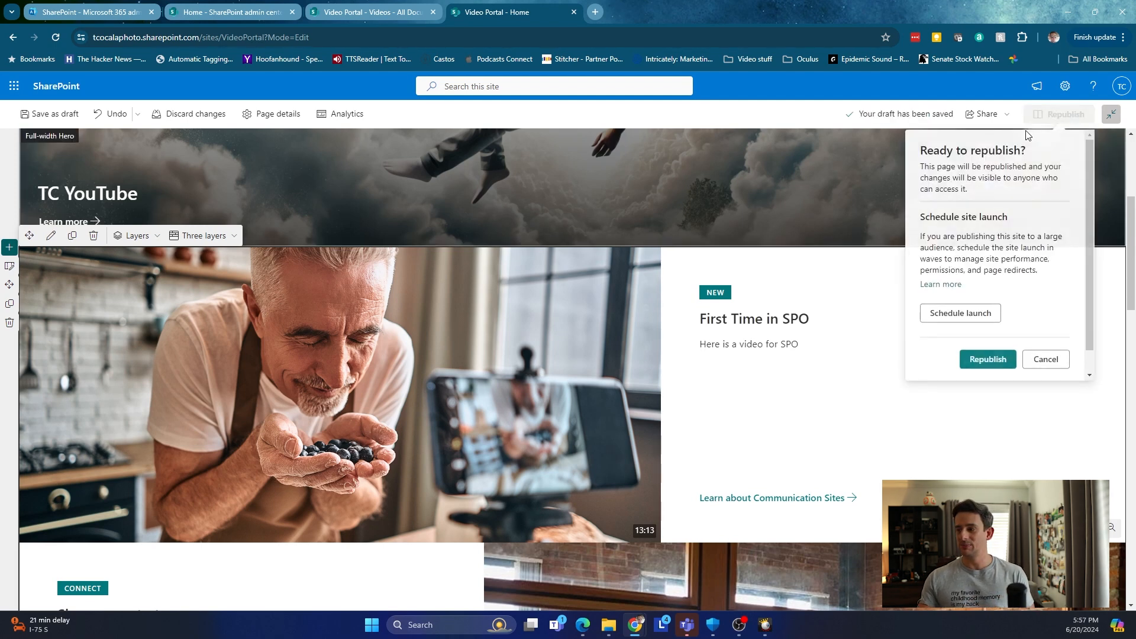
{"action": "left_click", "coordinate": [985, 360]}
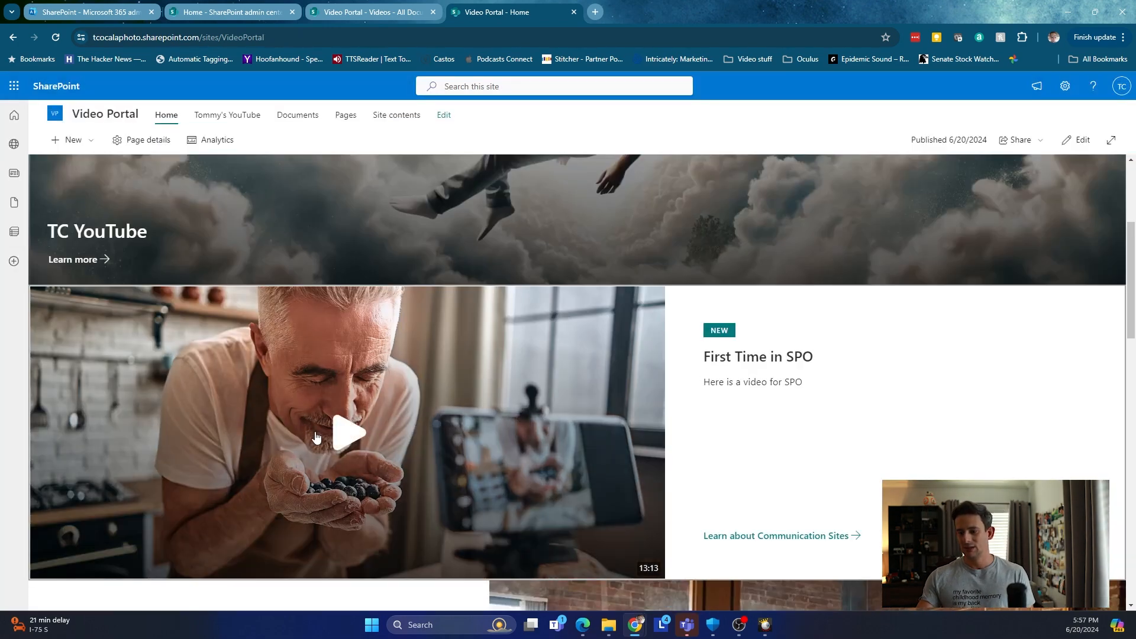
Play and then pause the hero video to preview it.
{"action": "left_click", "coordinate": [347, 436]}
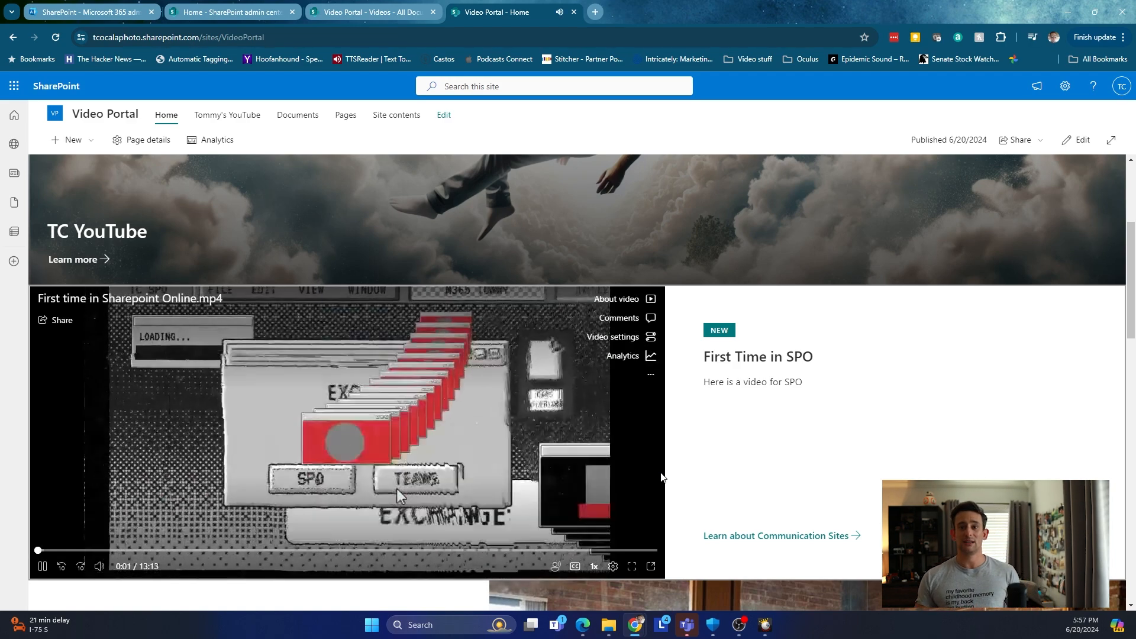
{"action": "left_click", "coordinate": [44, 566]}
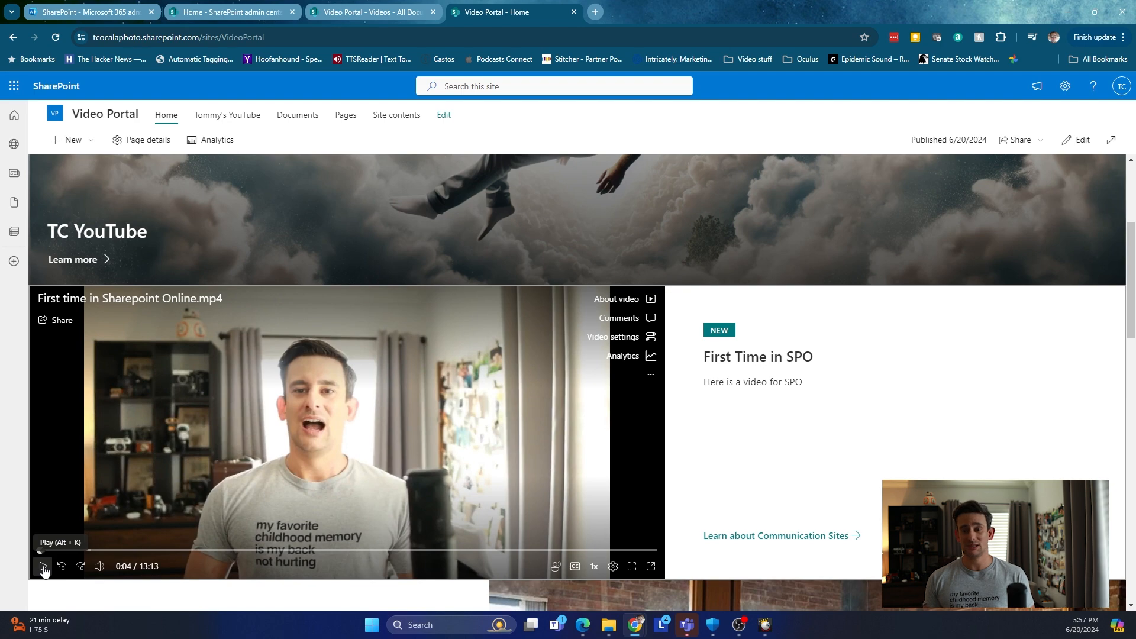
{"action": "scroll", "coordinate": [446, 583], "scroll_direction": "down", "scroll_amount": 7}
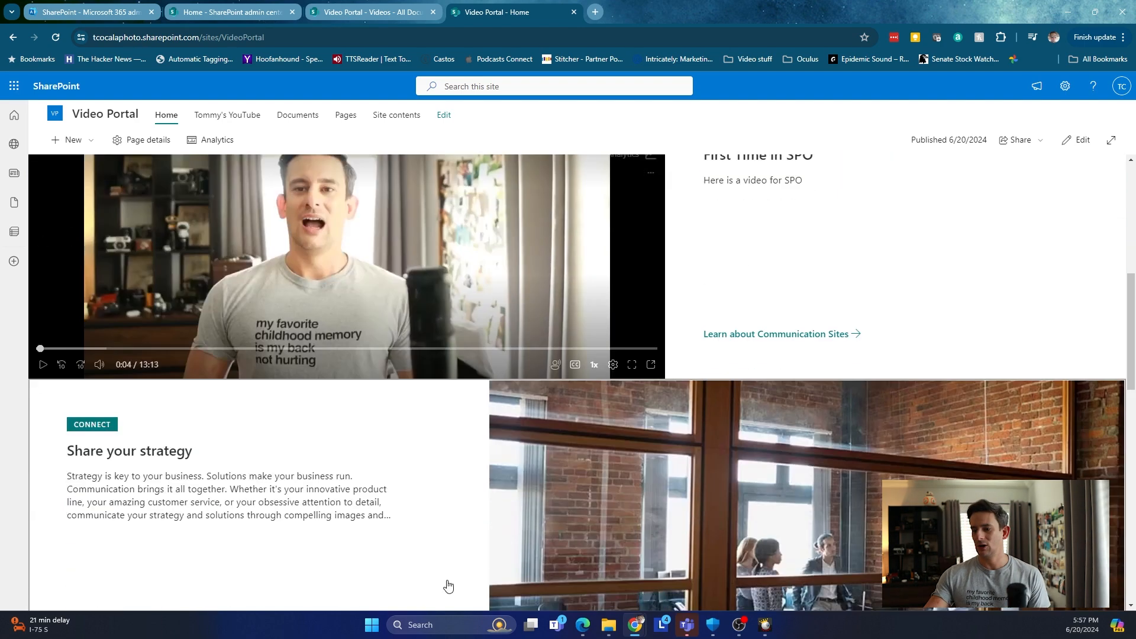
Open and close the strategy tile's linked support article, then put the page into edit mode.
{"action": "left_click", "coordinate": [503, 377]}
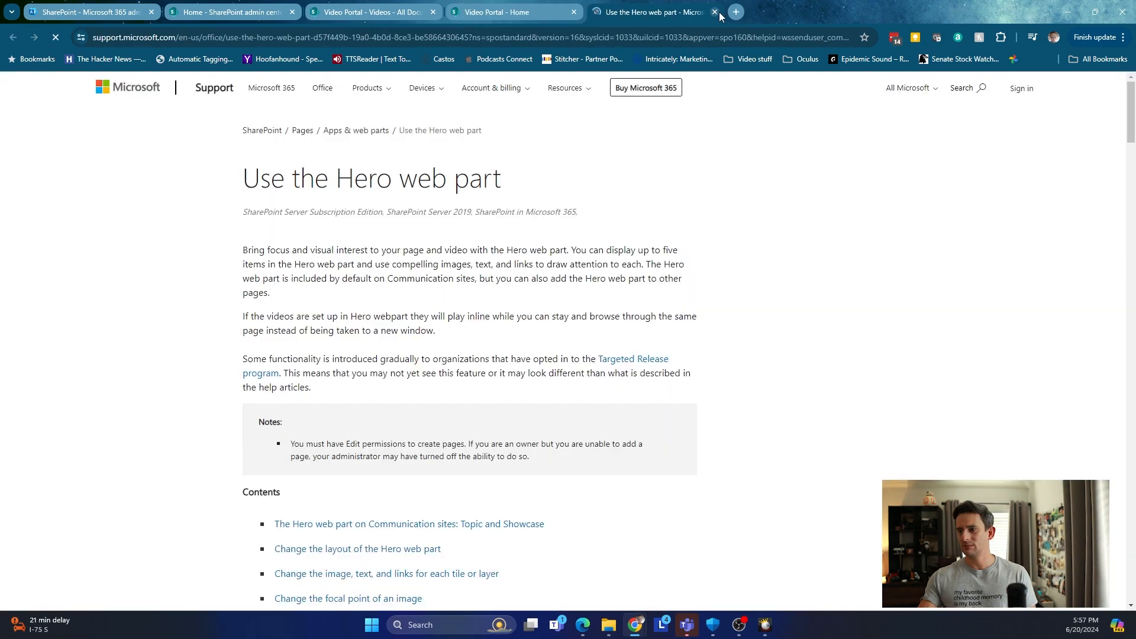
{"action": "left_click", "coordinate": [714, 12]}
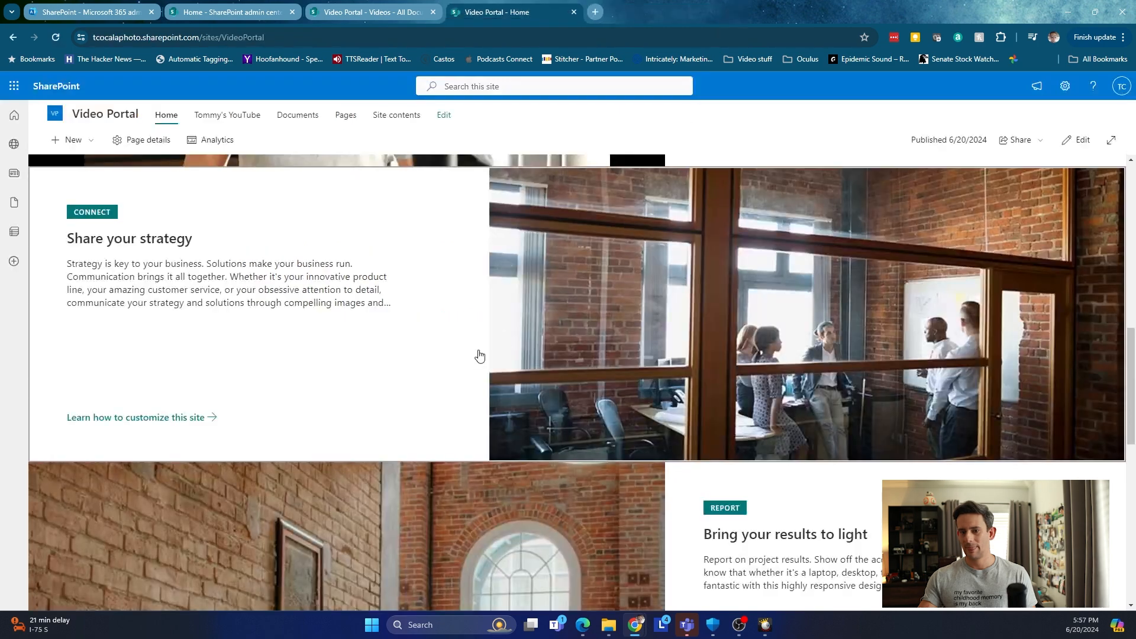
{"action": "scroll", "coordinate": [473, 352], "scroll_direction": "up", "scroll_amount": 8}
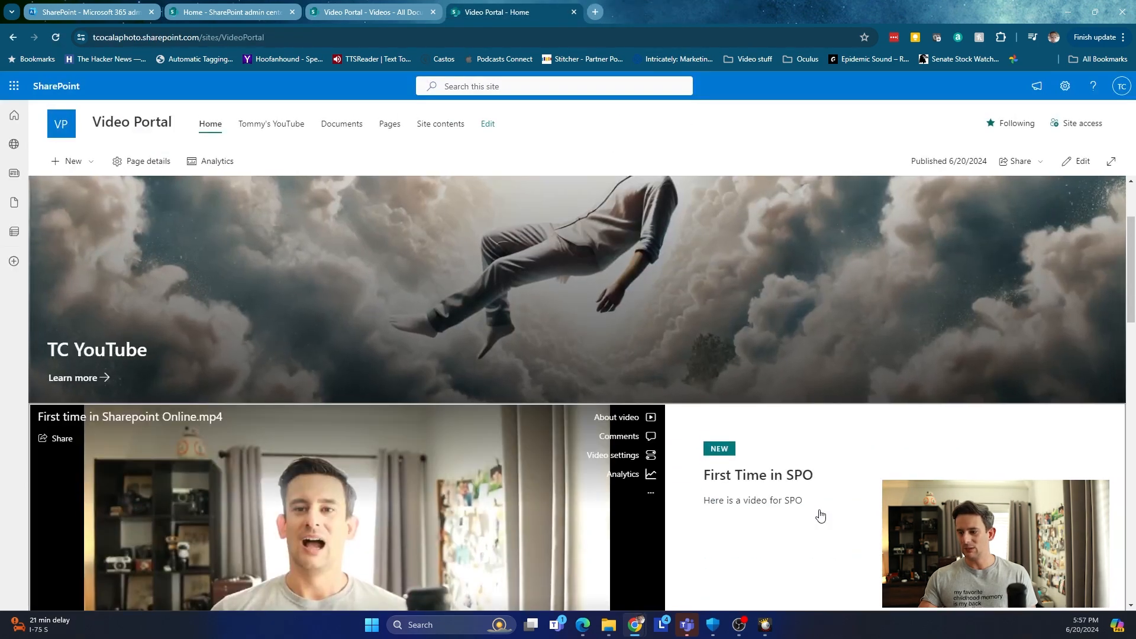
{"action": "left_click", "coordinate": [1096, 170]}
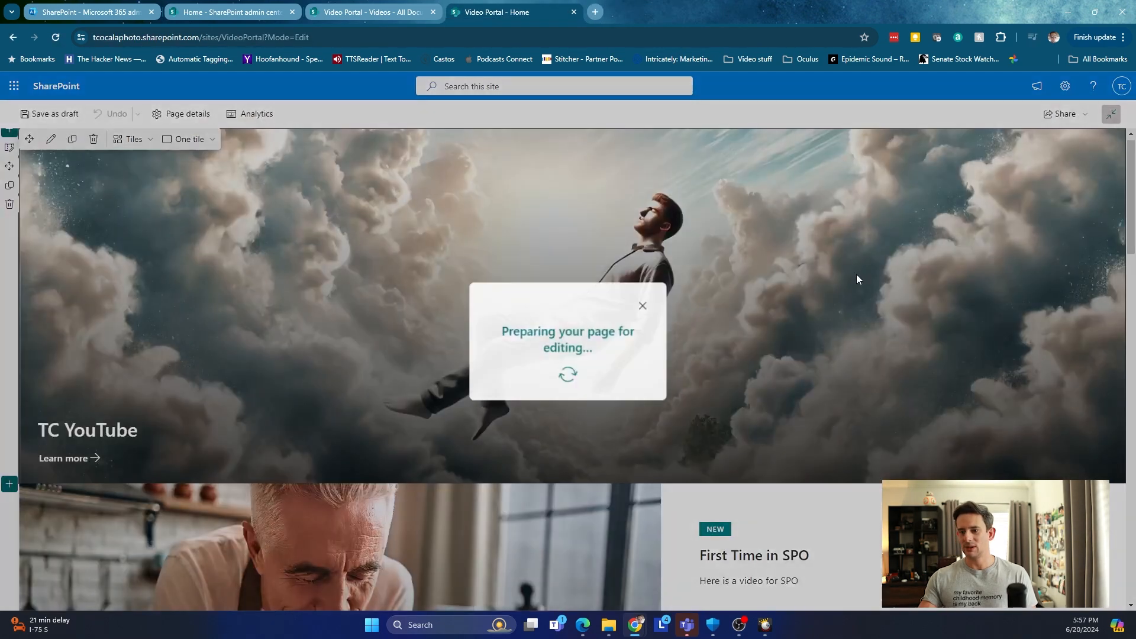
Change the video hero web part layout from Three layers to One layer.
{"action": "scroll", "coordinate": [731, 294], "scroll_direction": "down", "scroll_amount": 5}
{"action": "scroll", "coordinate": [728, 294], "scroll_direction": "down", "scroll_amount": 5}
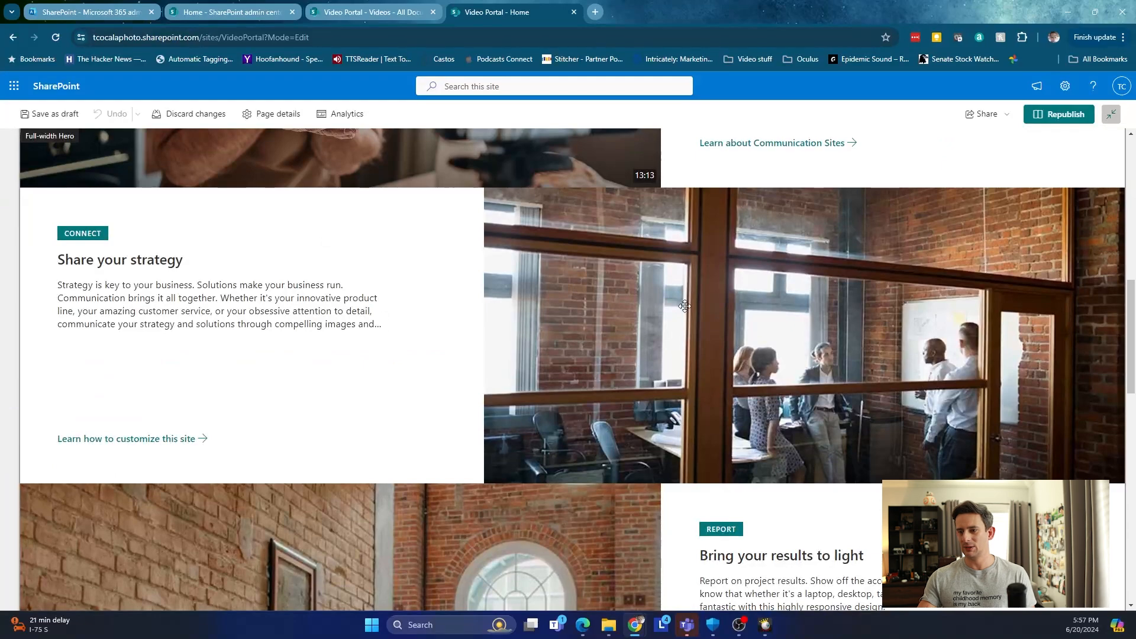
{"action": "scroll", "coordinate": [680, 304], "scroll_direction": "up", "scroll_amount": 4}
{"action": "left_click", "coordinate": [829, 297]}
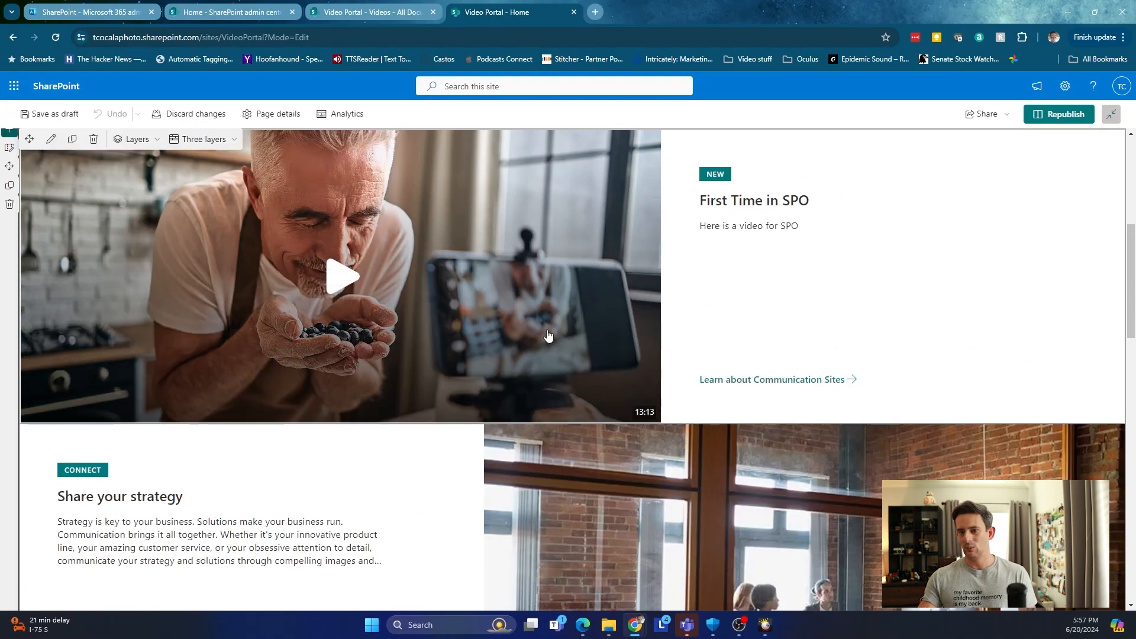
{"action": "left_click", "coordinate": [229, 142]}
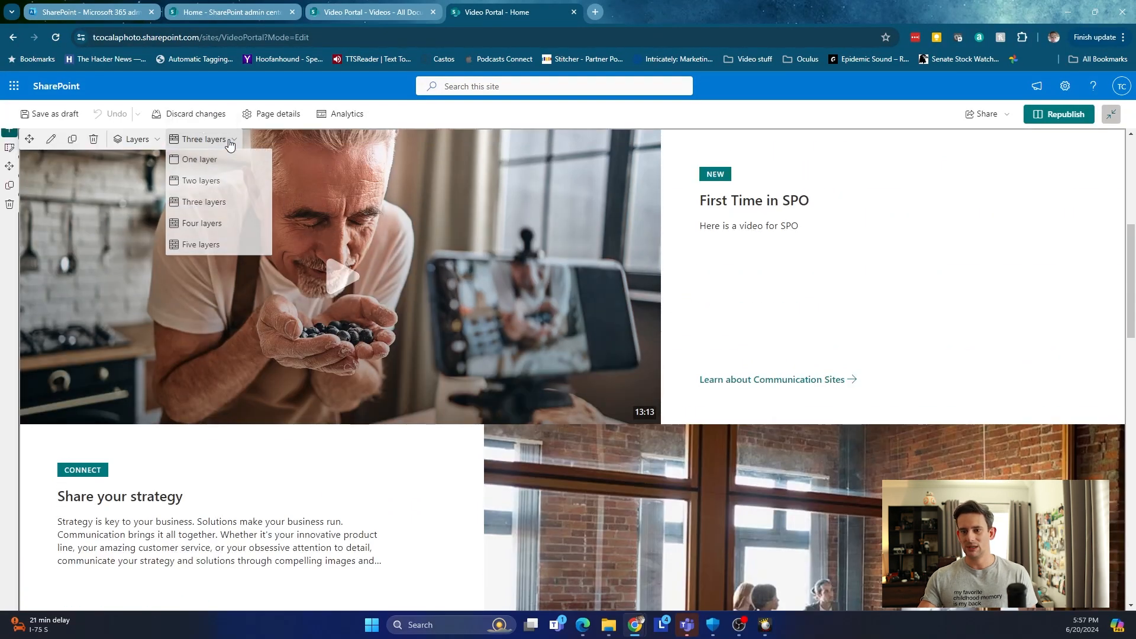
{"action": "left_click", "coordinate": [219, 165]}
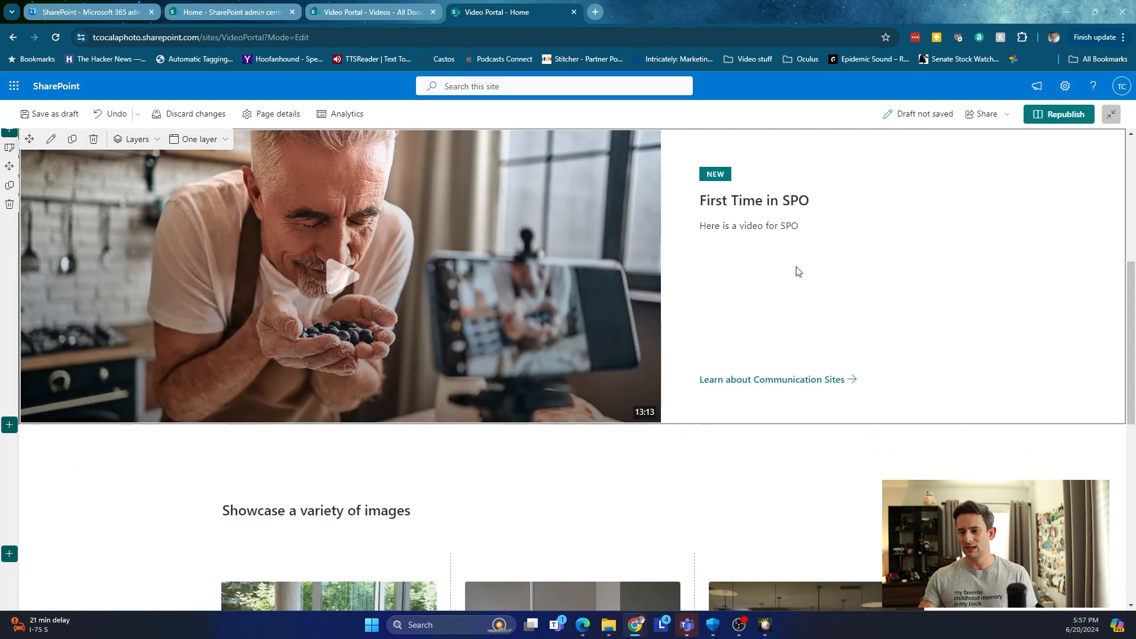
{"action": "scroll", "coordinate": [866, 259], "scroll_direction": "down", "scroll_amount": 3}
{"action": "scroll", "coordinate": [868, 261], "scroll_direction": "up", "scroll_amount": 8}
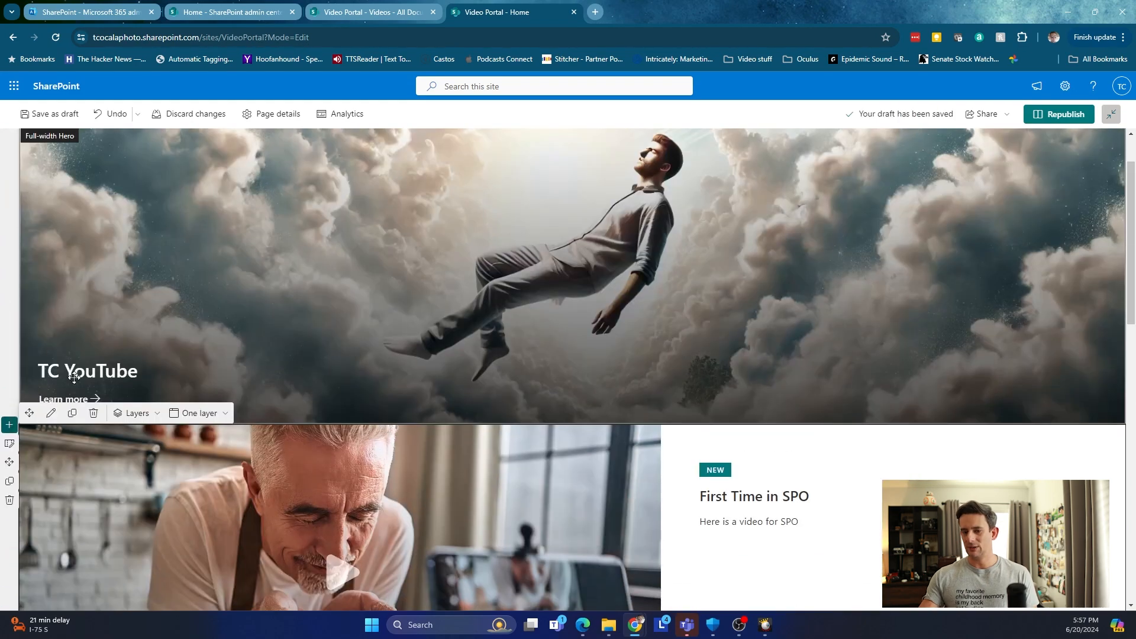
{"action": "scroll", "coordinate": [485, 355], "scroll_direction": "down", "scroll_amount": 4}
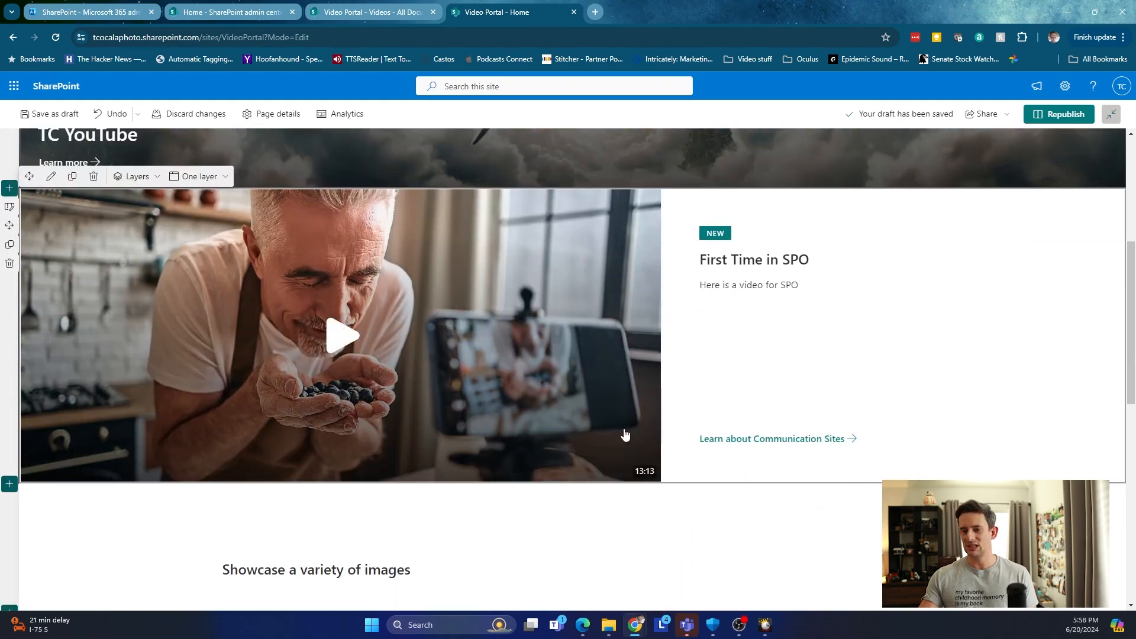
{"action": "scroll", "coordinate": [646, 329], "scroll_direction": "up", "scroll_amount": 2}
{"action": "scroll", "coordinate": [645, 329], "scroll_direction": "up", "scroll_amount": 4}
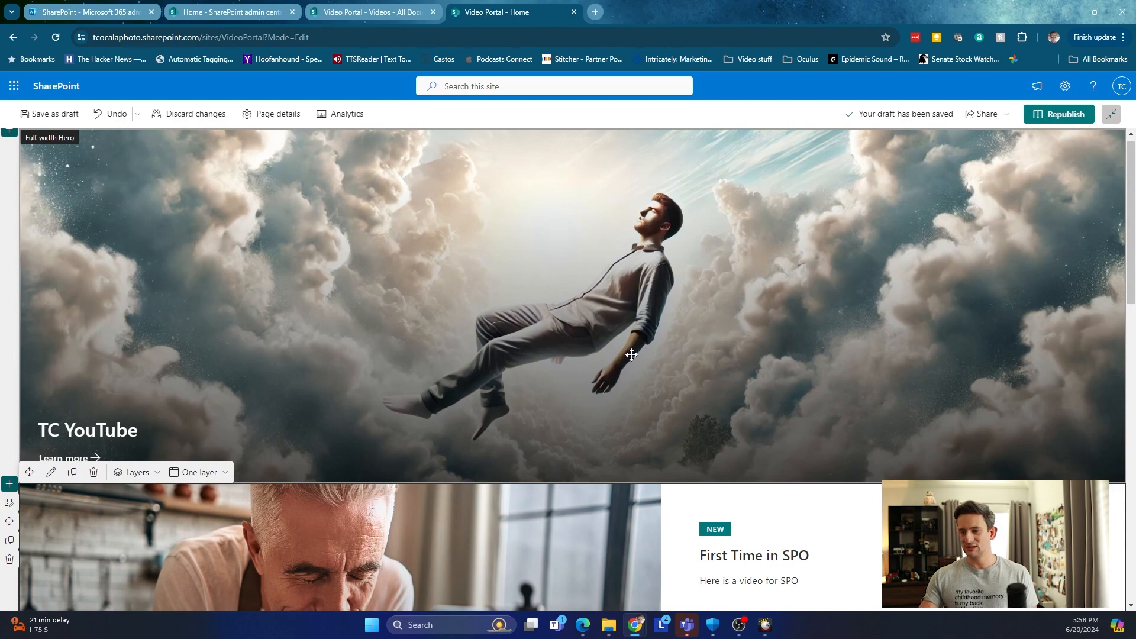
{"action": "scroll", "coordinate": [547, 352], "scroll_direction": "down", "scroll_amount": 6}
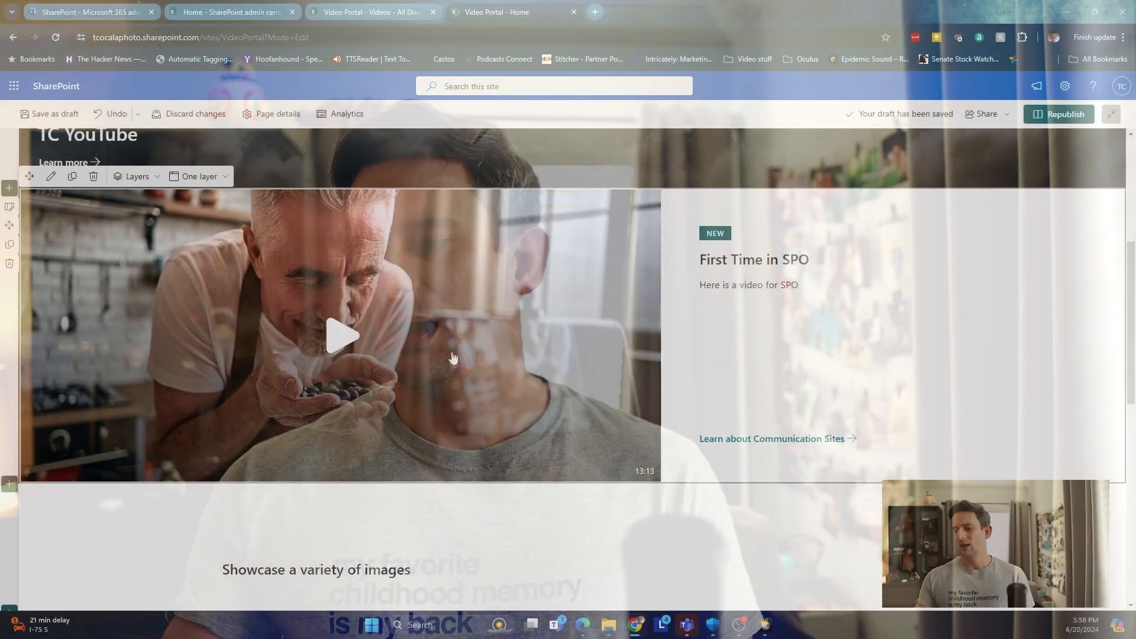
{"action": "scroll", "coordinate": [453, 357], "scroll_direction": "down", "scroll_amount": 2}
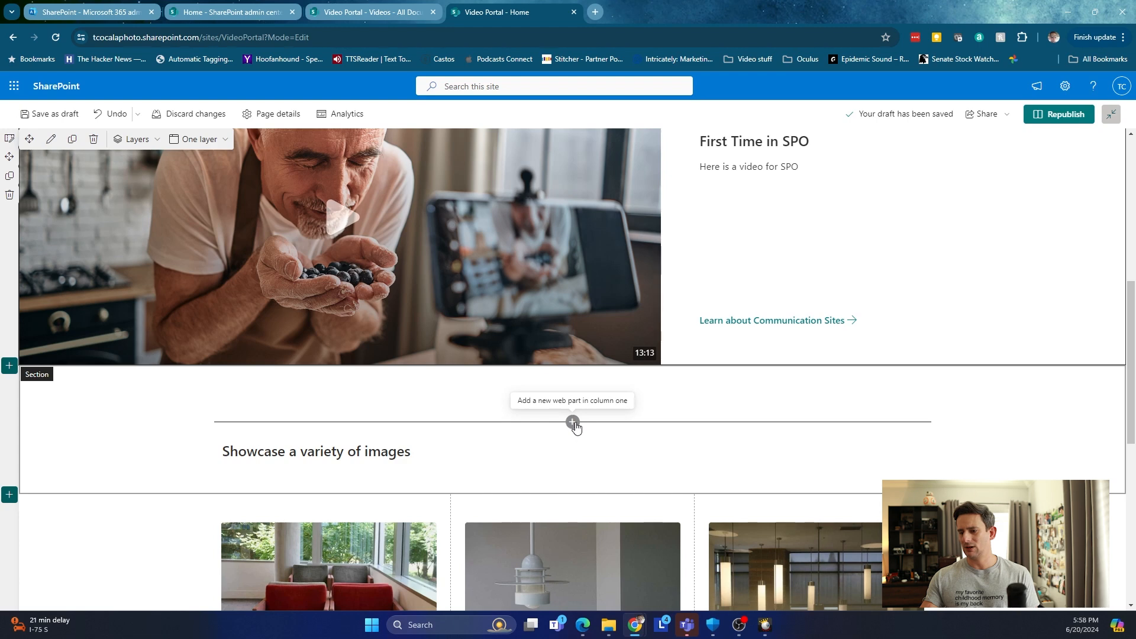
Add a People profiles web part in column one holding the site owner's profile.
{"action": "left_click", "coordinate": [573, 423]}
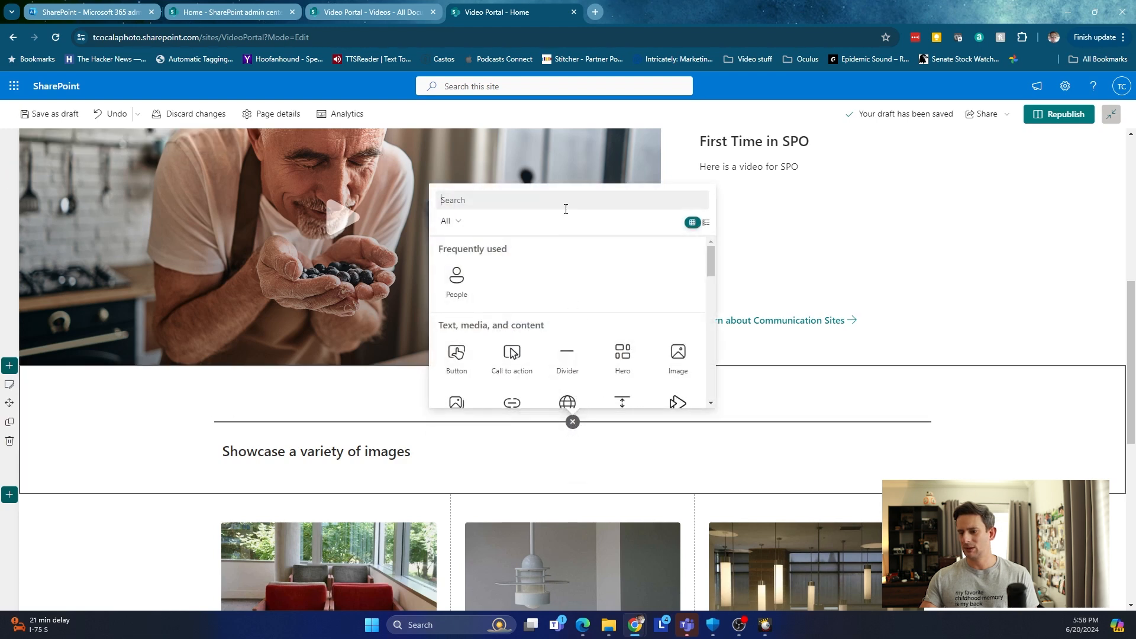
{"action": "left_click", "coordinate": [457, 277]}
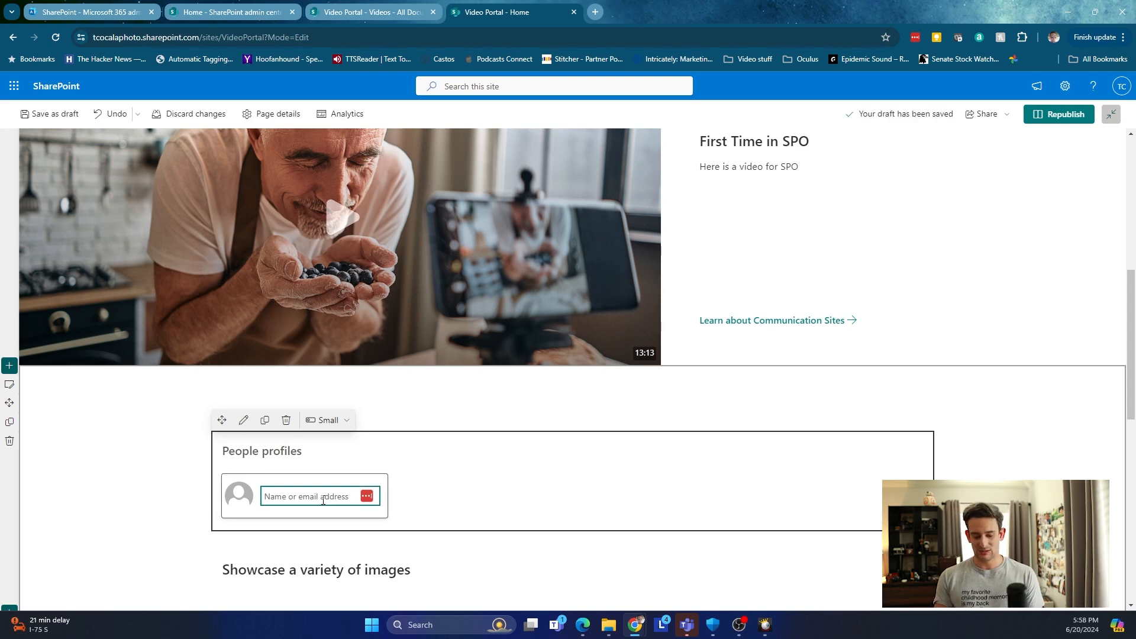
{"action": "type", "text": "thomas"}
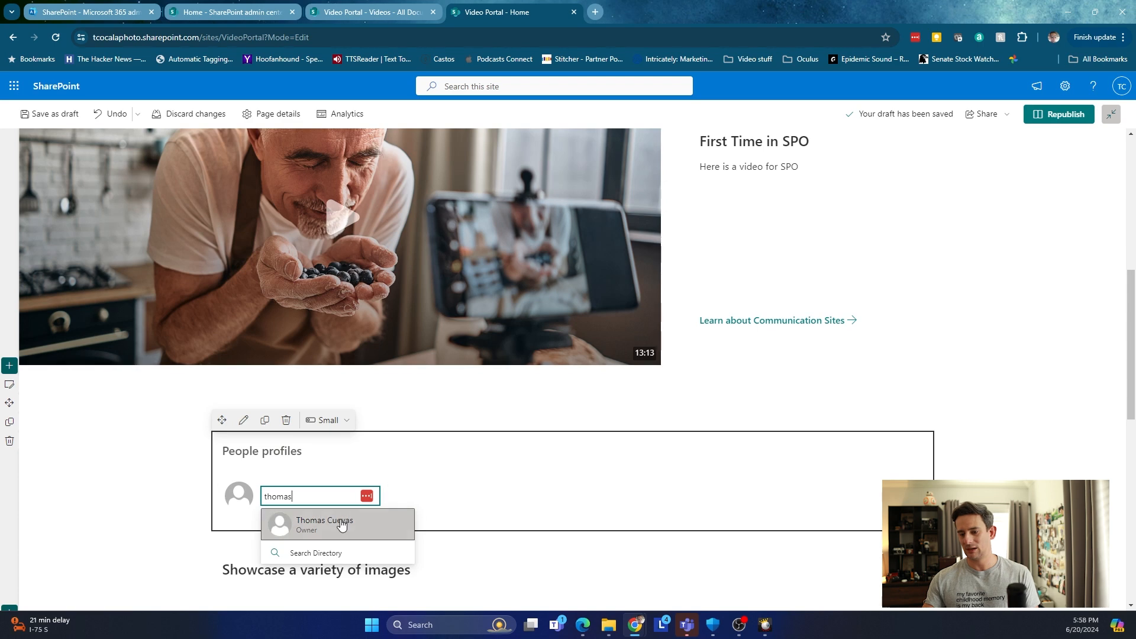
{"action": "left_click", "coordinate": [338, 523]}
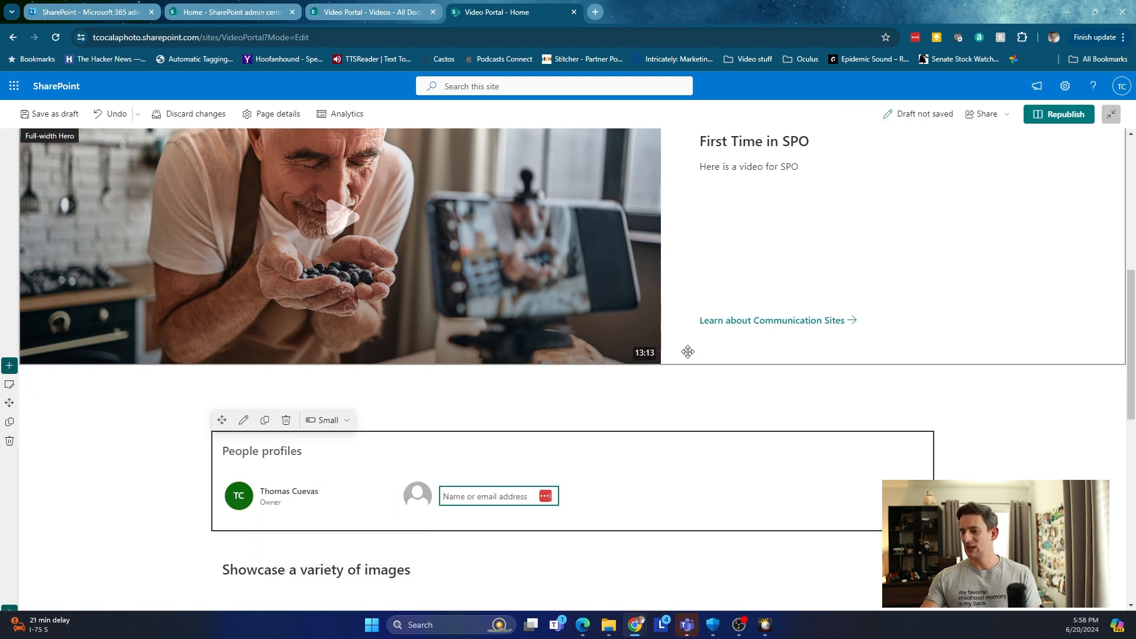
Republish the page and expand the owner's profile card to preview it.
{"action": "left_click", "coordinate": [1063, 119]}
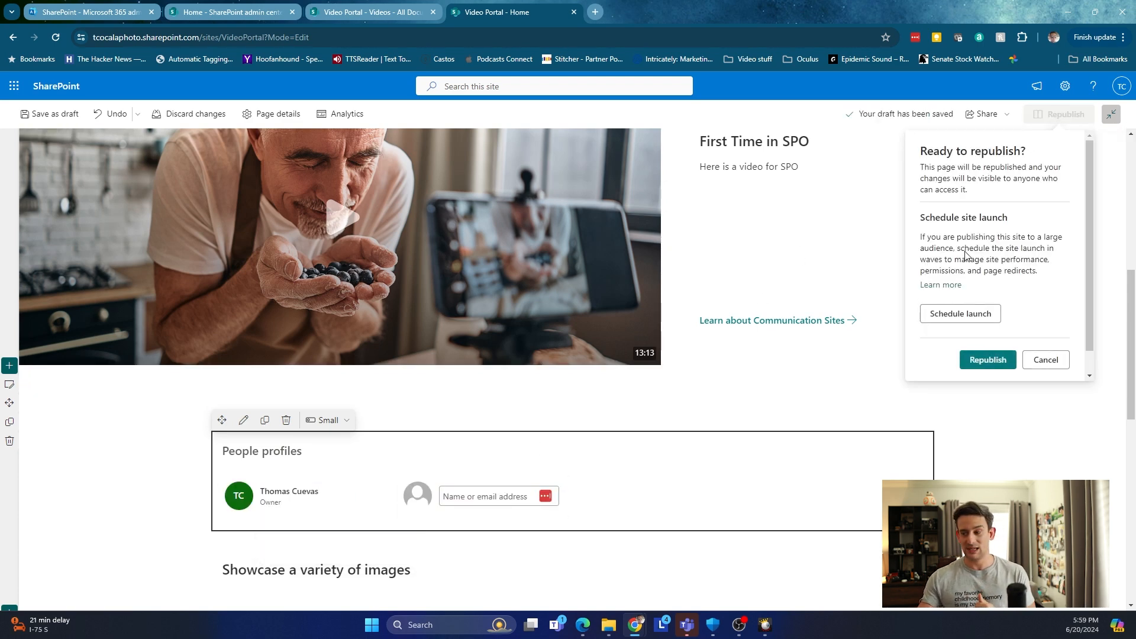
{"action": "left_click", "coordinate": [987, 360]}
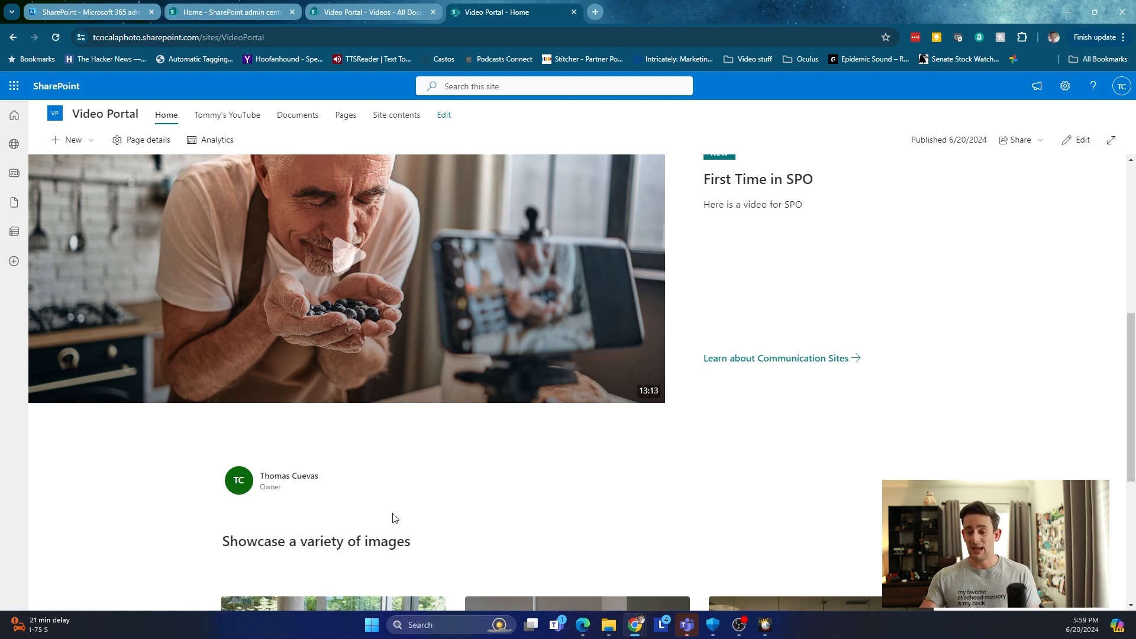
{"action": "left_click", "coordinate": [286, 488]}
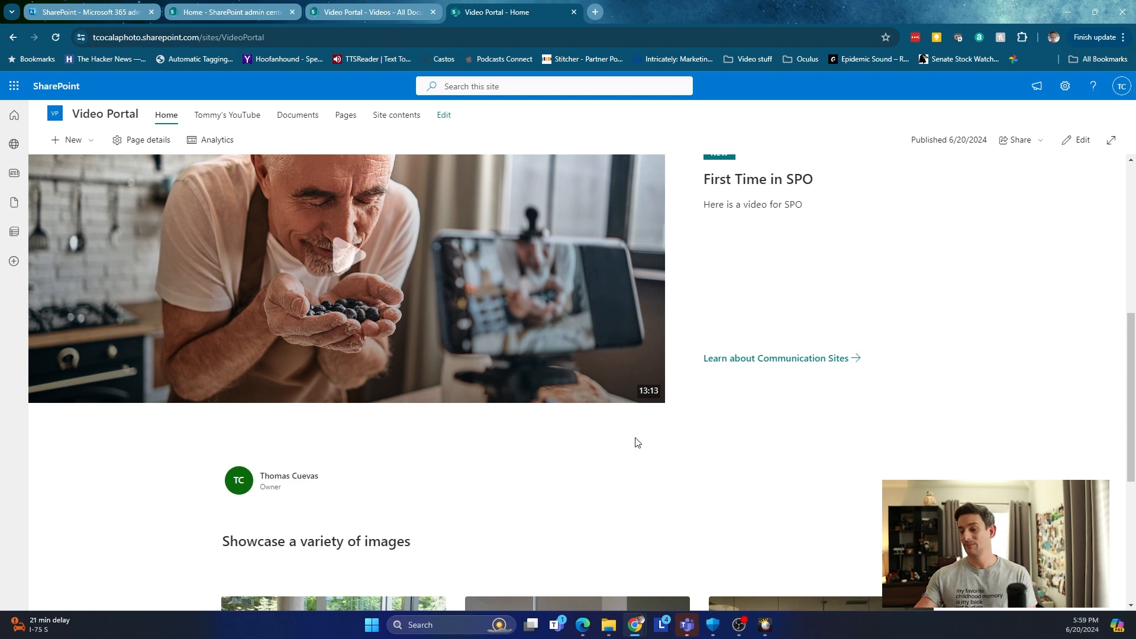
{"action": "scroll", "coordinate": [632, 426], "scroll_direction": "down", "scroll_amount": 3}
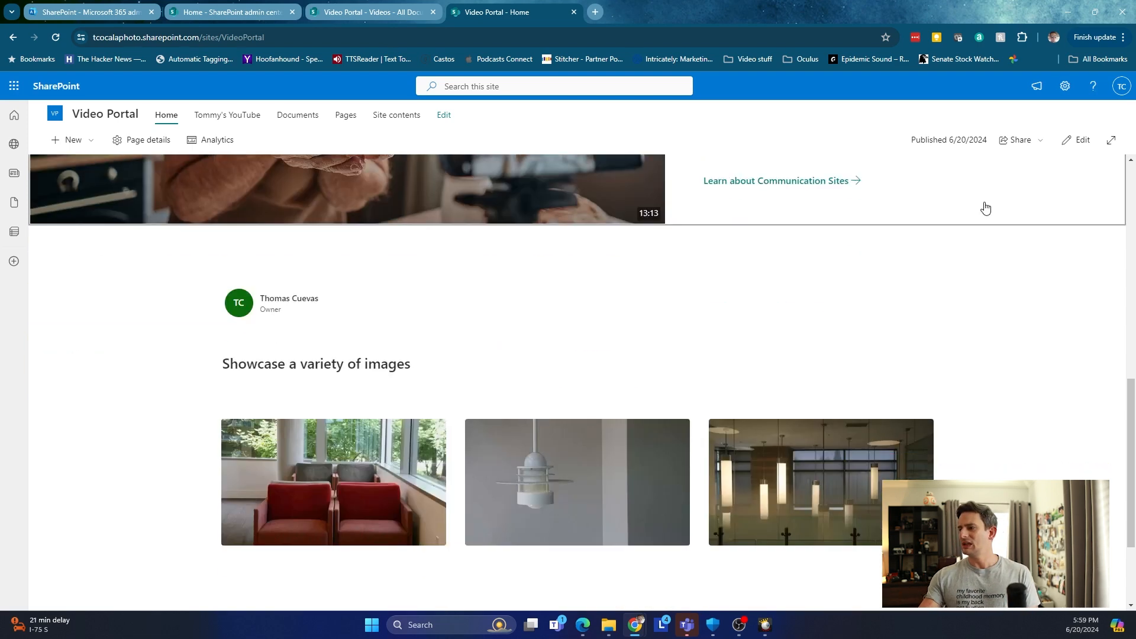
Enter edit mode and browse the full web part toolbox, closing it without adding anything.
{"action": "left_click", "coordinate": [1076, 140]}
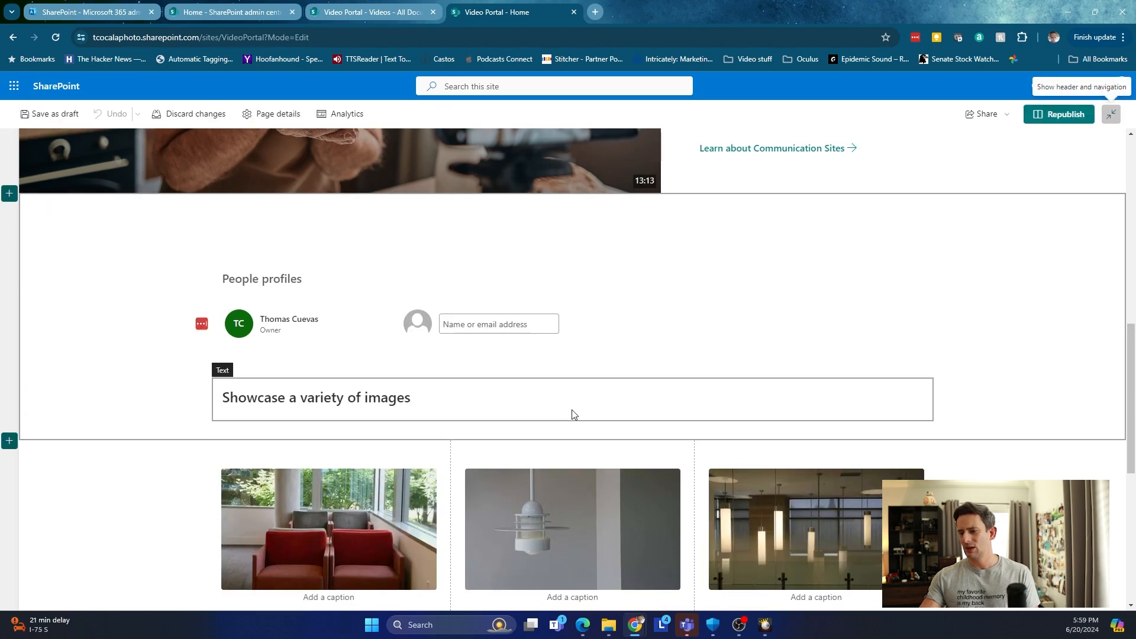
{"action": "left_click", "coordinate": [572, 369]}
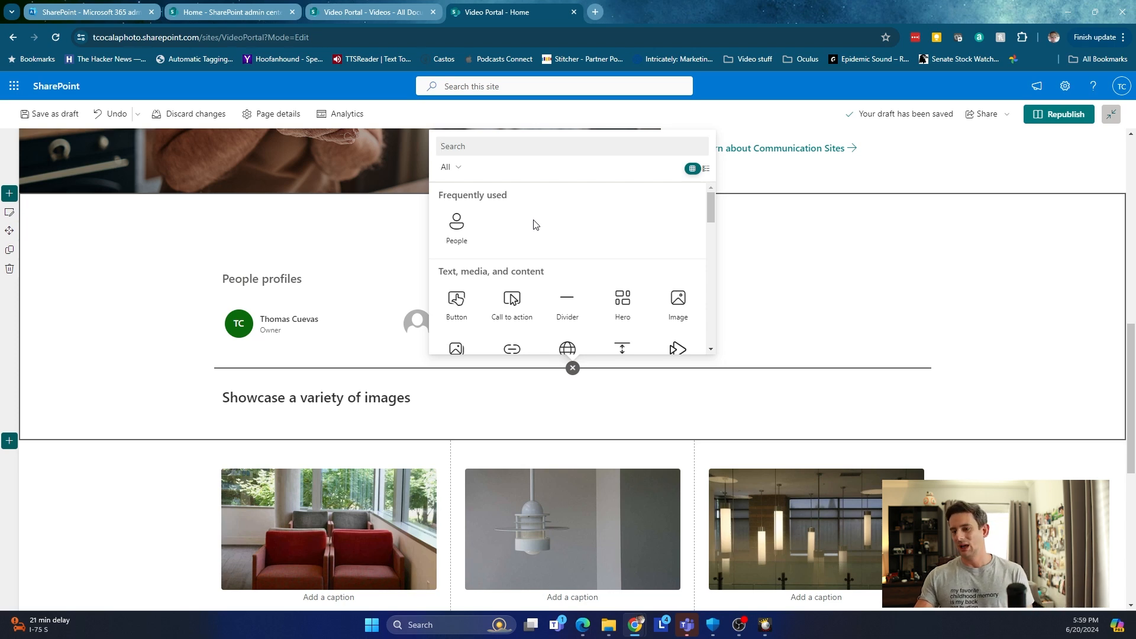
{"action": "scroll", "coordinate": [565, 308], "scroll_direction": "down", "scroll_amount": 1}
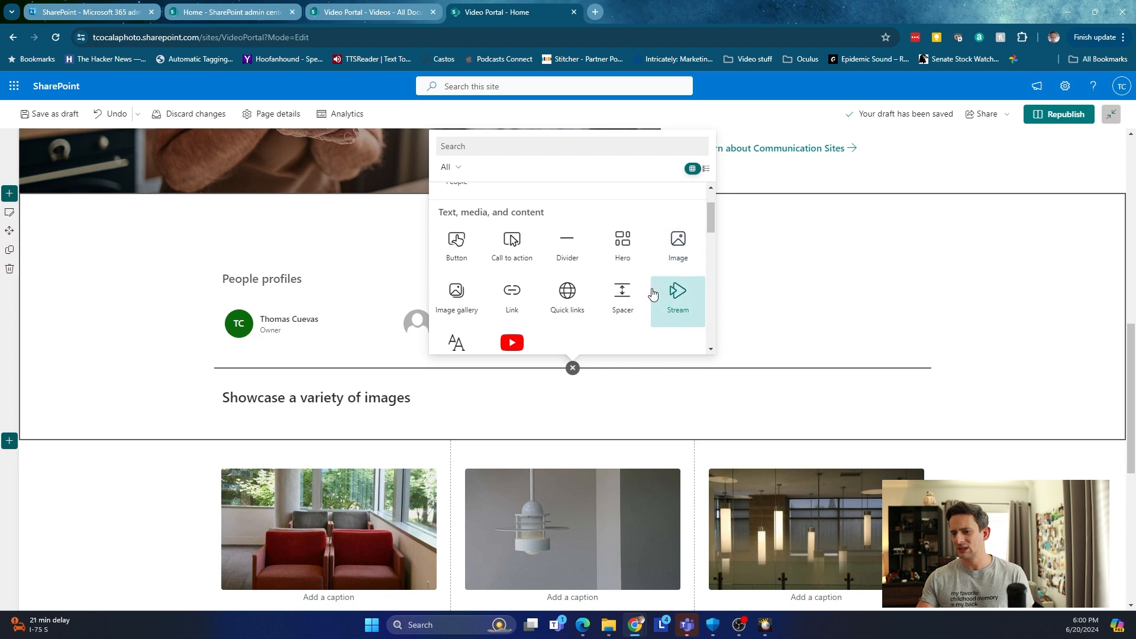
{"action": "scroll", "coordinate": [651, 292], "scroll_direction": "down", "scroll_amount": 2}
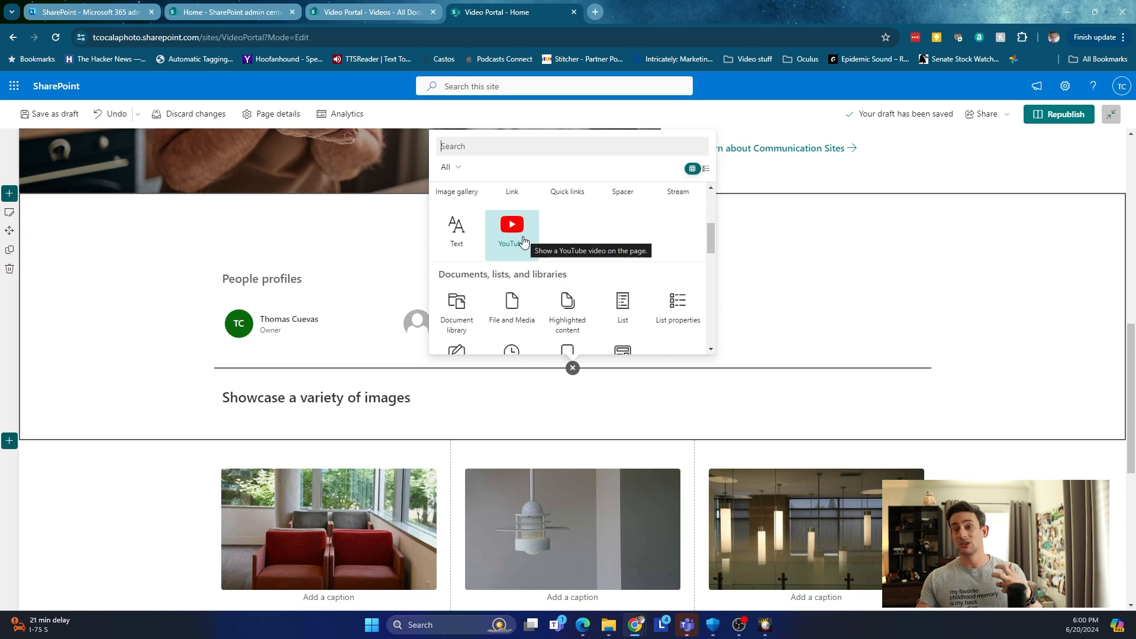
{"action": "scroll", "coordinate": [567, 239], "scroll_direction": "down", "scroll_amount": 1}
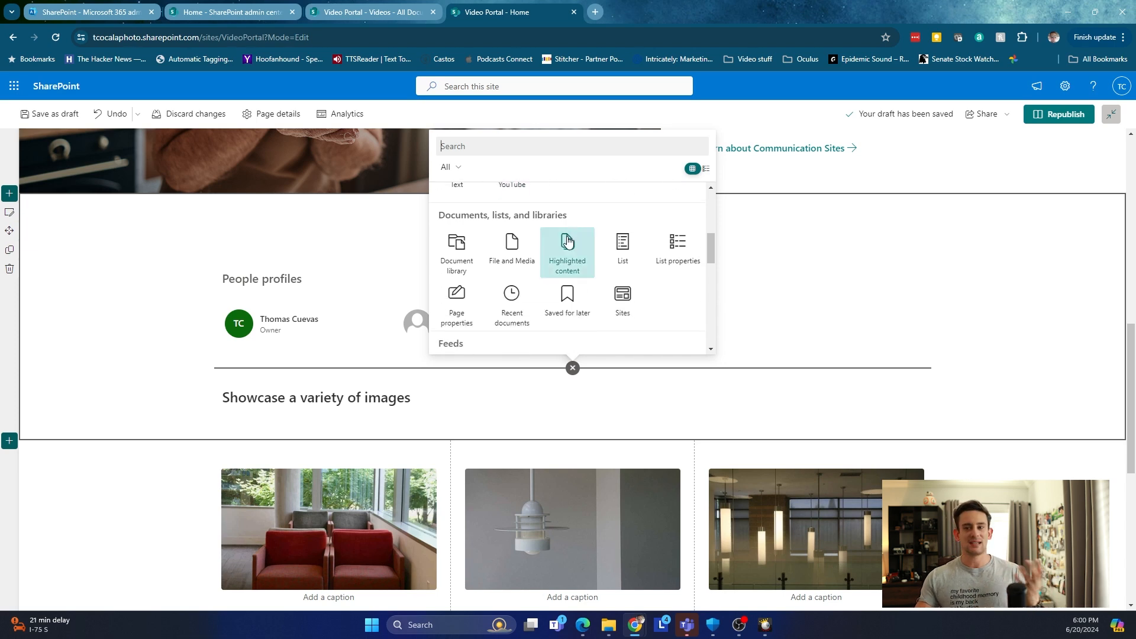
{"action": "scroll", "coordinate": [566, 240], "scroll_direction": "down", "scroll_amount": 1}
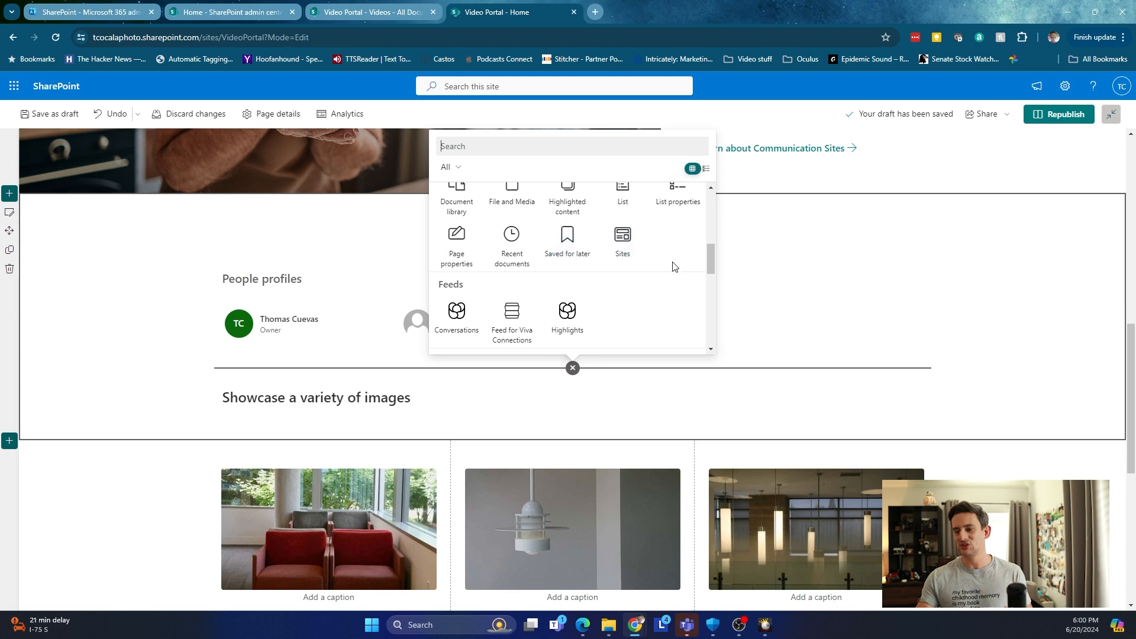
{"action": "scroll", "coordinate": [671, 265], "scroll_direction": "down", "scroll_amount": 1}
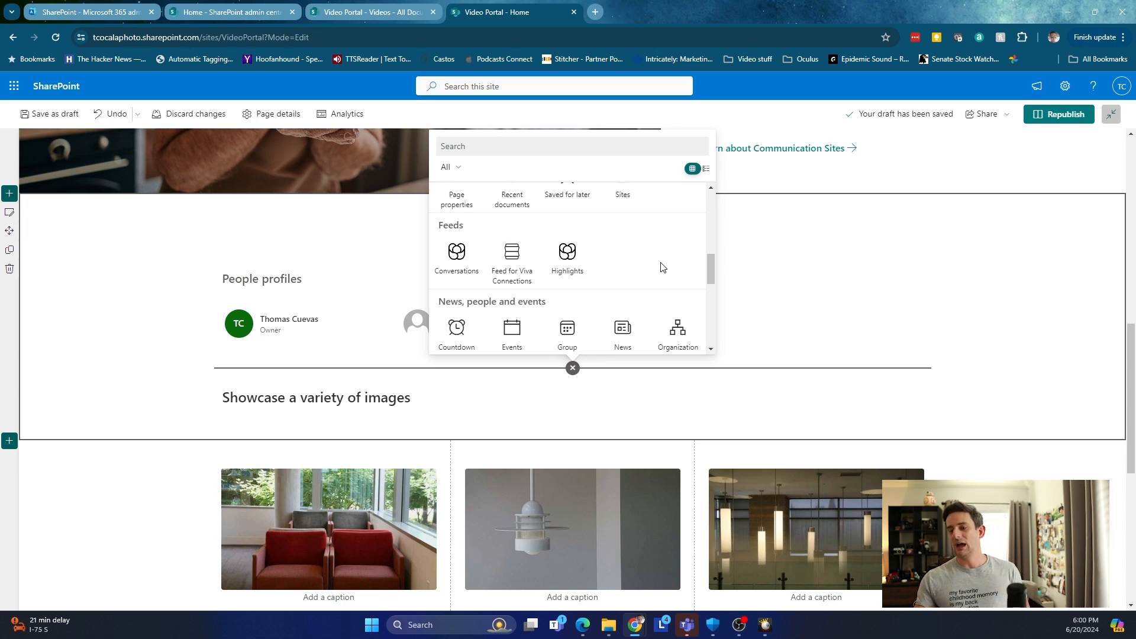
{"action": "scroll", "coordinate": [627, 264], "scroll_direction": "down", "scroll_amount": 2}
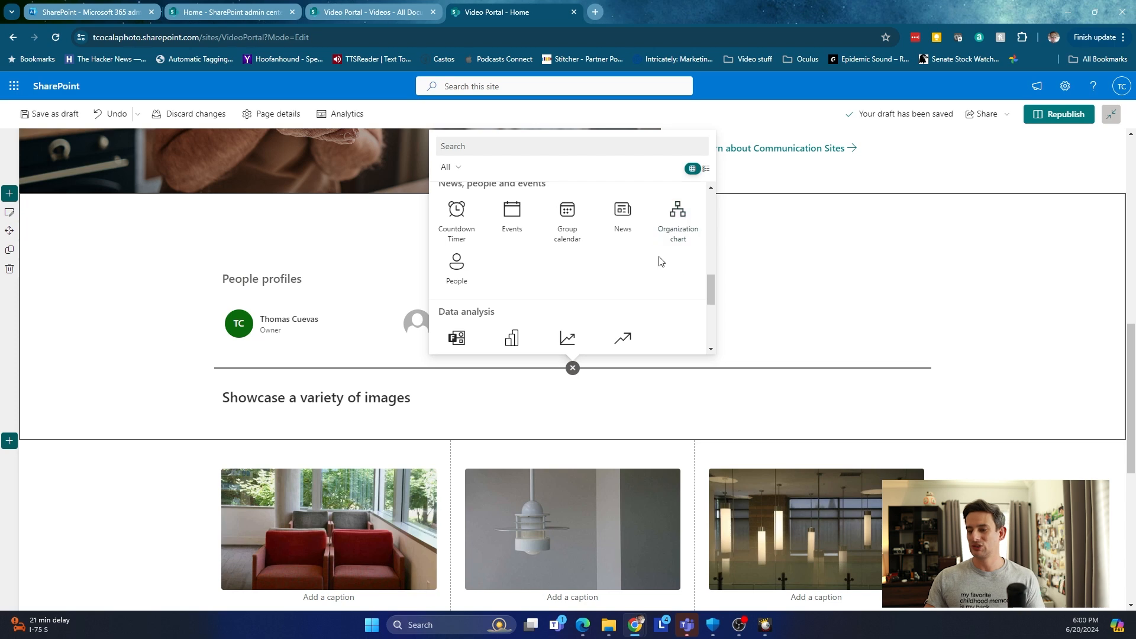
{"action": "scroll", "coordinate": [661, 261], "scroll_direction": "down", "scroll_amount": 2}
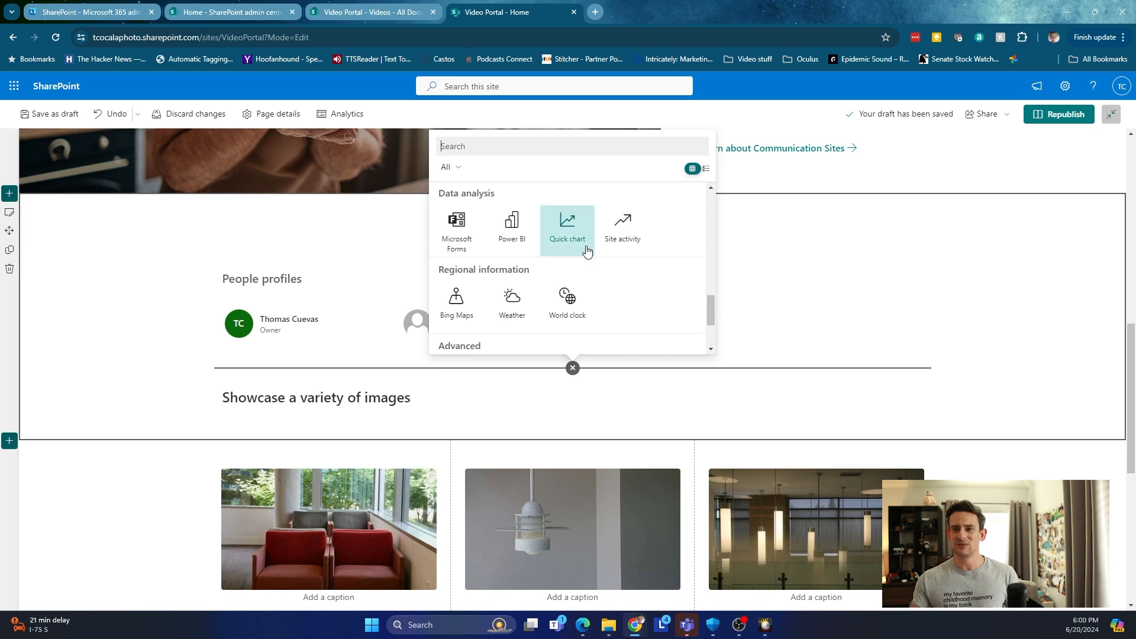
{"action": "scroll", "coordinate": [589, 251], "scroll_direction": "down", "scroll_amount": 2}
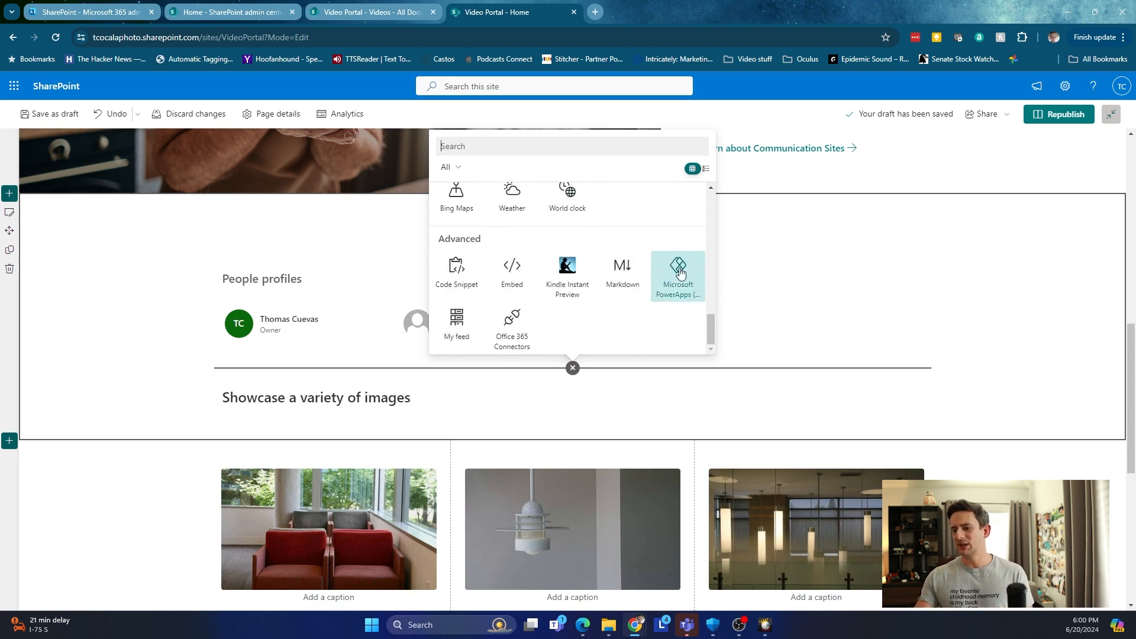
{"action": "scroll", "coordinate": [603, 300], "scroll_direction": "up", "scroll_amount": 4}
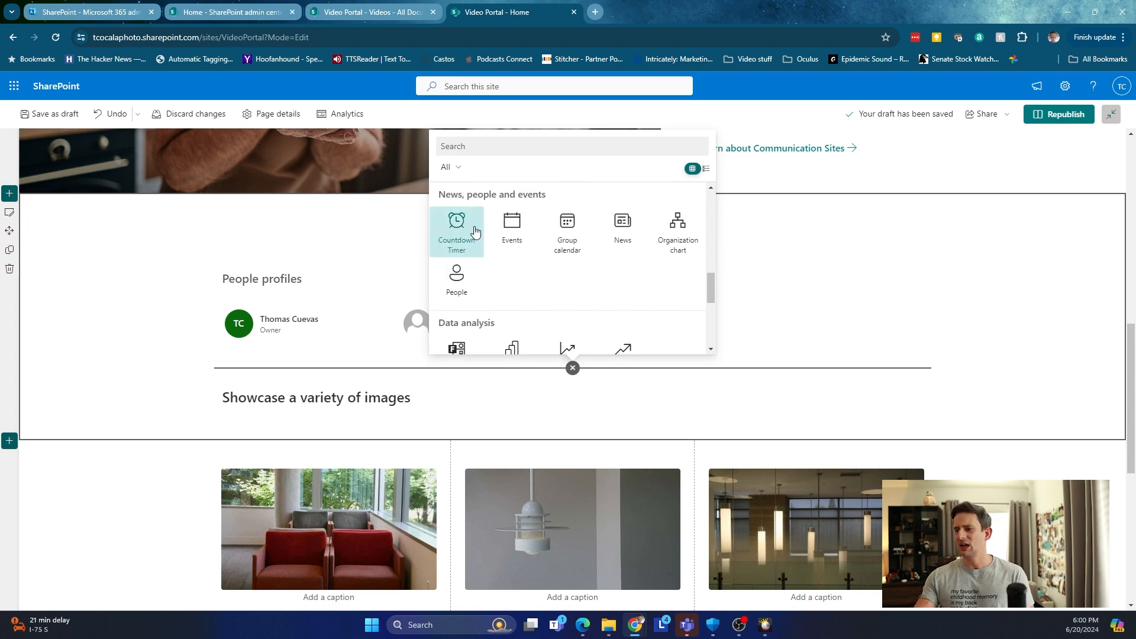
{"action": "scroll", "coordinate": [550, 225], "scroll_direction": "up", "scroll_amount": 3}
{"action": "scroll", "coordinate": [533, 228], "scroll_direction": "up", "scroll_amount": 3}
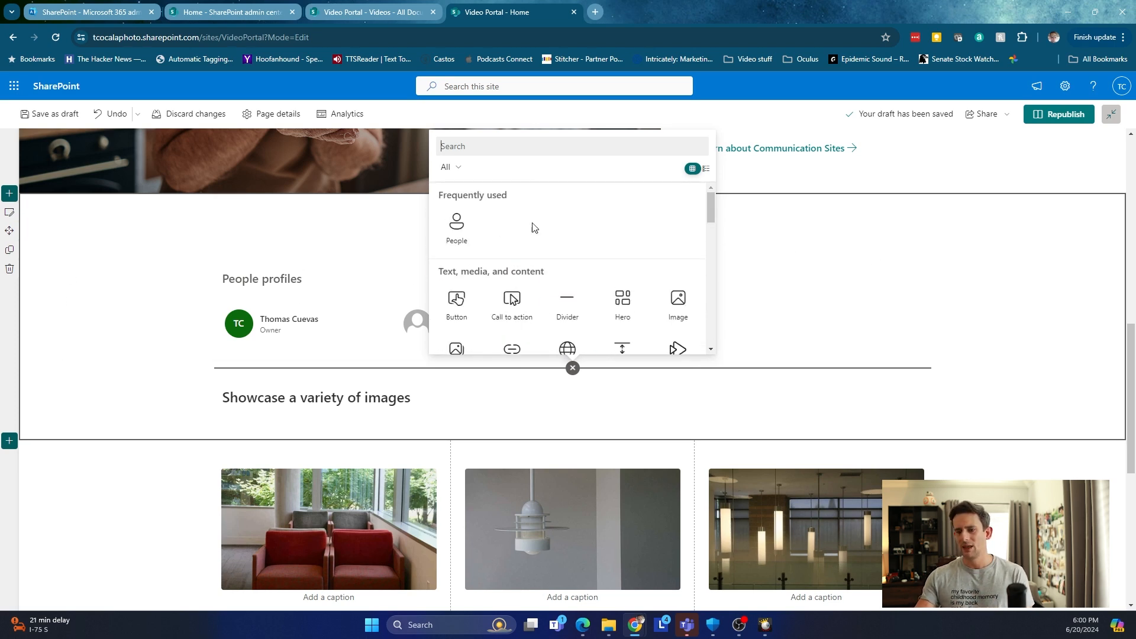
{"action": "left_click", "coordinate": [98, 295]}
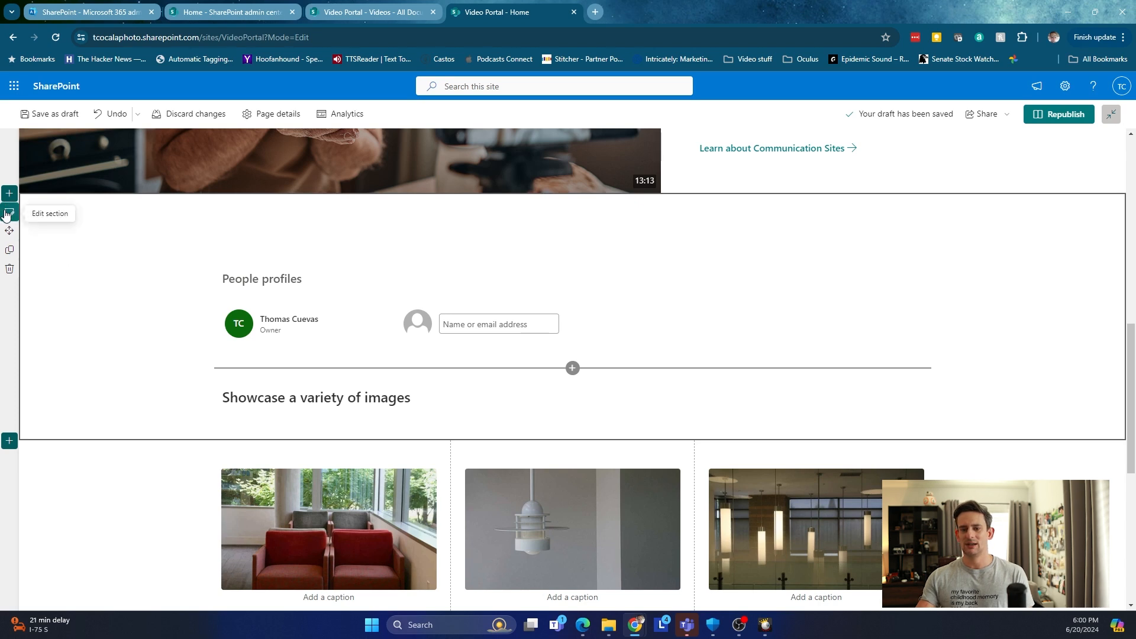
Give the section a Two columns layout with the dark blue network background, then add to column two.
{"action": "left_click", "coordinate": [8, 213]}
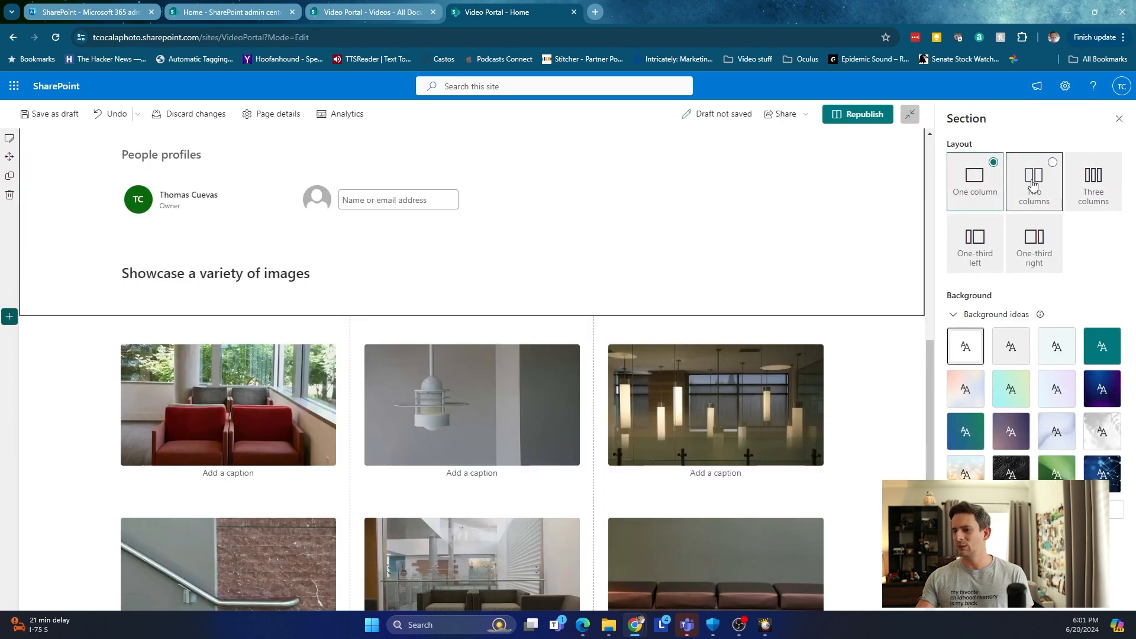
{"action": "left_click", "coordinate": [1033, 183]}
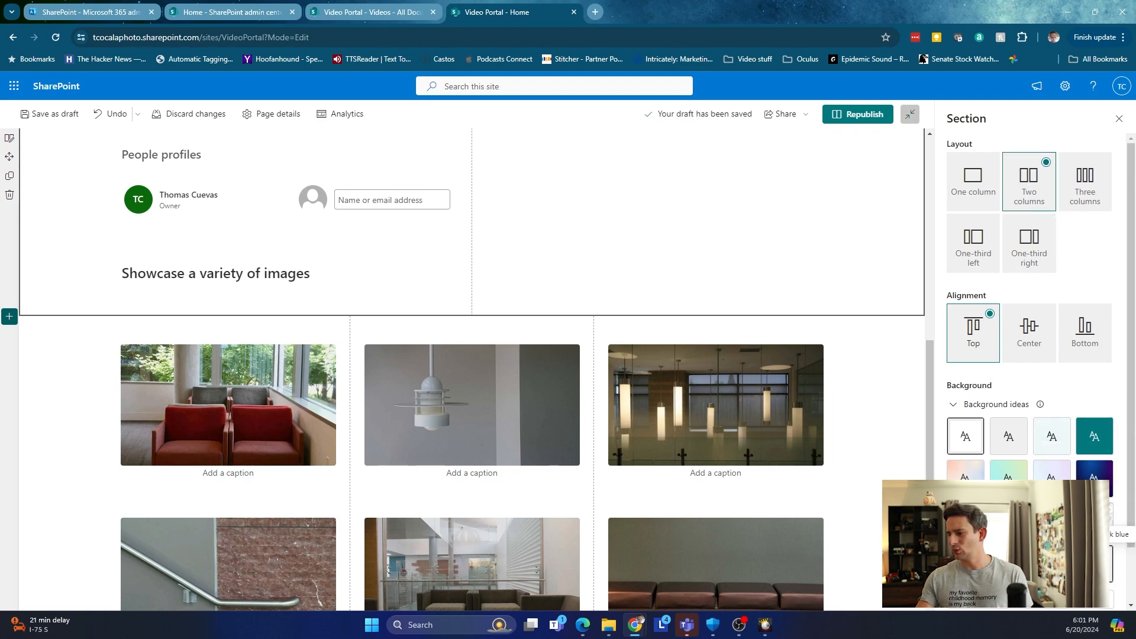
{"action": "left_click", "coordinate": [1094, 563]}
{"action": "scroll", "coordinate": [551, 364], "scroll_direction": "up", "scroll_amount": 3}
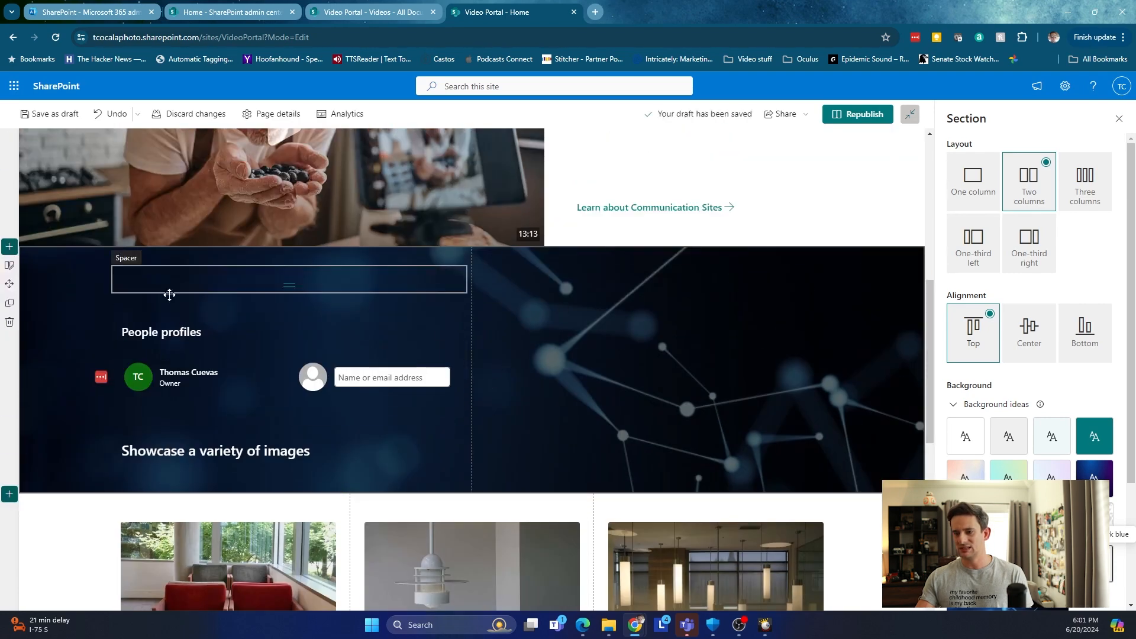
{"action": "left_click", "coordinate": [686, 260]}
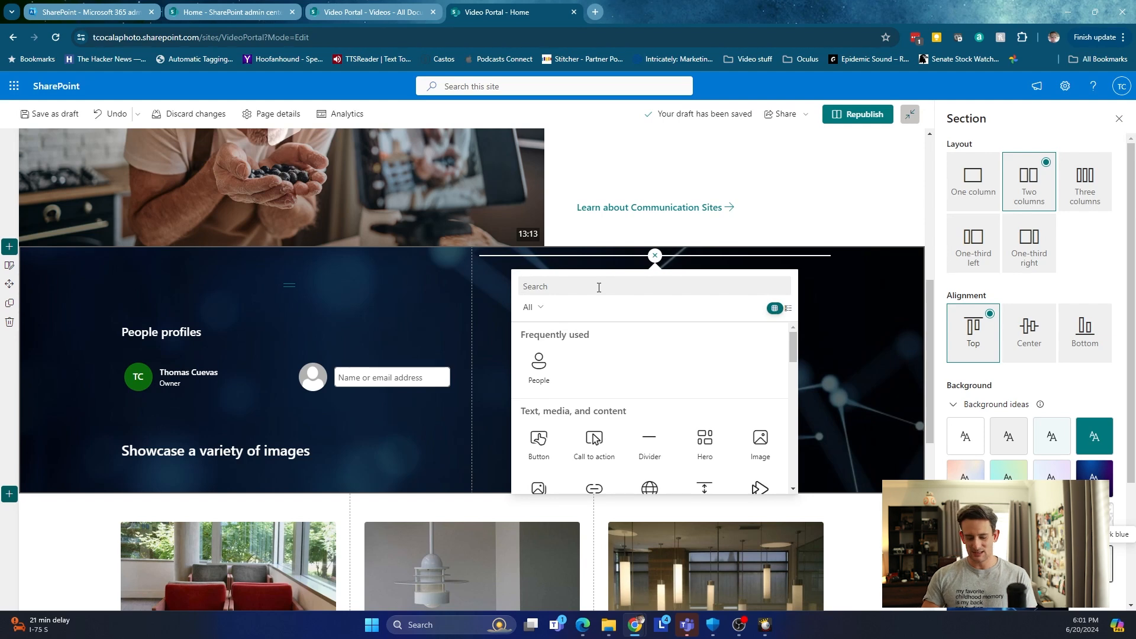
Add a Weather web part to column two with location 34476 Ocala, Florida.
{"action": "type", "text": "weat"}
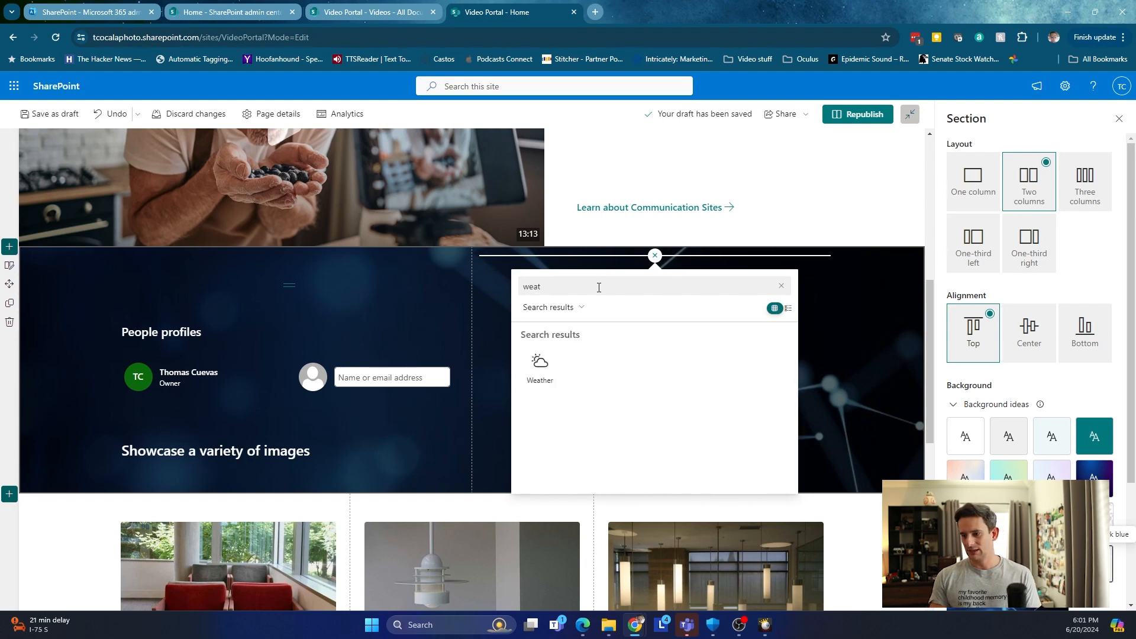
{"action": "left_click", "coordinate": [539, 364]}
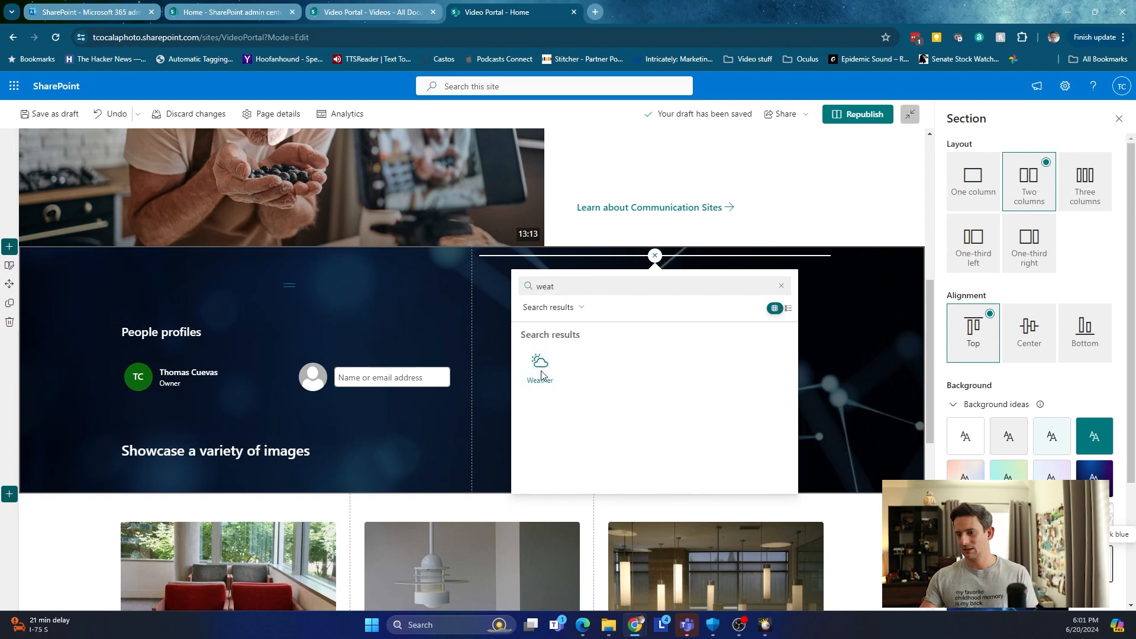
{"action": "left_click", "coordinate": [595, 323]}
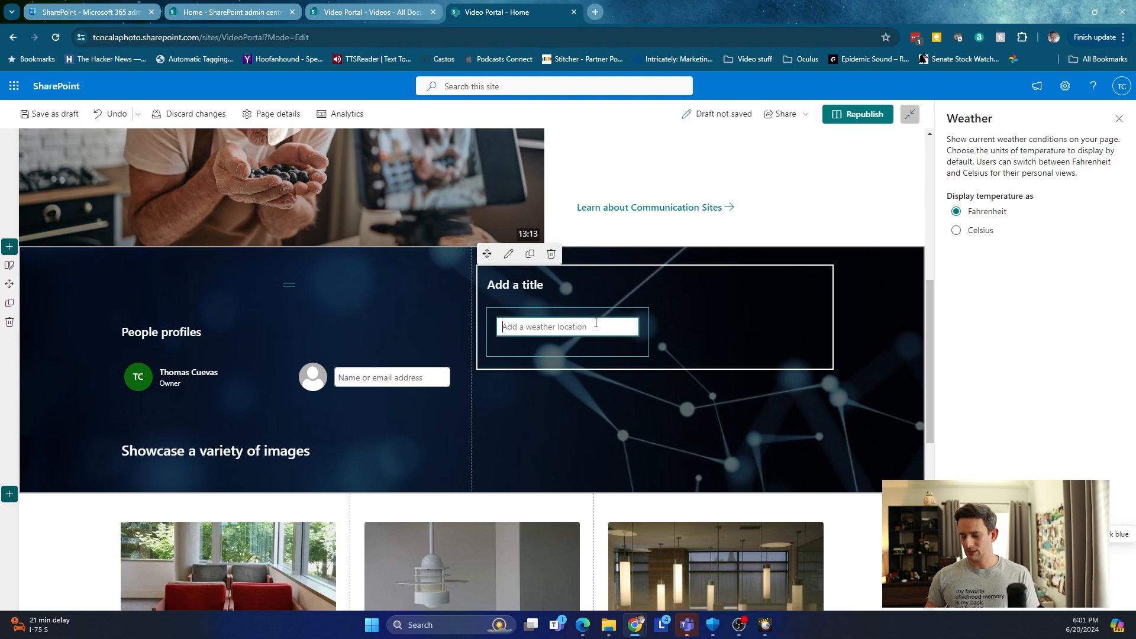
{"action": "type", "text": "34476"}
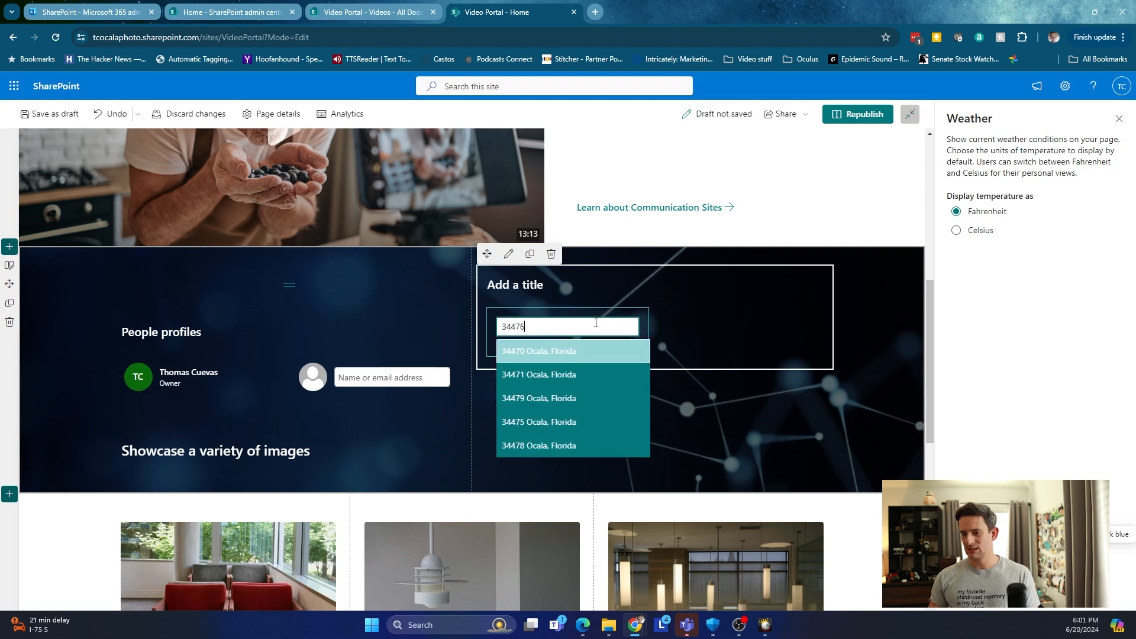
{"action": "left_click", "coordinate": [590, 353]}
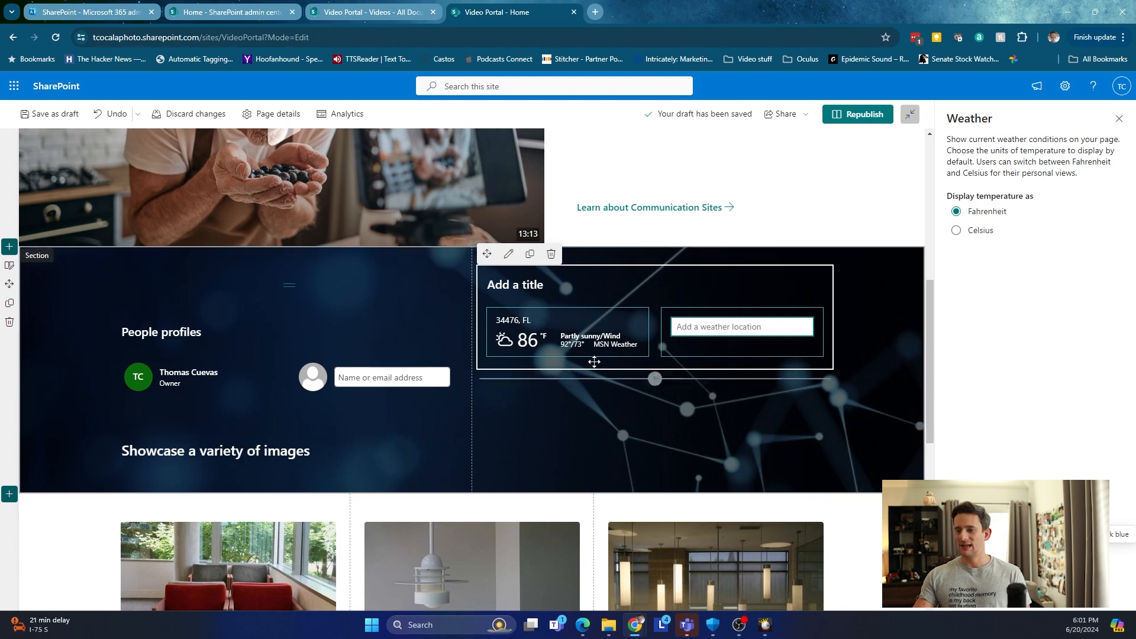
{"action": "mouse_move", "coordinate": [627, 309]}
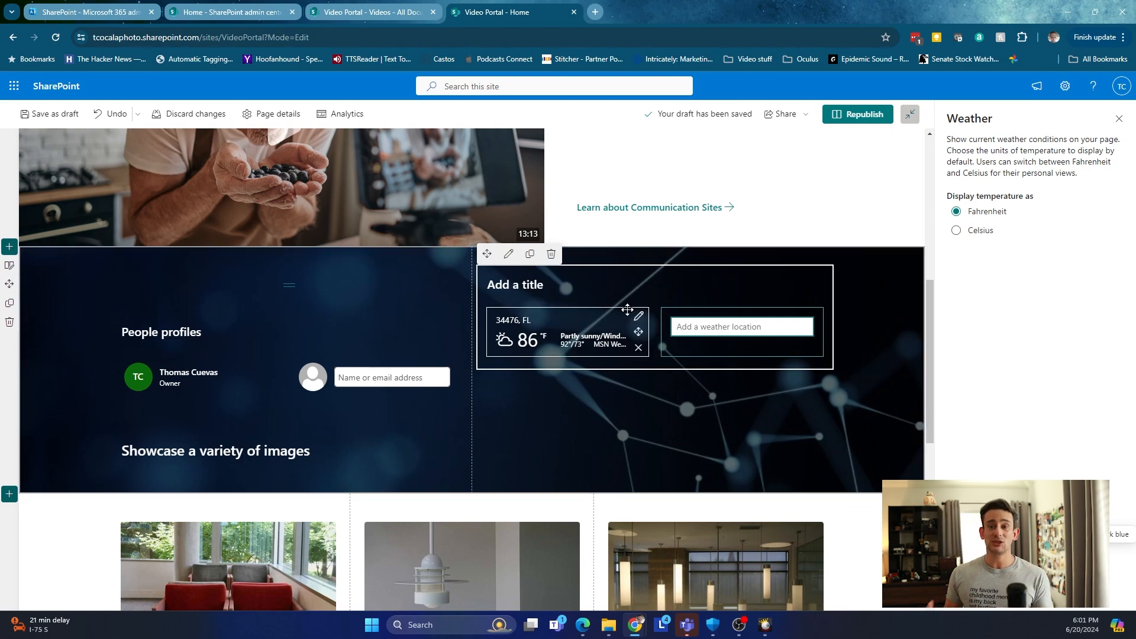